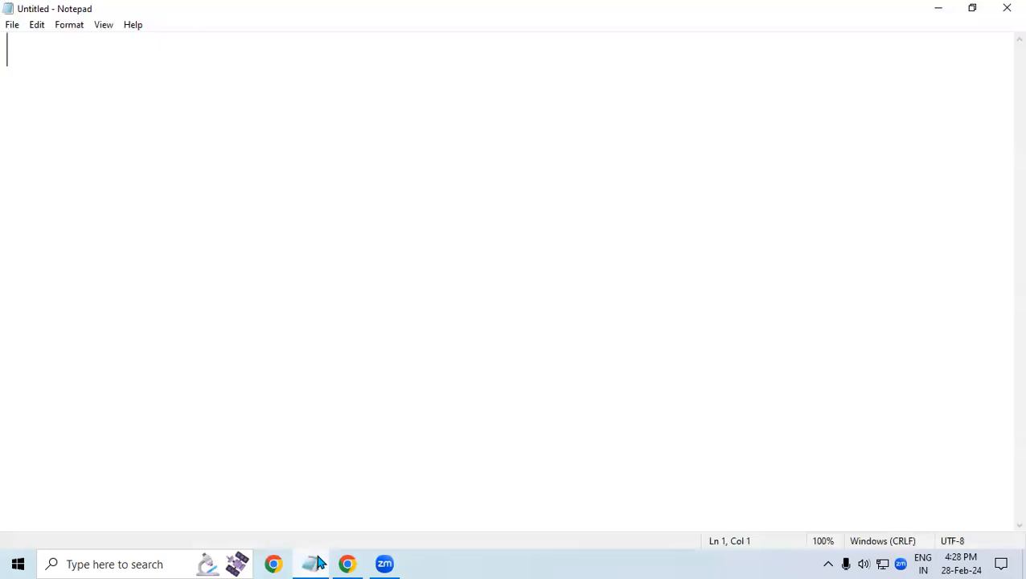
left_click(38, 27)
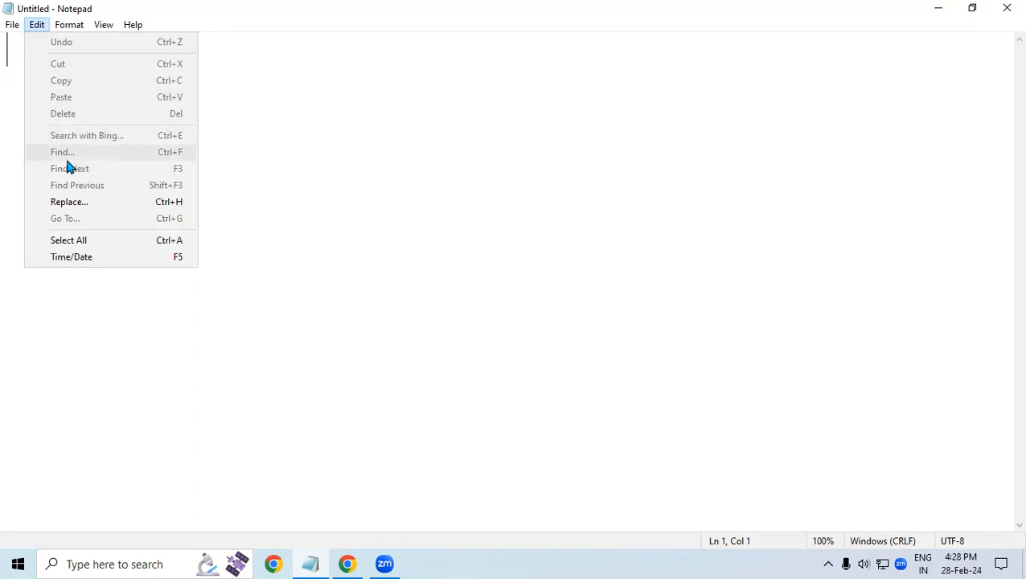
left_click(236, 207)
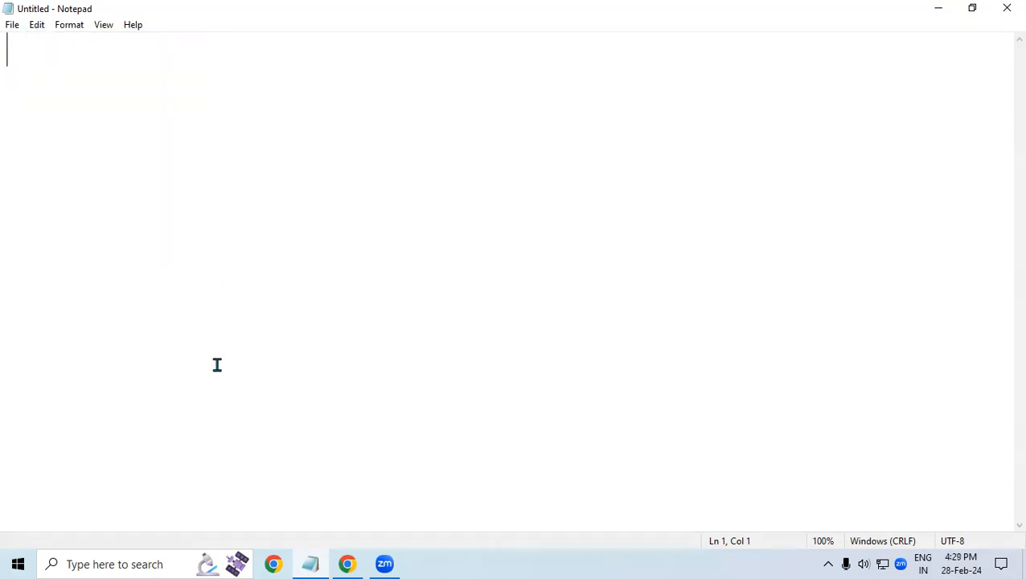
Search Windows for MS WORD, launch Word 2013 and create a blank document
left_click(137, 563)
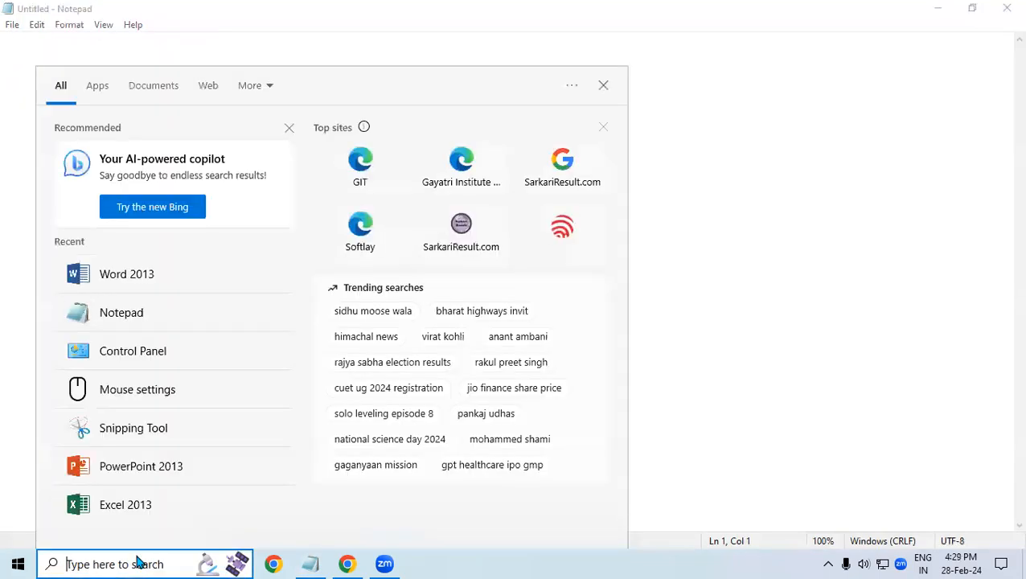
type("MS WOR")
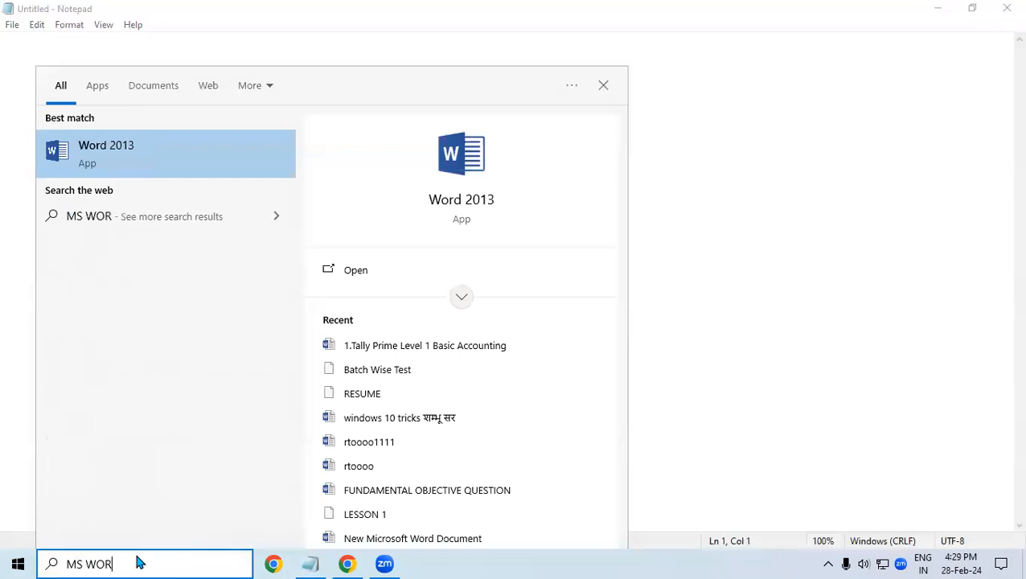
type("D")
key("Return")
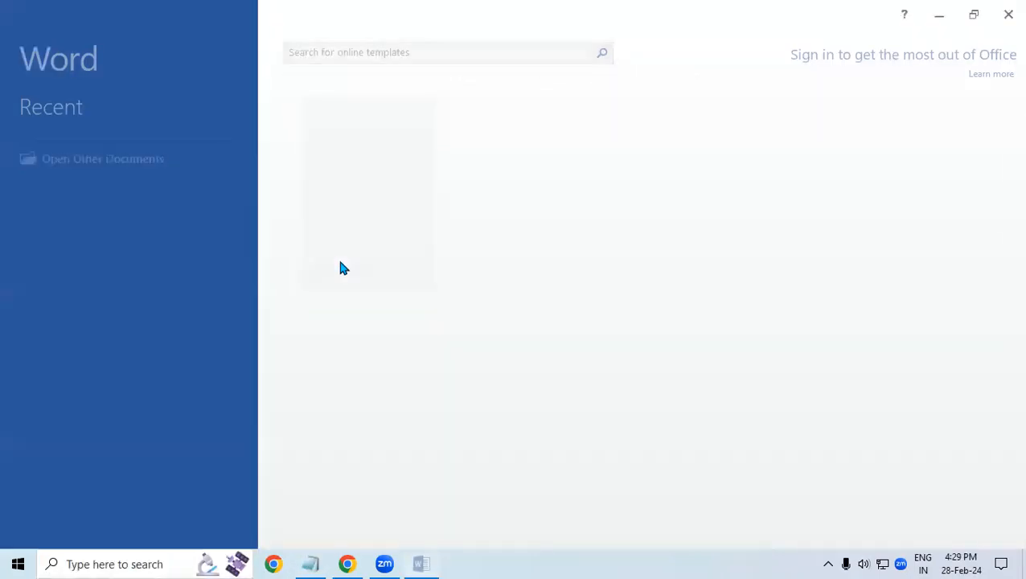
left_click(333, 198)
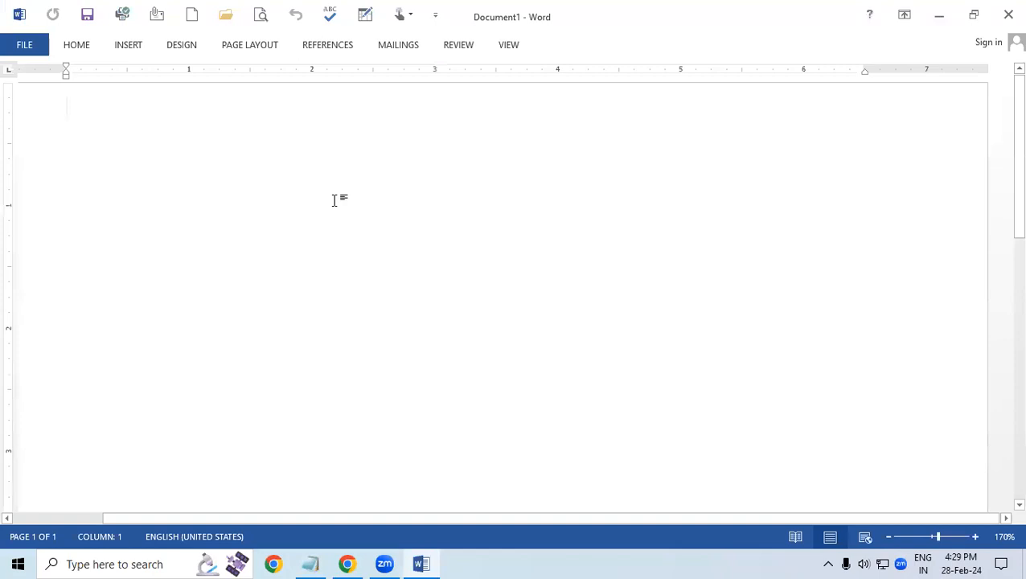
Generate sample paragraphs in the blank document with the =RAND() formula
type("=RA")
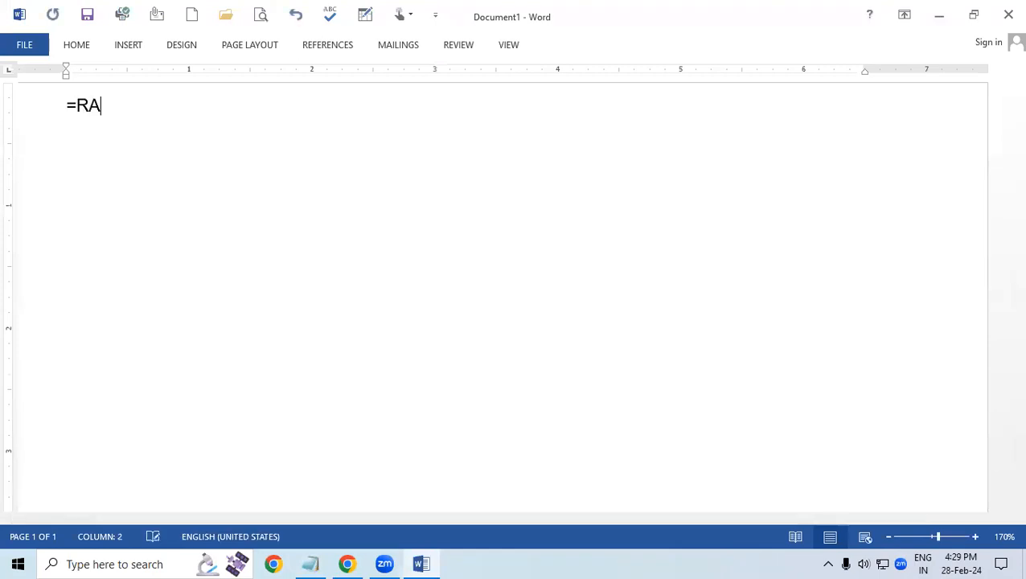
type("ND()")
key("Return")
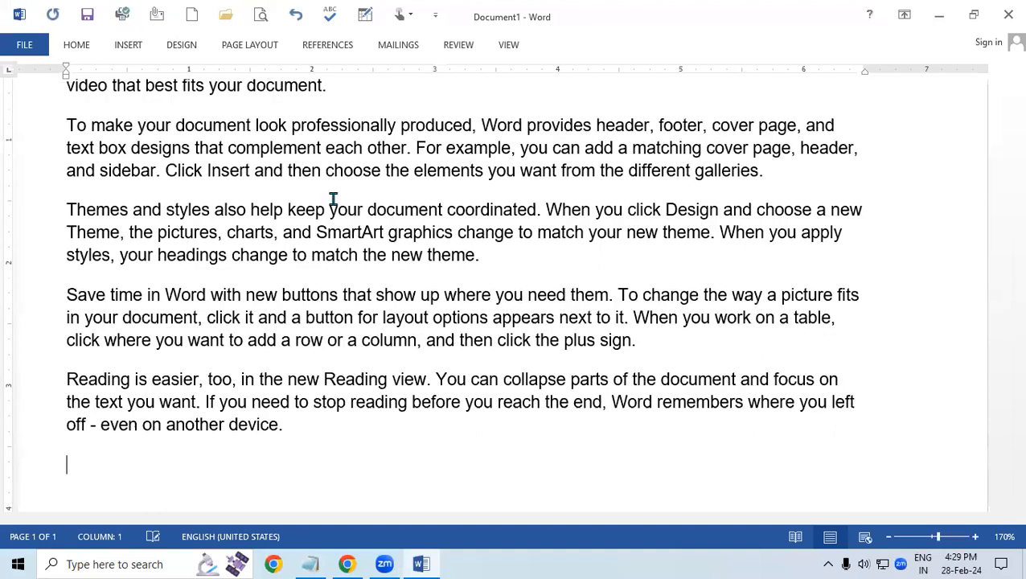
Copy all the sample text from the Word document and paste it into the empty Notepad file
key("ctrl+a")
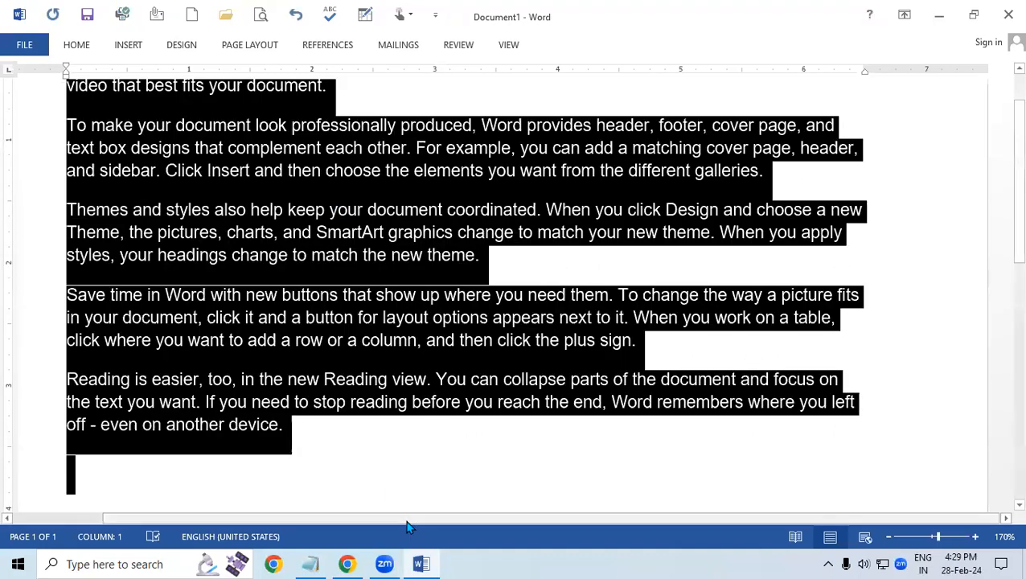
left_click(311, 564)
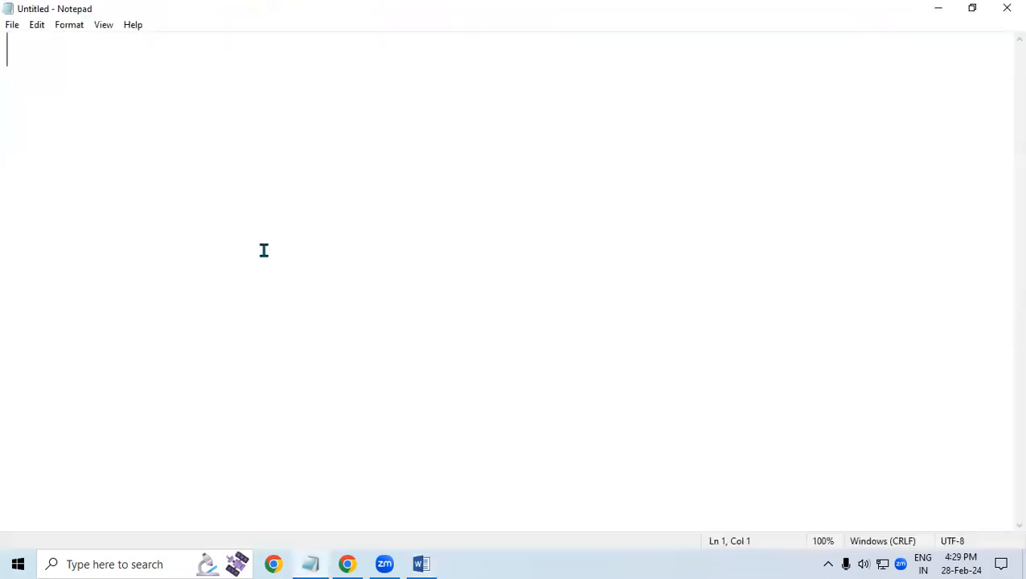
key("ctrl+v")
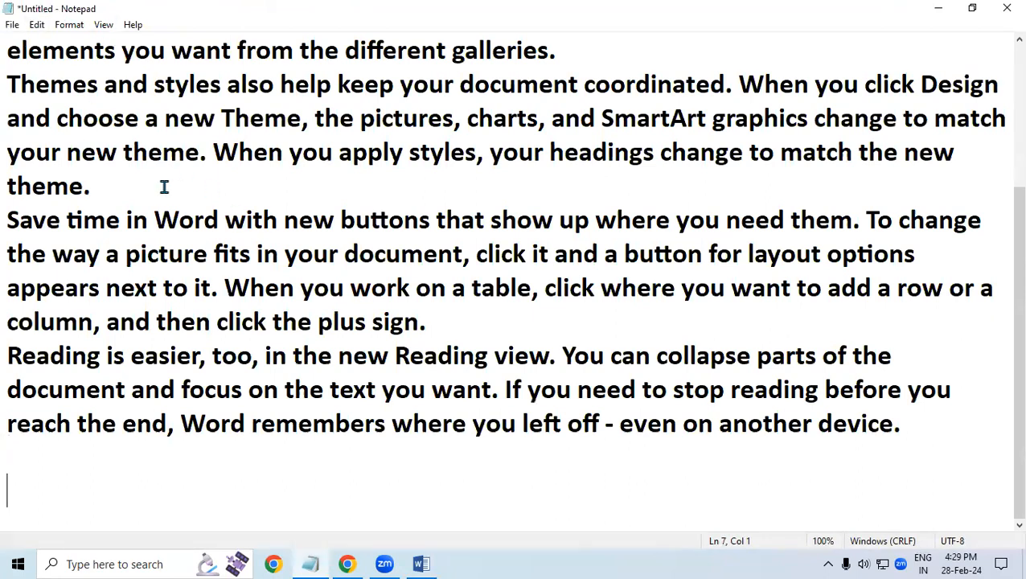
left_click(37, 25)
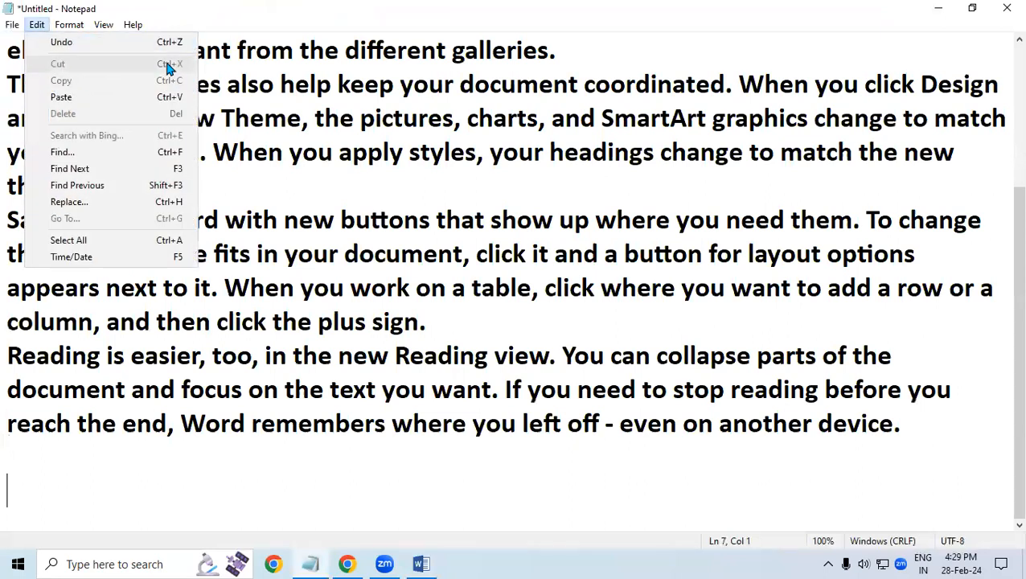
left_click(374, 109)
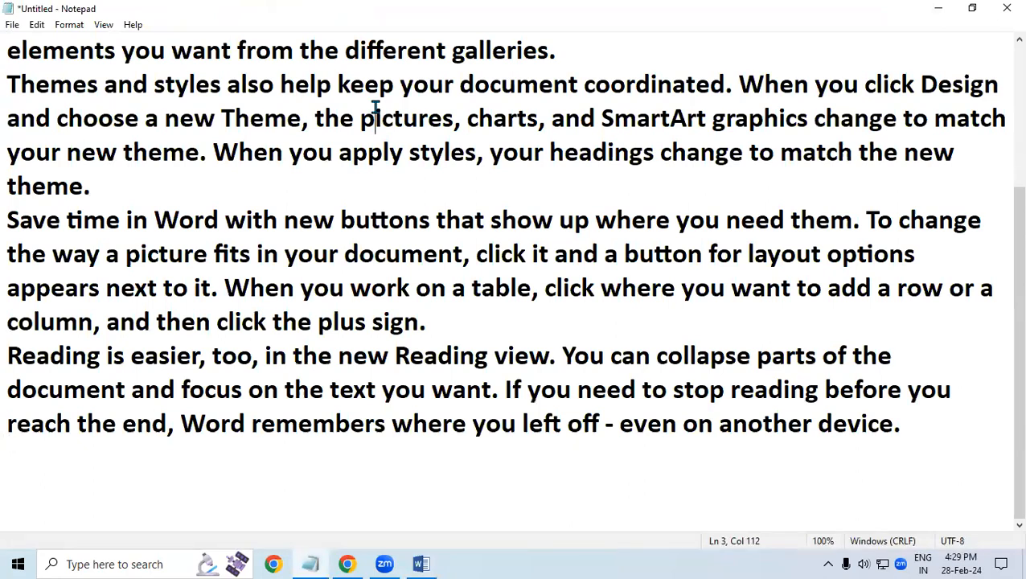
Delete all the pasted text and apply Undo repeatedly to toggle the deletion, ending with the text restored
key("ctrl+a")
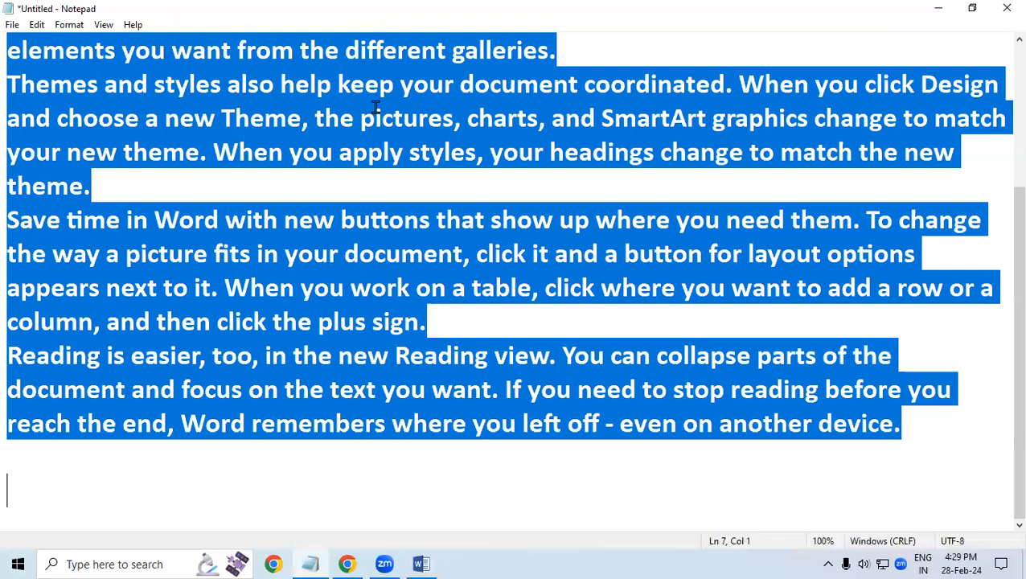
key("Delete")
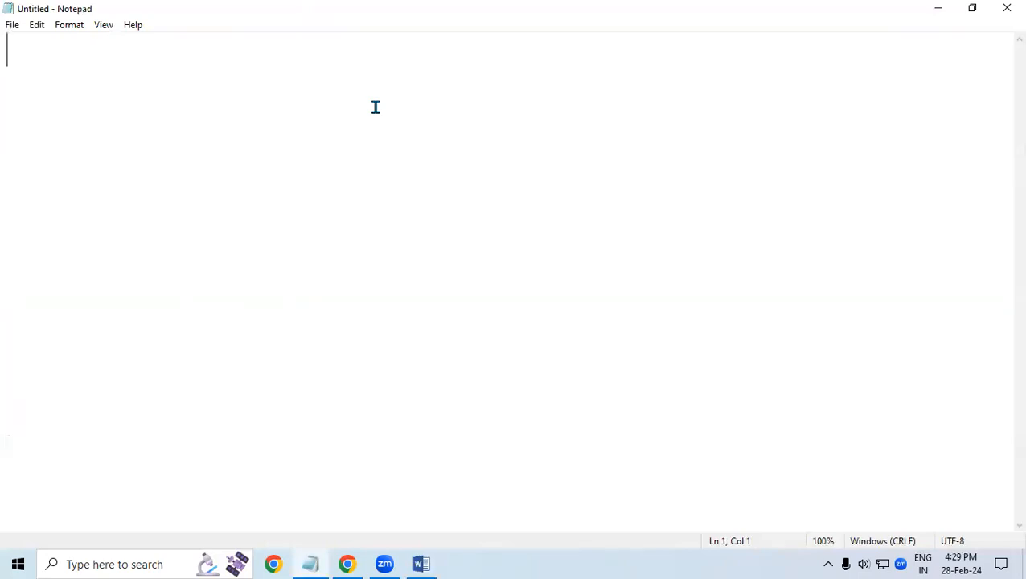
key("ctrl+z")
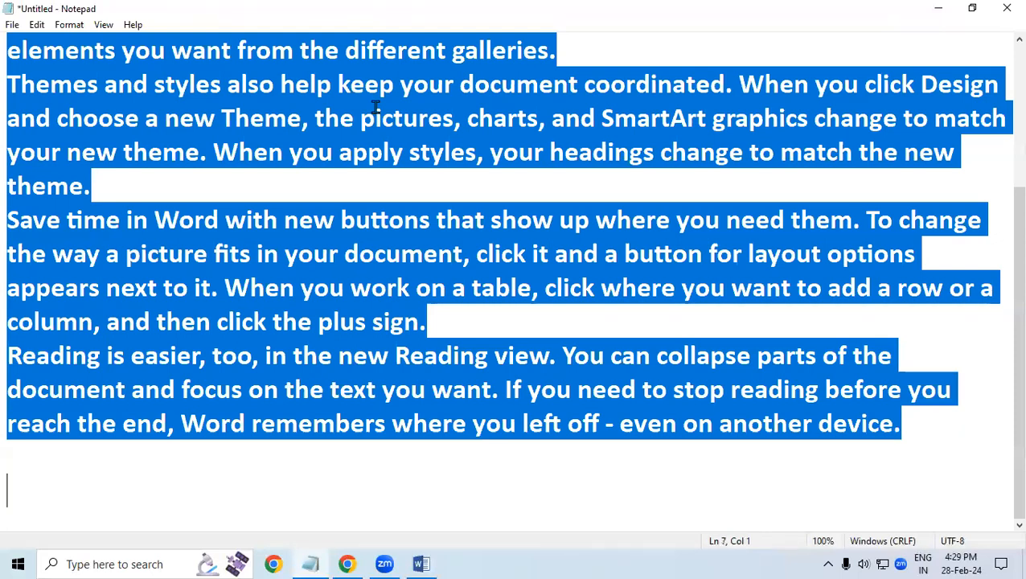
key("ctrl+z")
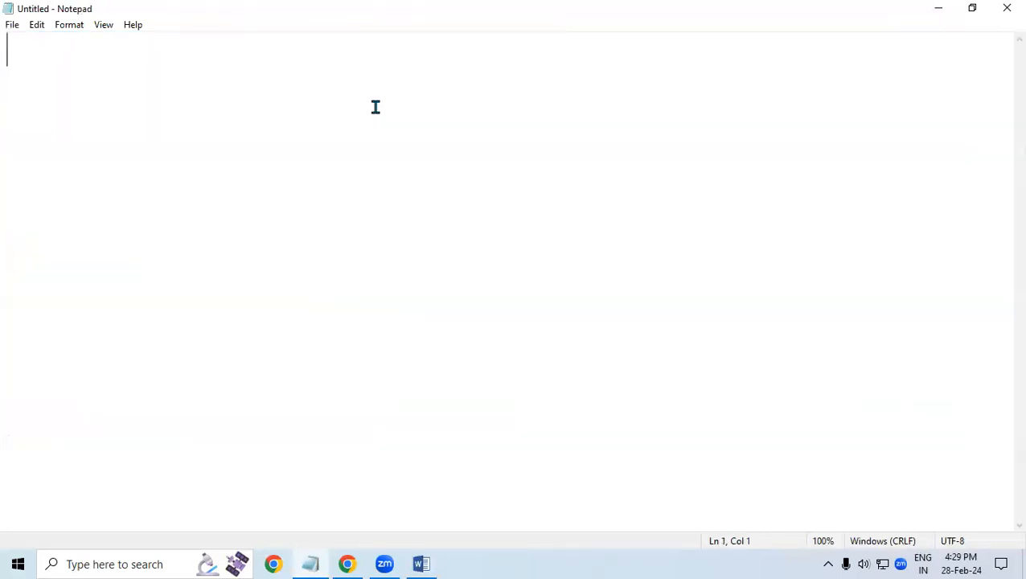
left_click(35, 26)
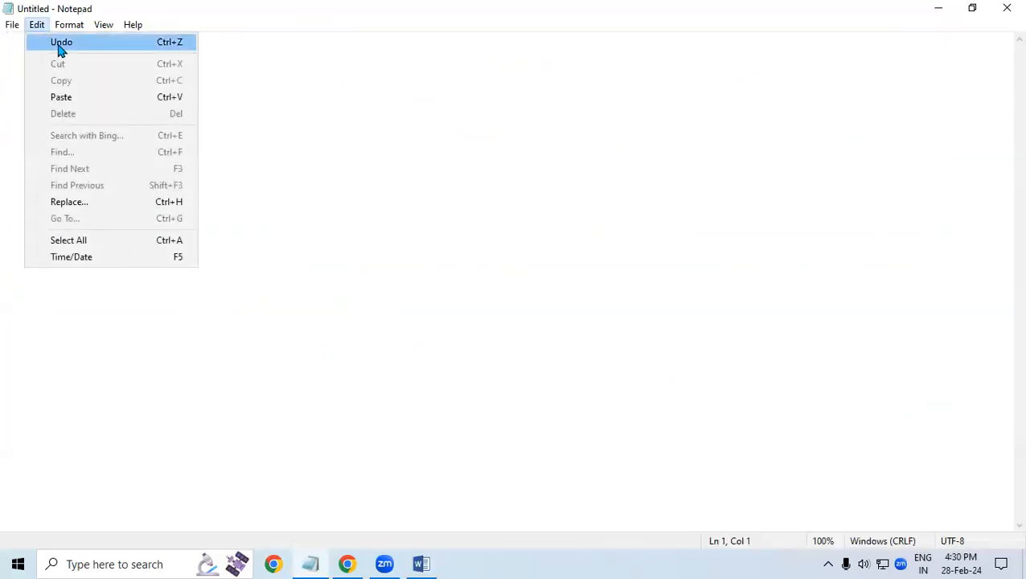
left_click(61, 44)
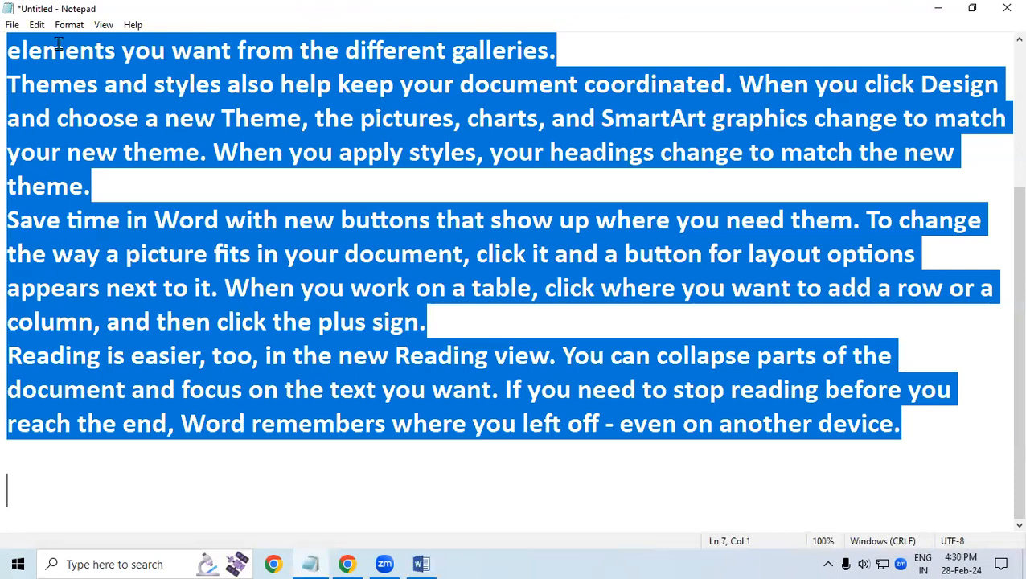
Close the Notepad file without saving, then start NOTEPAD again from the Run dialog and maximize its window
left_click(1007, 8)
left_click(540, 283)
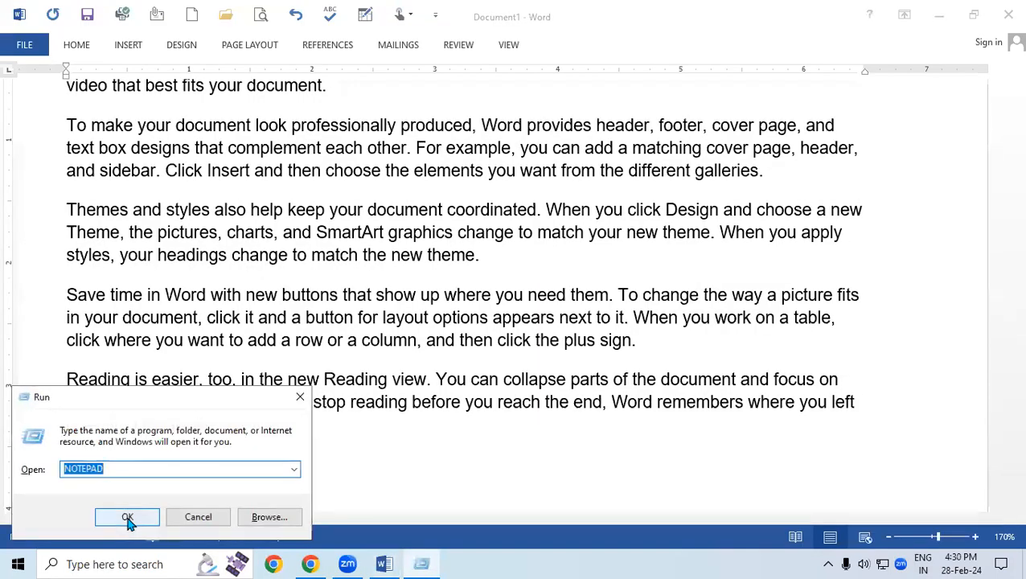
left_click(130, 518)
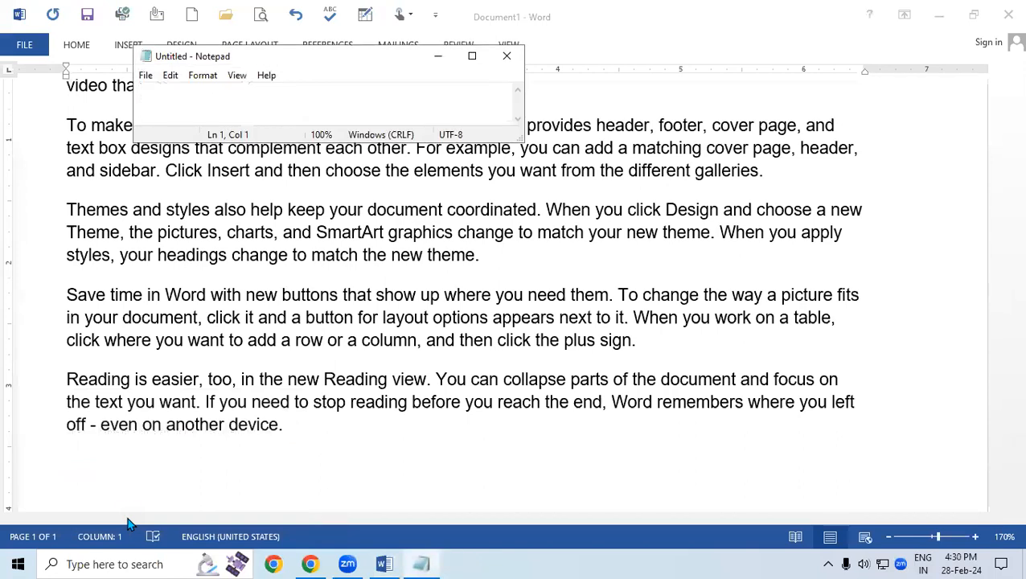
left_click(472, 55)
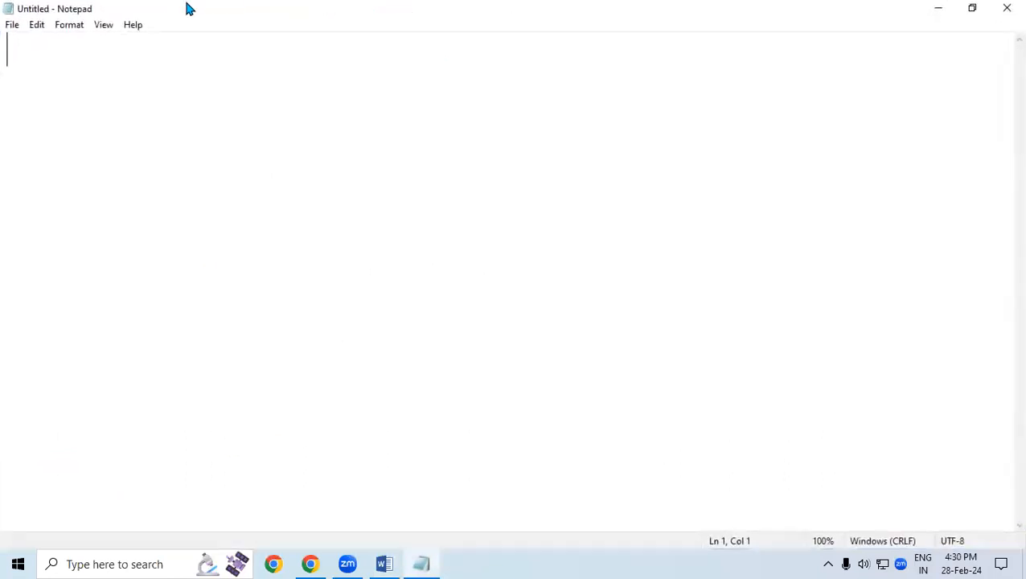
Paste the copied sample text into the new empty Notepad file
left_click(37, 25)
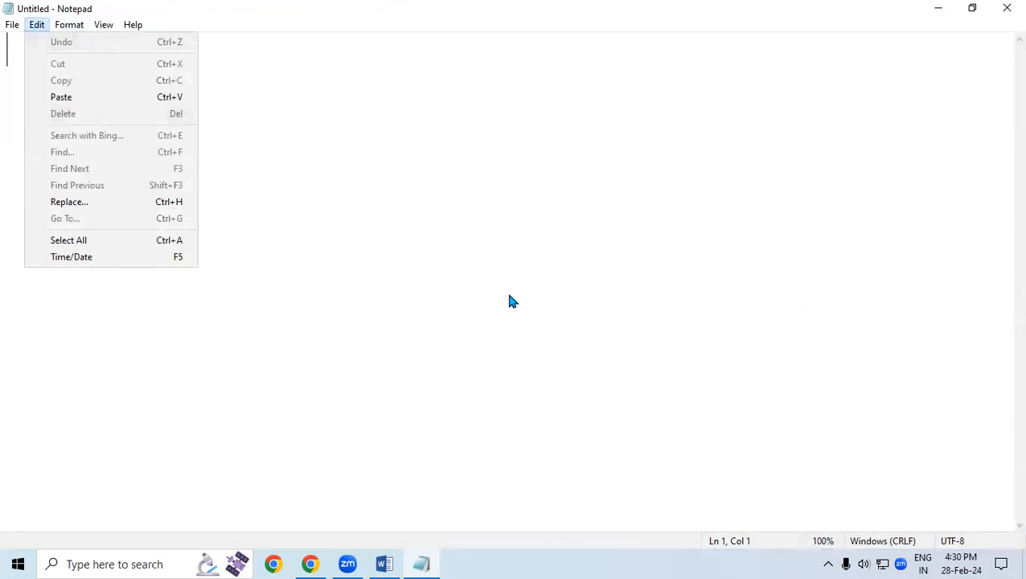
left_click(498, 269)
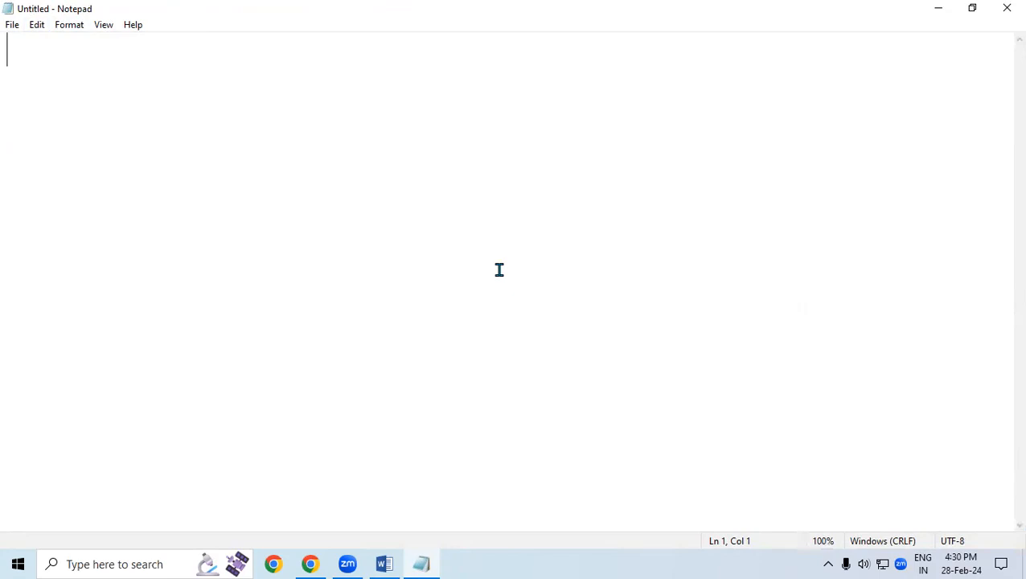
key("ctrl+v")
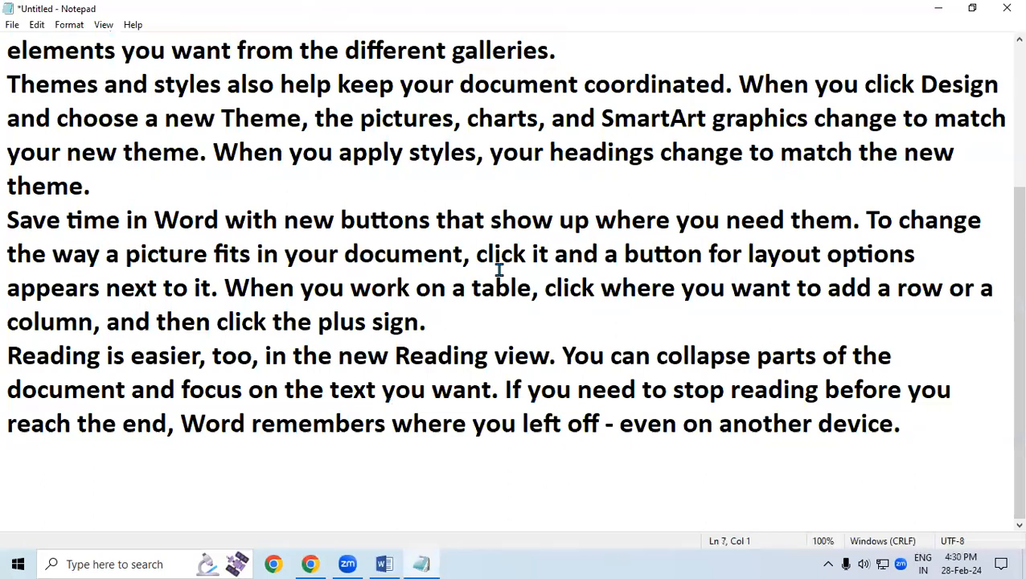
Delete all the text in the new file and undo the deletion
key("ctrl+a")
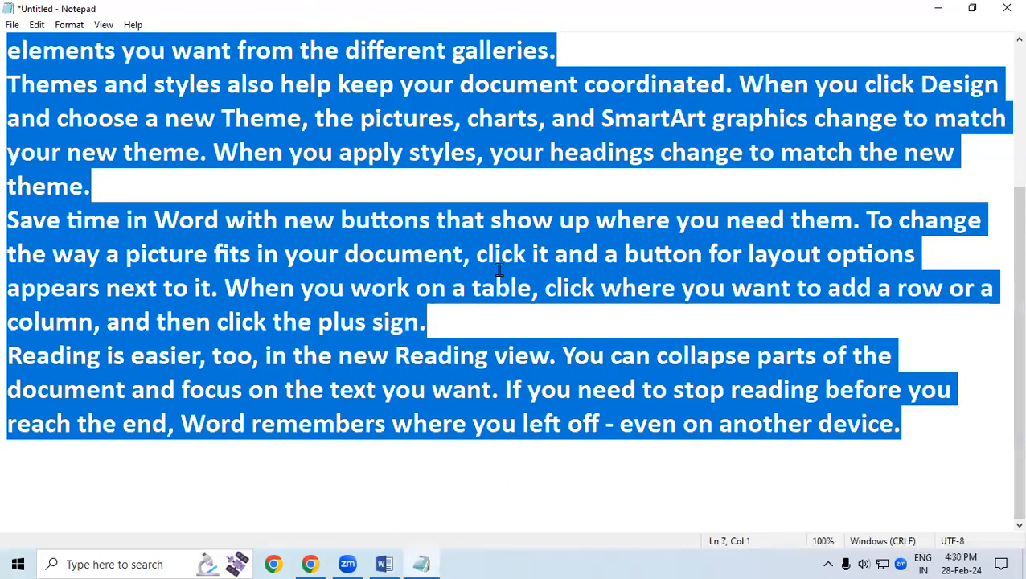
key("Delete")
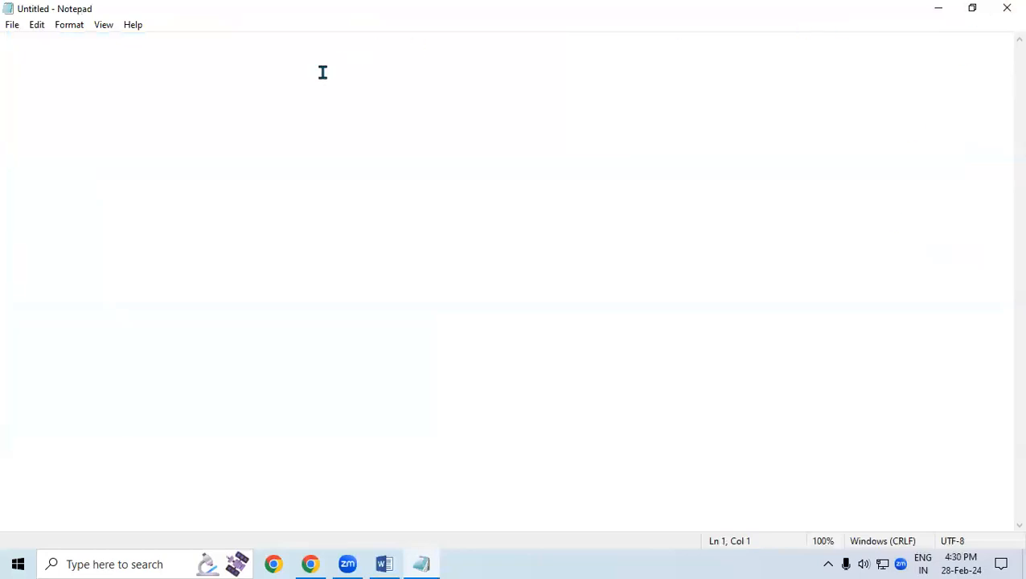
left_click(37, 26)
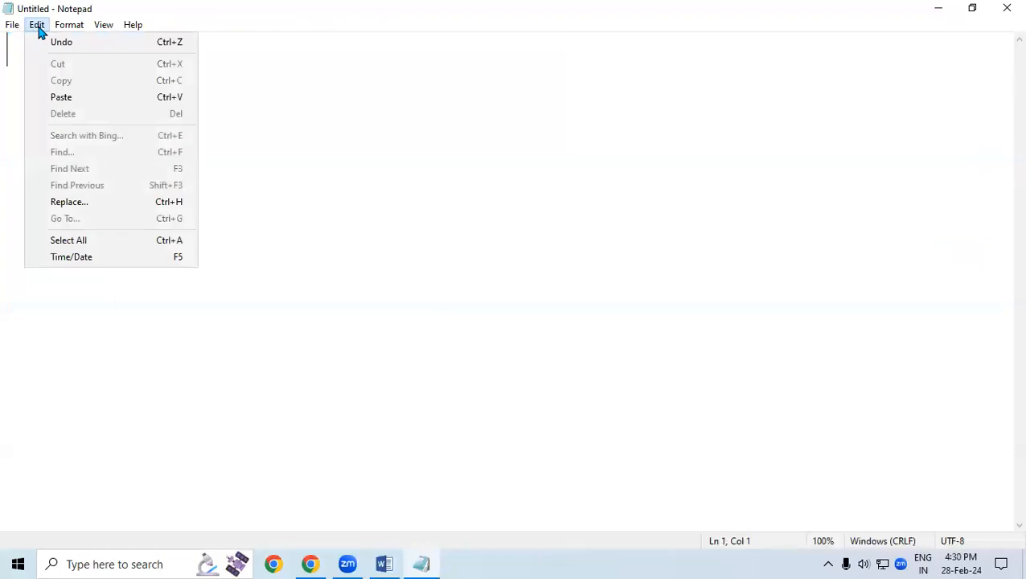
left_click(94, 41)
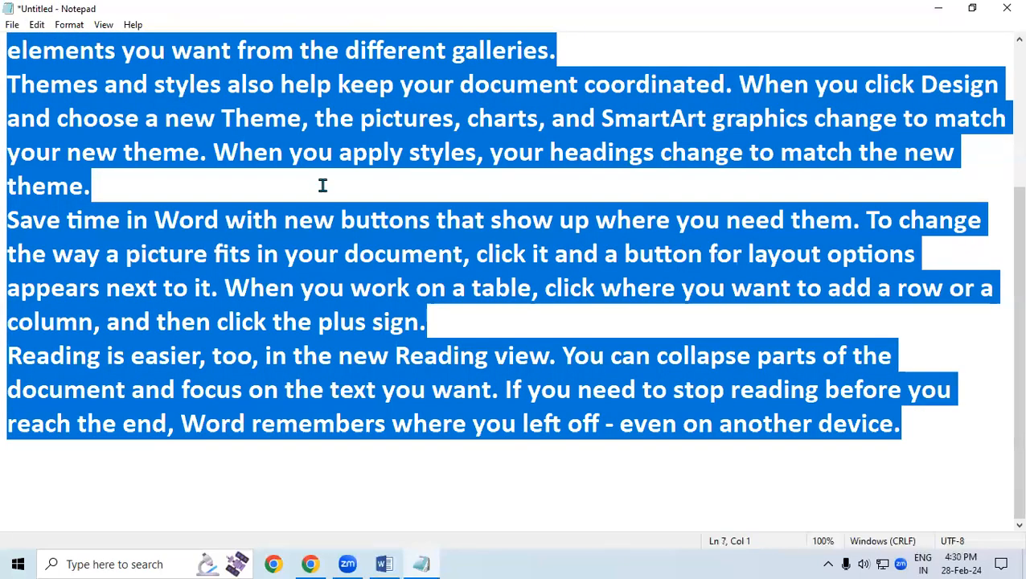
Compare which Edit commands are available with all the text selected and with nothing selected
scroll(320, 186, "up", 1)
scroll(322, 185, "down", 1)
scroll(322, 186, "up", 1)
left_click(37, 25)
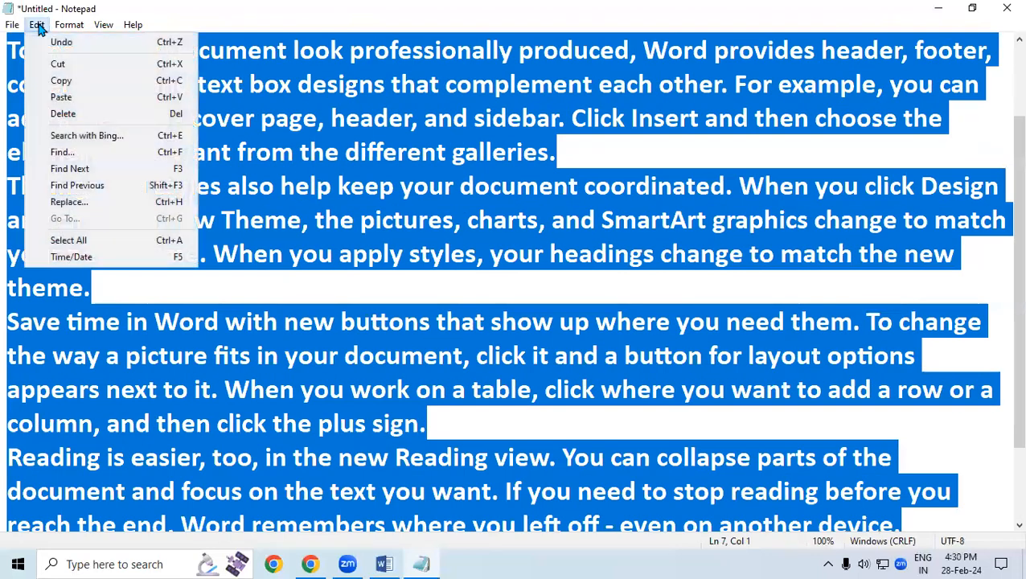
left_click(712, 252)
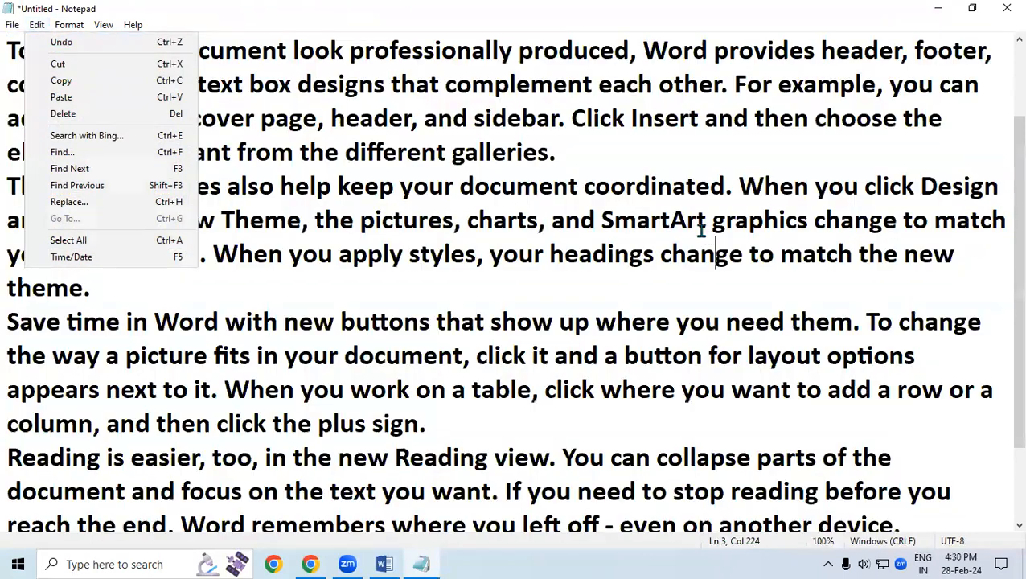
left_click(701, 231)
scroll(700, 231, "down", 1)
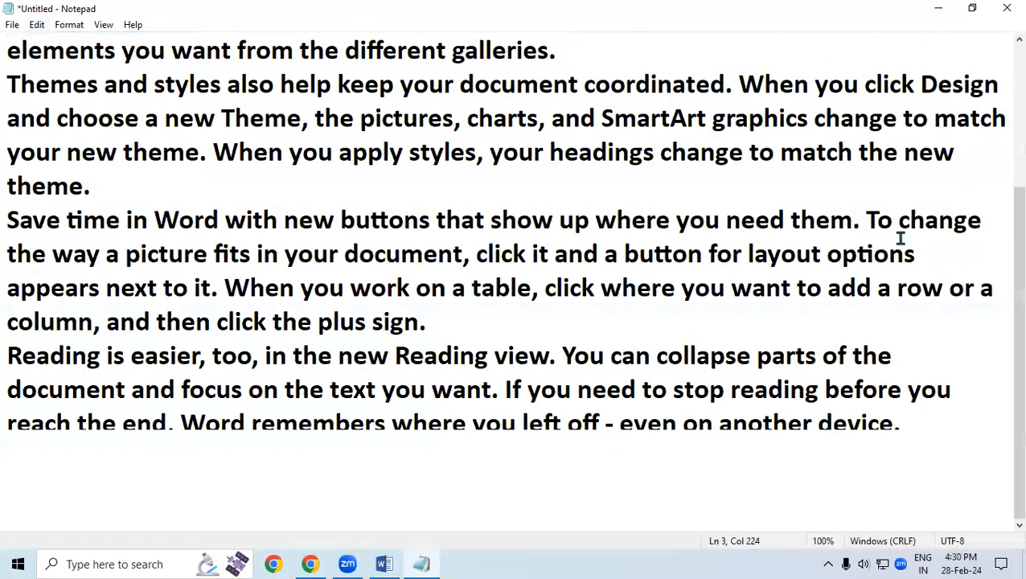
left_click(610, 310)
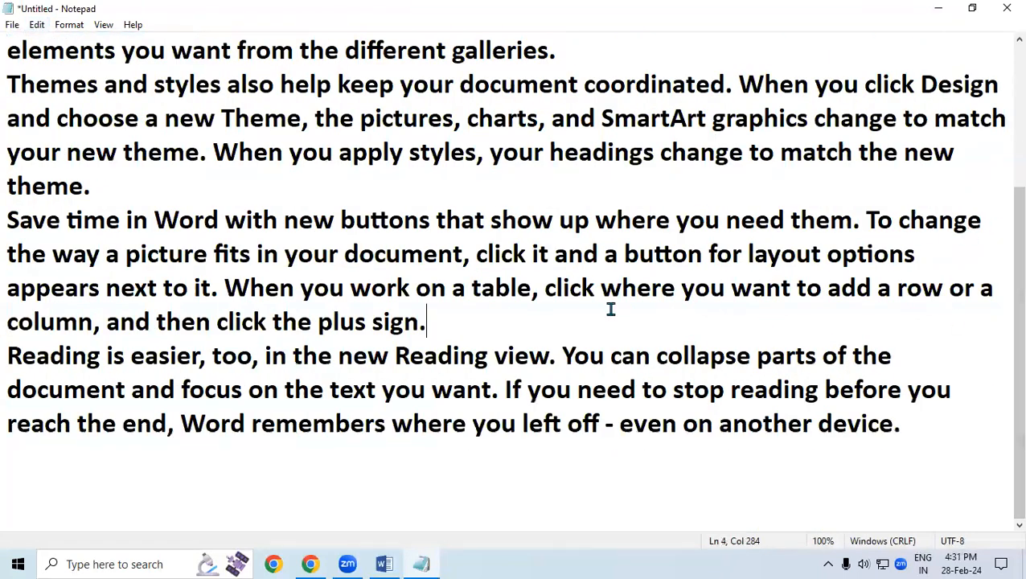
scroll(616, 276, "up", 1)
scroll(616, 277, "down", 1)
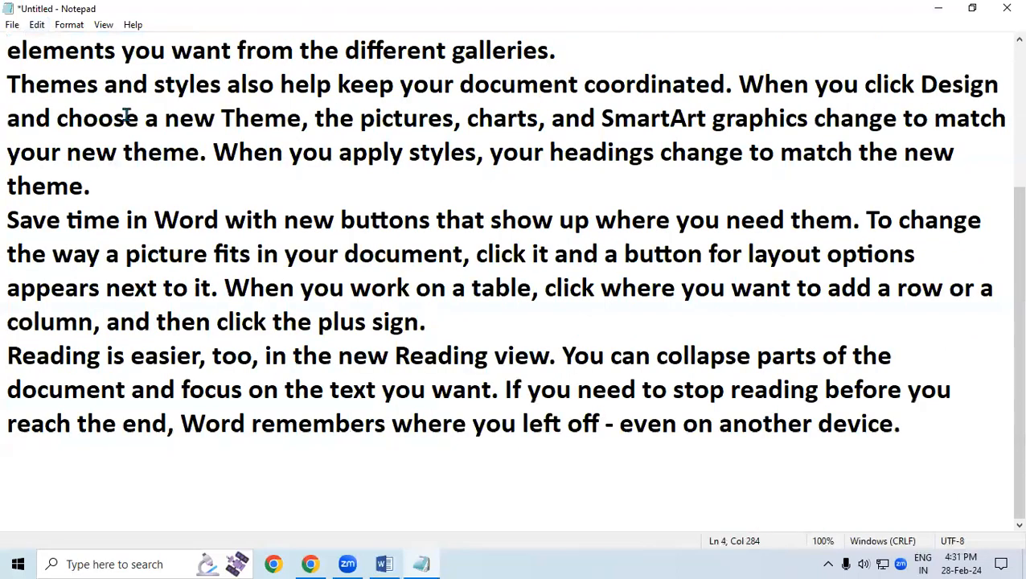
left_click(38, 25)
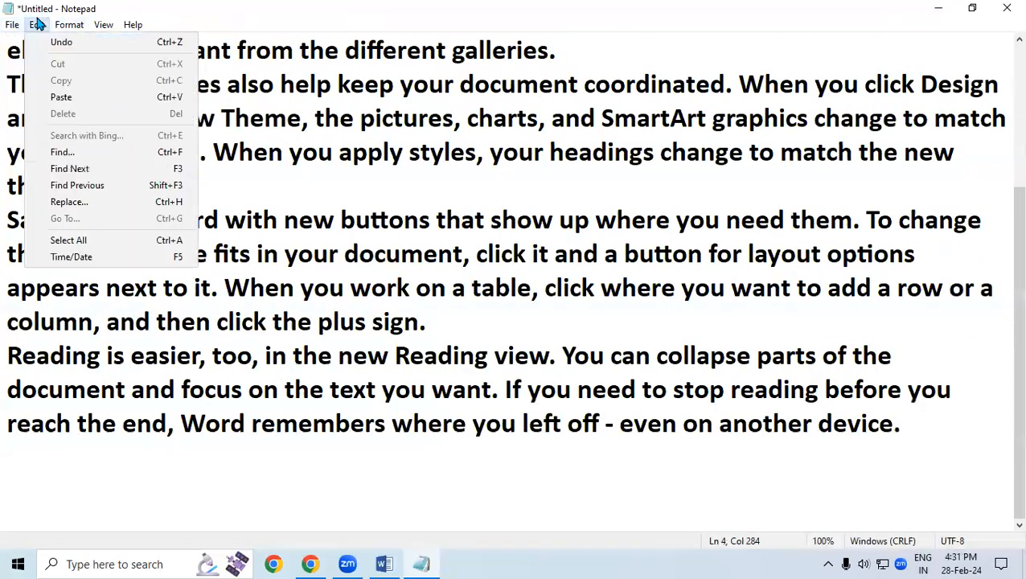
left_click(412, 173)
scroll(412, 171, "up", 1)
scroll(413, 171, "down", 1)
Cut the first two sentences, from "Video provides" to "want to add.", and paste them at the end of the "Themes and styles" paragraph
left_click_drag(1010, 240, 1005, 90)
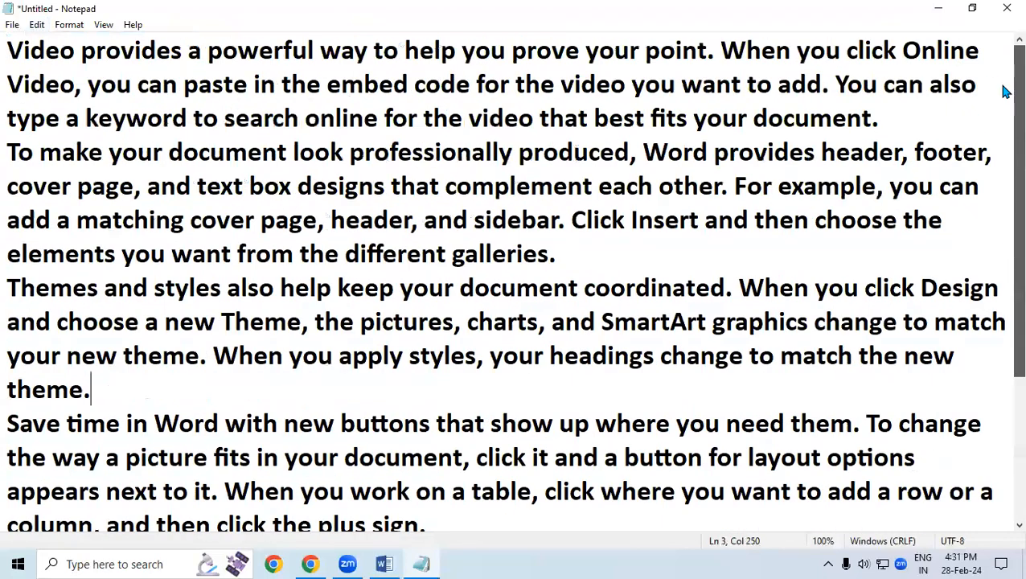
left_click_drag(10, 46, 828, 87)
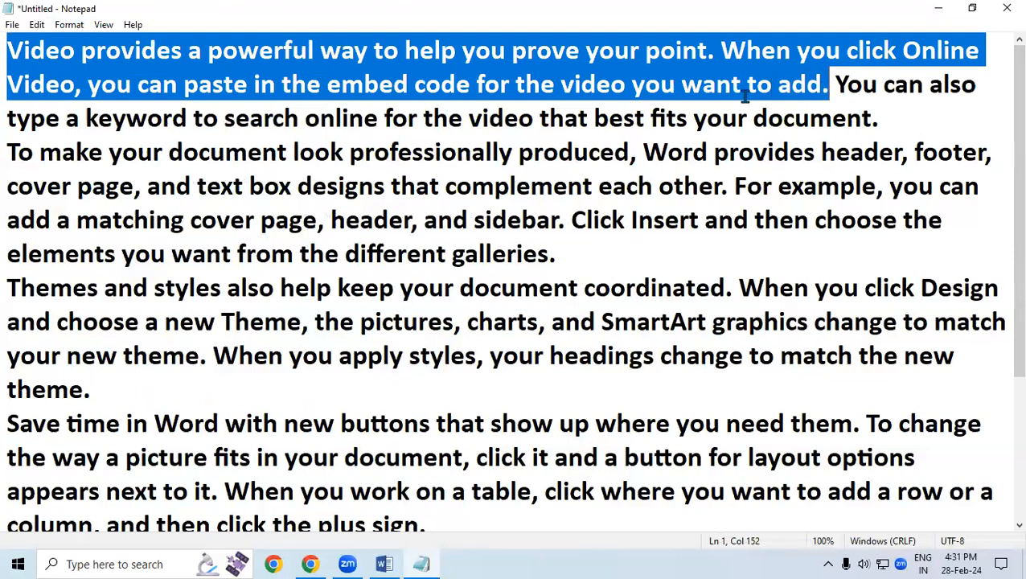
left_click(37, 25)
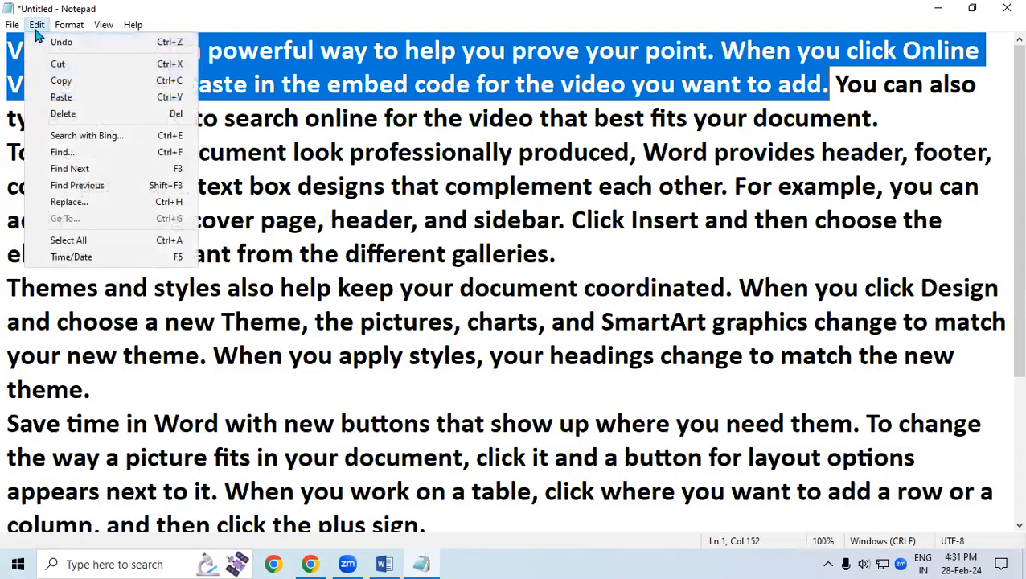
left_click(64, 63)
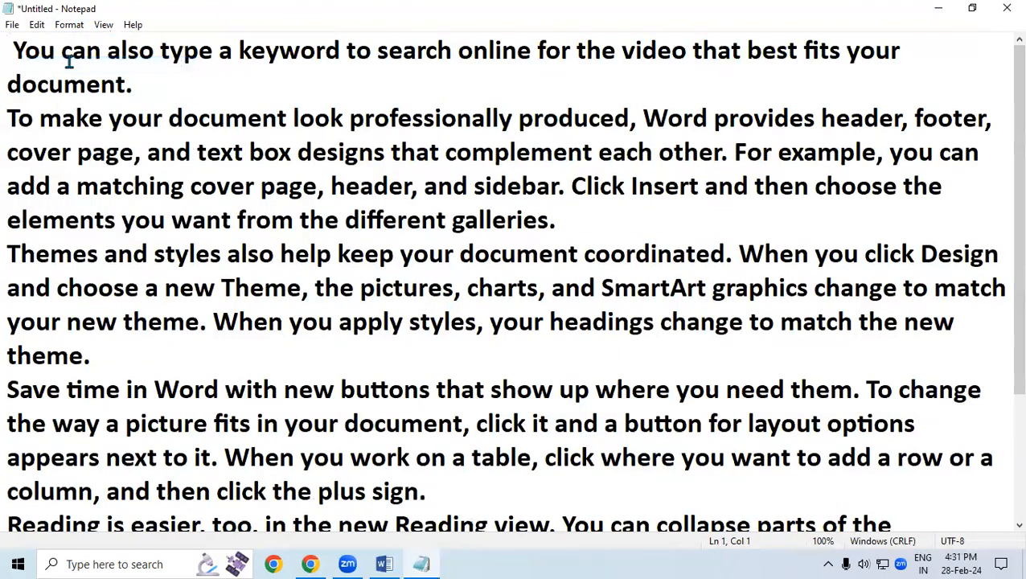
left_click(145, 357)
key("ctrl+v")
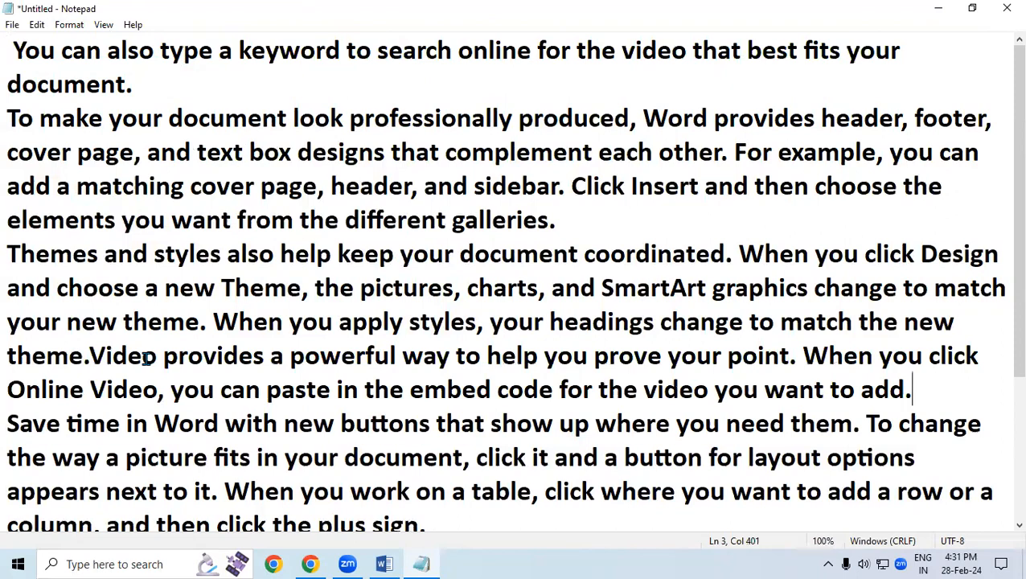
Cut the text from "For example, you can" to "different galleries." and paste it on the empty line after the last paragraph
scroll(146, 358, "down", 1)
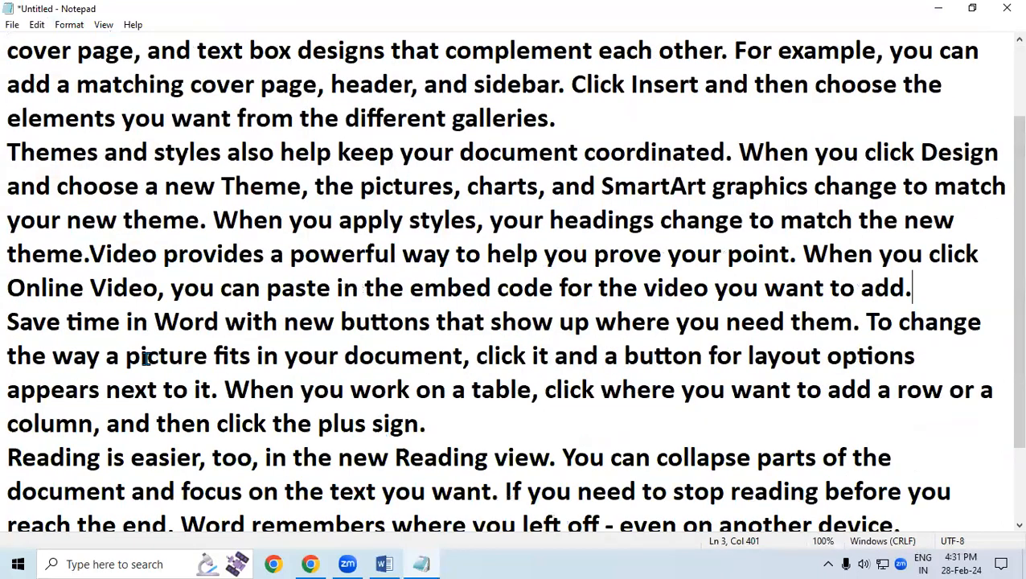
scroll(14, 325, "down", 1)
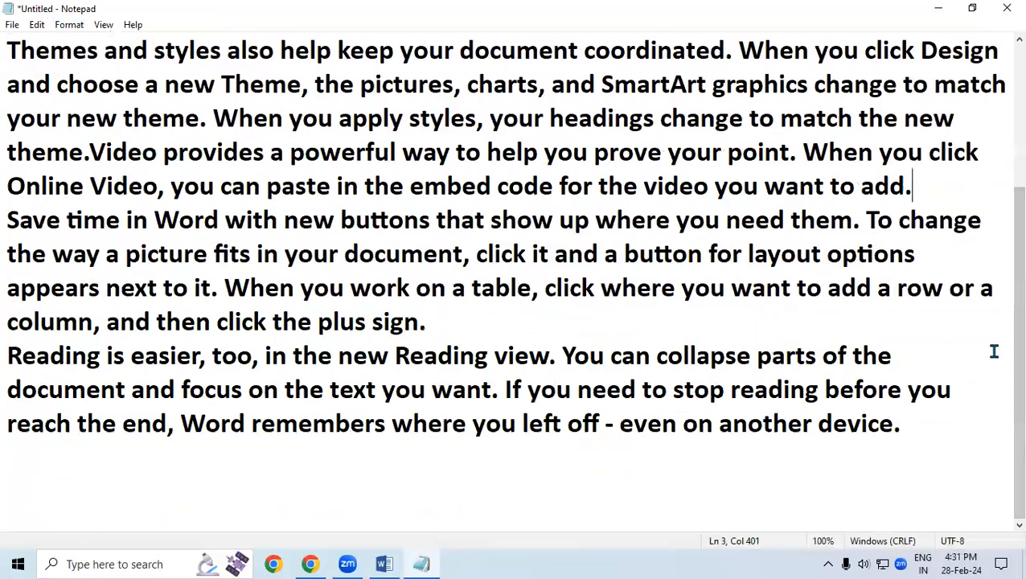
left_click_drag(1003, 376, 1001, 154)
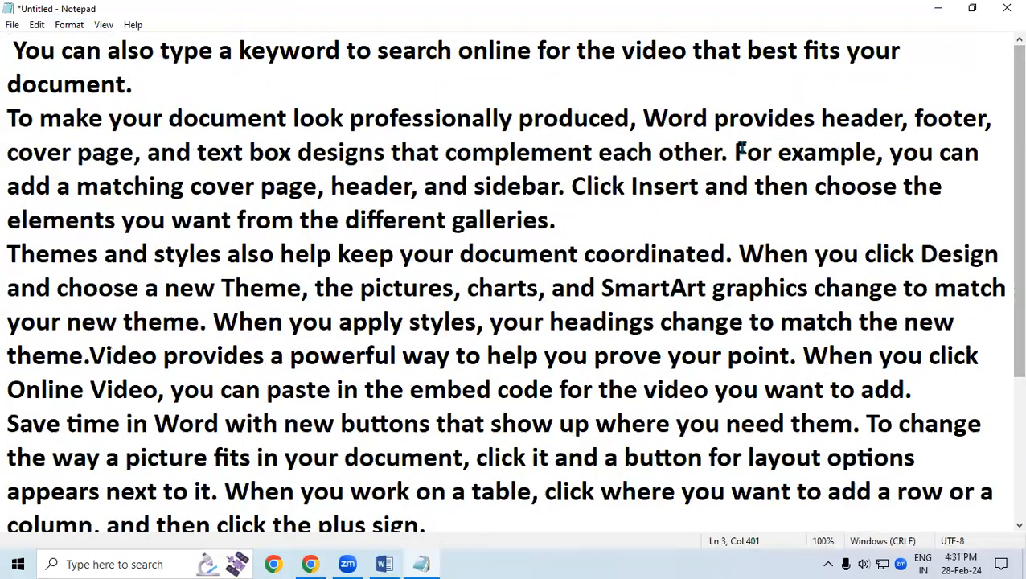
left_click_drag(734, 152, 931, 213)
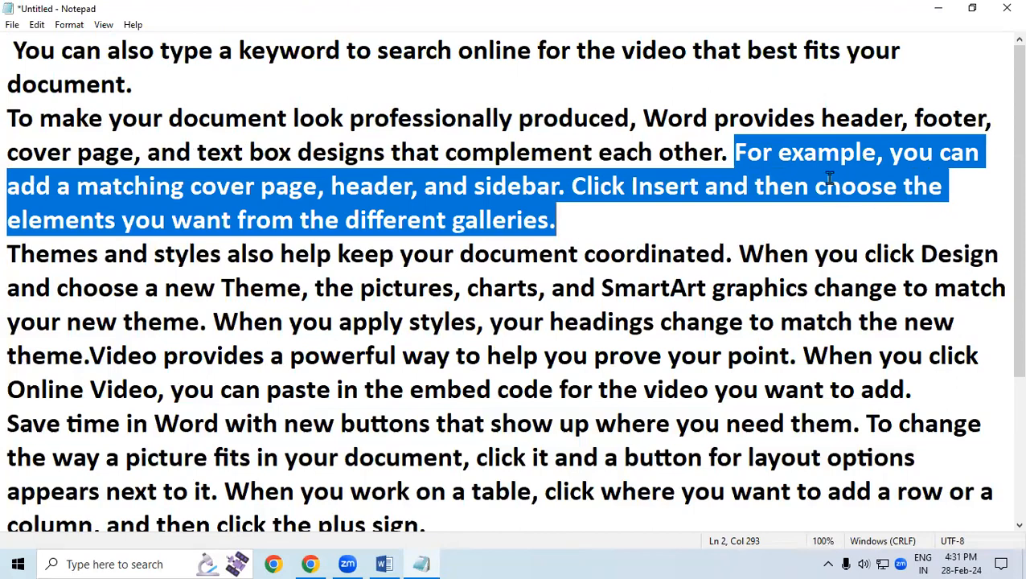
left_click(36, 25)
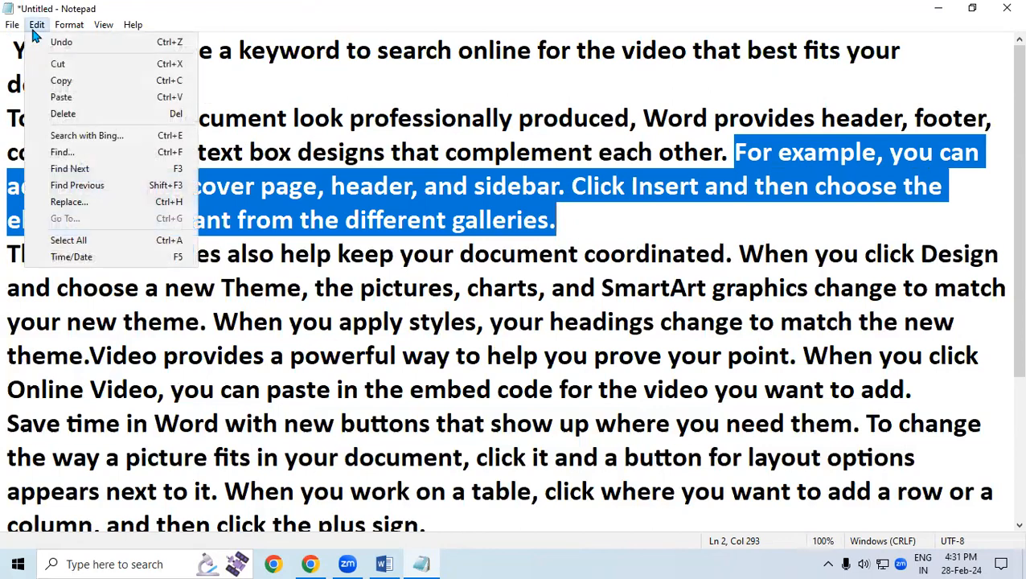
left_click(60, 64)
scroll(732, 304, "down", 2)
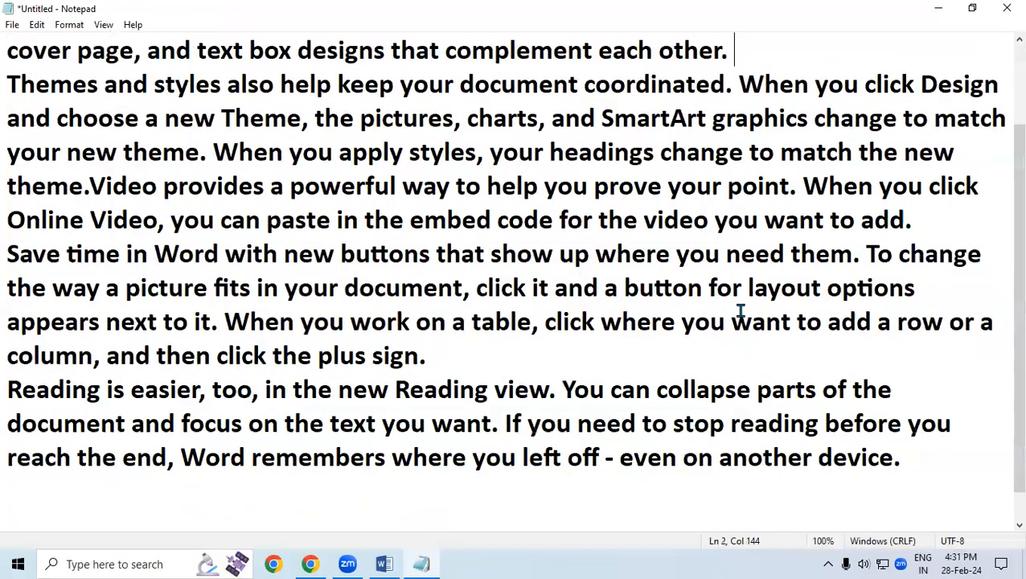
left_click(29, 457)
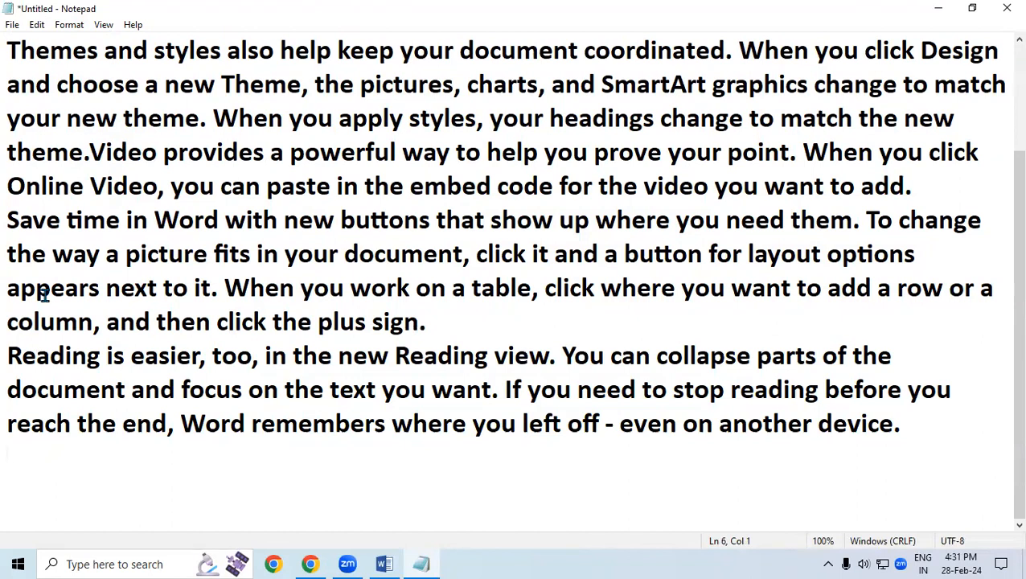
key("ctrl+v")
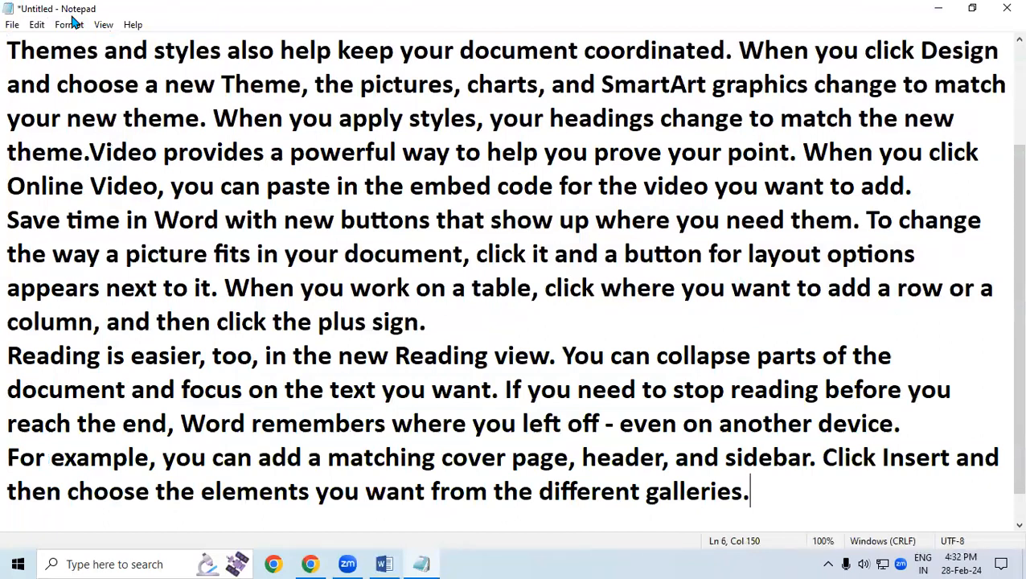
Copy the paragraphs from "Themes and styles" through "even on another device." and paste them 18 times at the end of the document
left_click(36, 25)
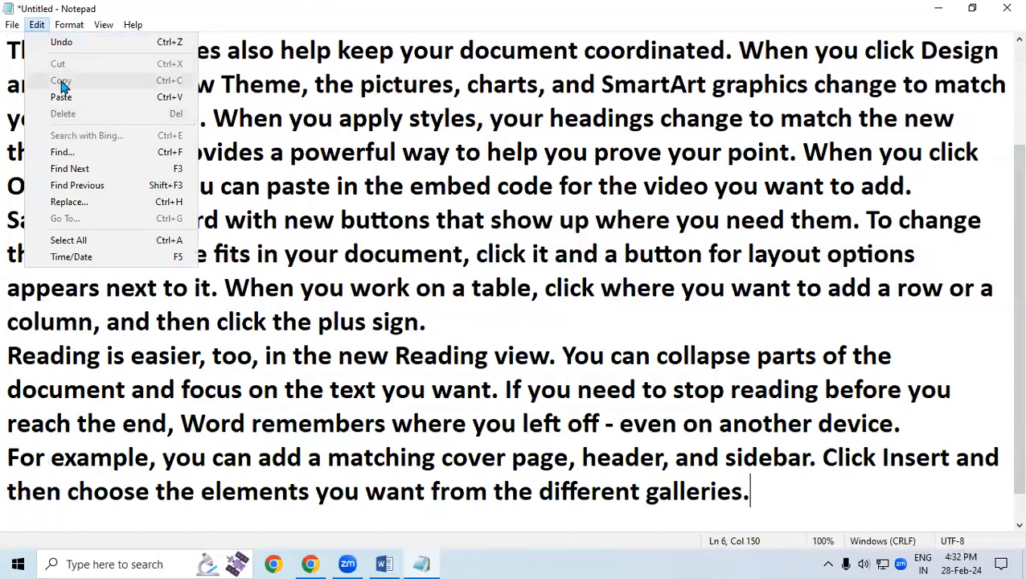
left_click(317, 146)
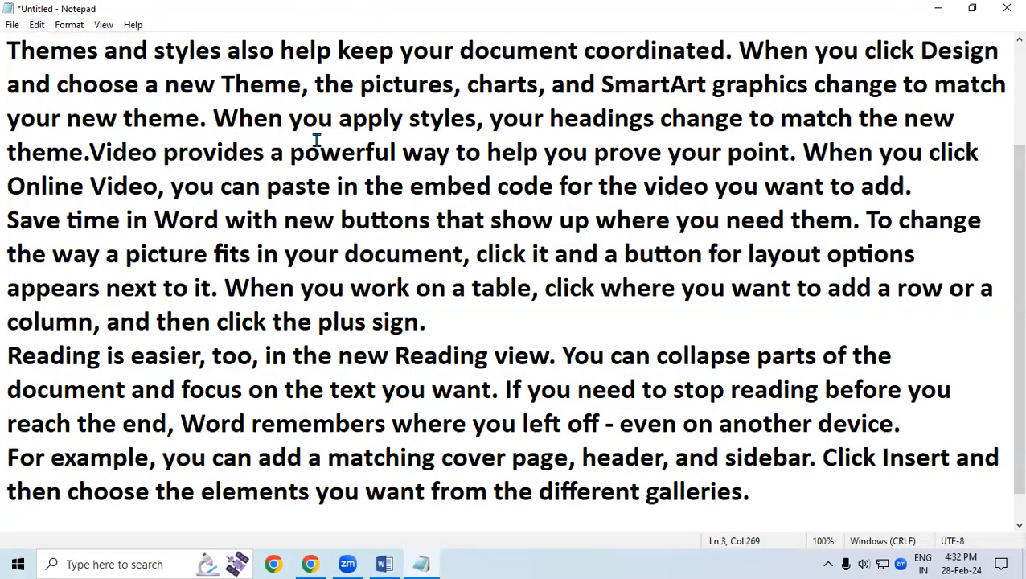
left_click_drag(7, 49, 952, 405)
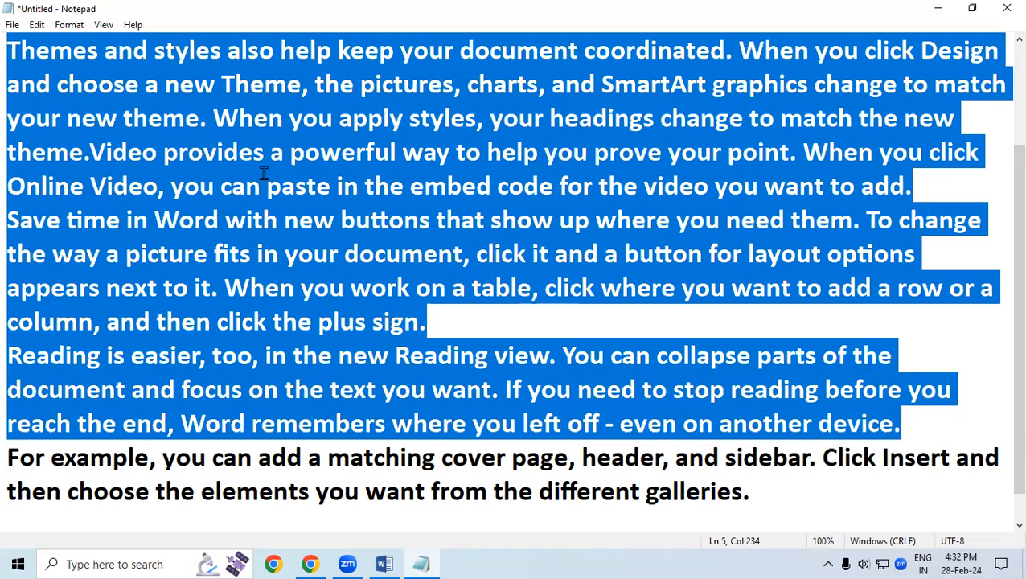
left_click(36, 24)
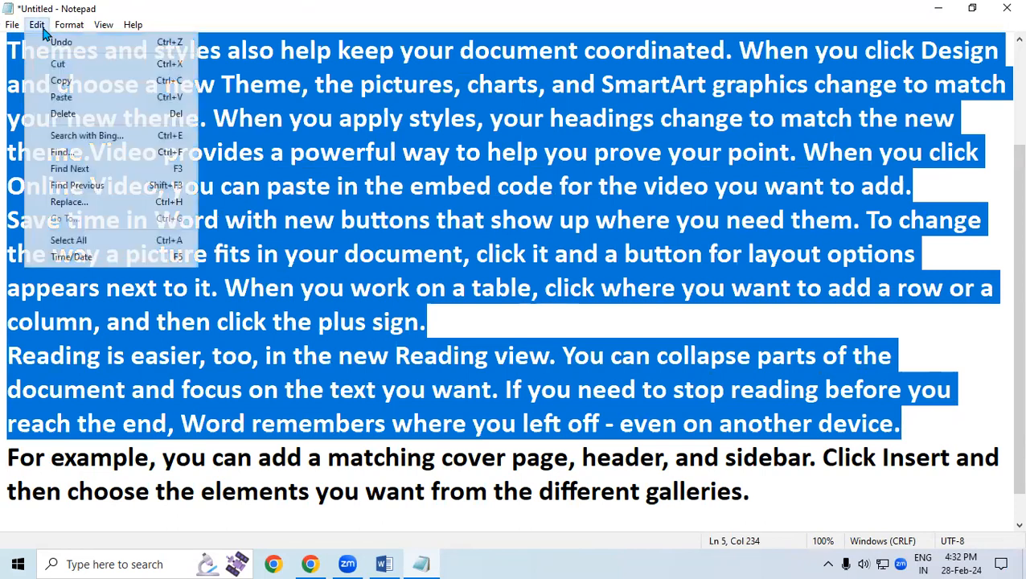
left_click(108, 80)
scroll(109, 90, "up", 1)
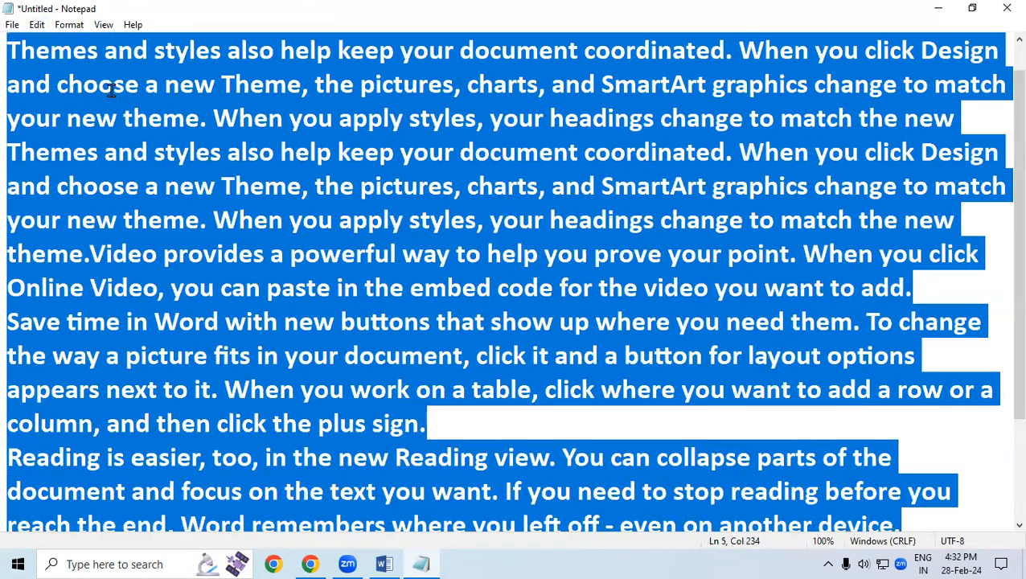
scroll(139, 464, "down", 2)
left_click(24, 484)
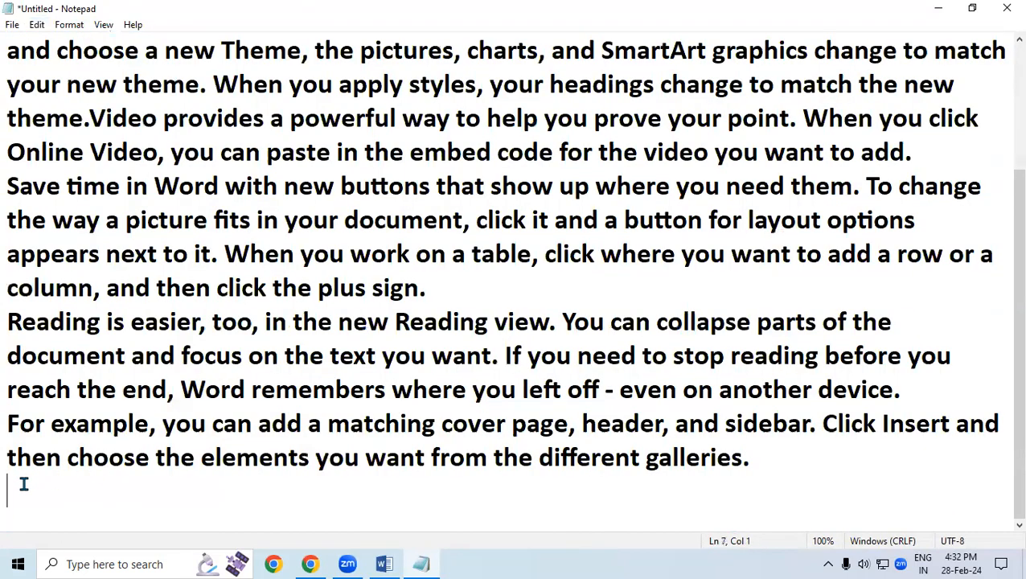
key("ctrl+v")
key("ctrl+v")
key("ctrl+v")
key("ctrl+v")
key("ctrl+v")
key("ctrl+v")
key("ctrl+v")
key("ctrl+v")
key("ctrl+v")
key("ctrl+v")
key("ctrl+v")
key("ctrl+v")
key("ctrl+v")
key("ctrl+v")
key("ctrl+v")
key("ctrl+v")
key("ctrl+v")
key("ctrl+v")
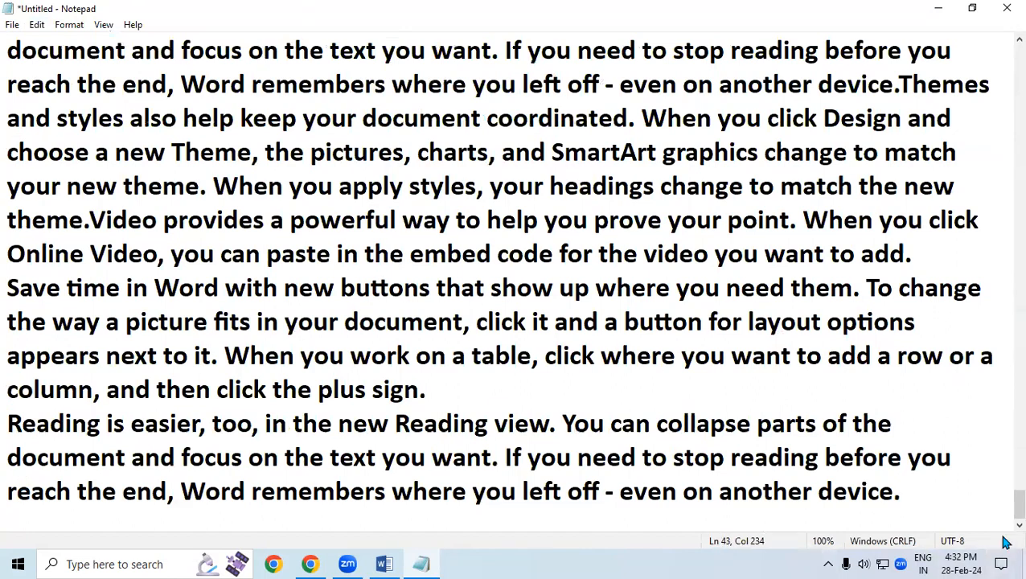
Cut the document's opening sentence, "You can also type a keyword", and paste it back in the same place
left_click_drag(1006, 502, 1004, 534)
left_click_drag(1004, 463, 992, 107)
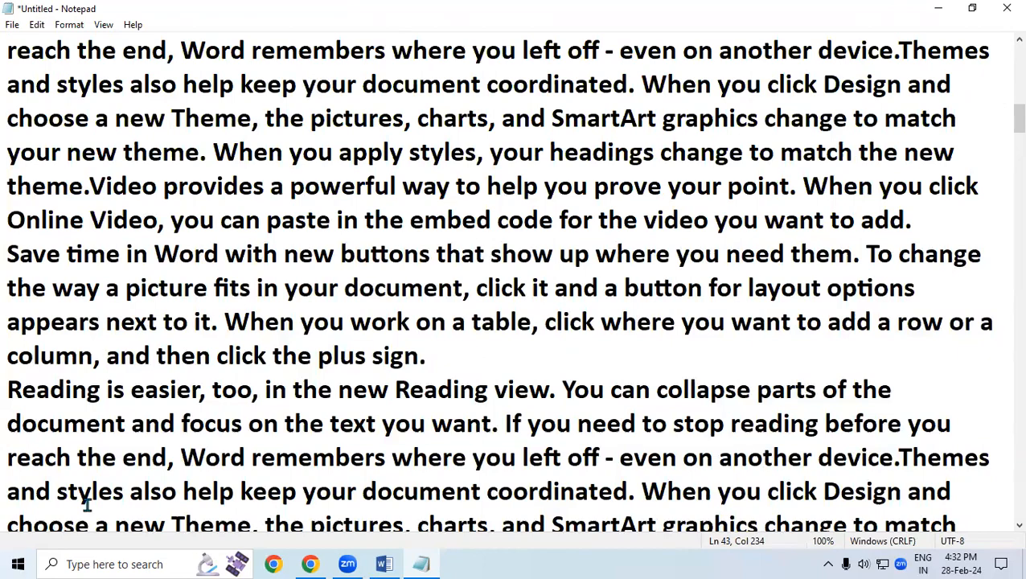
scroll(264, 387, "down", 1)
left_click_drag(1018, 123, 1001, 36)
left_click(350, 116)
left_click_drag(9, 58, 153, 84)
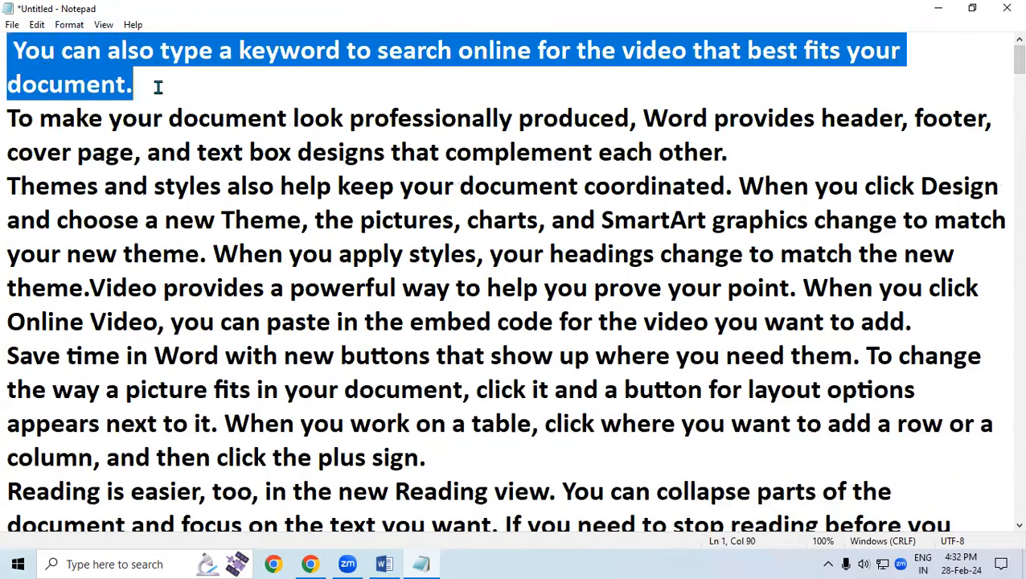
left_click(37, 24)
left_click(62, 64)
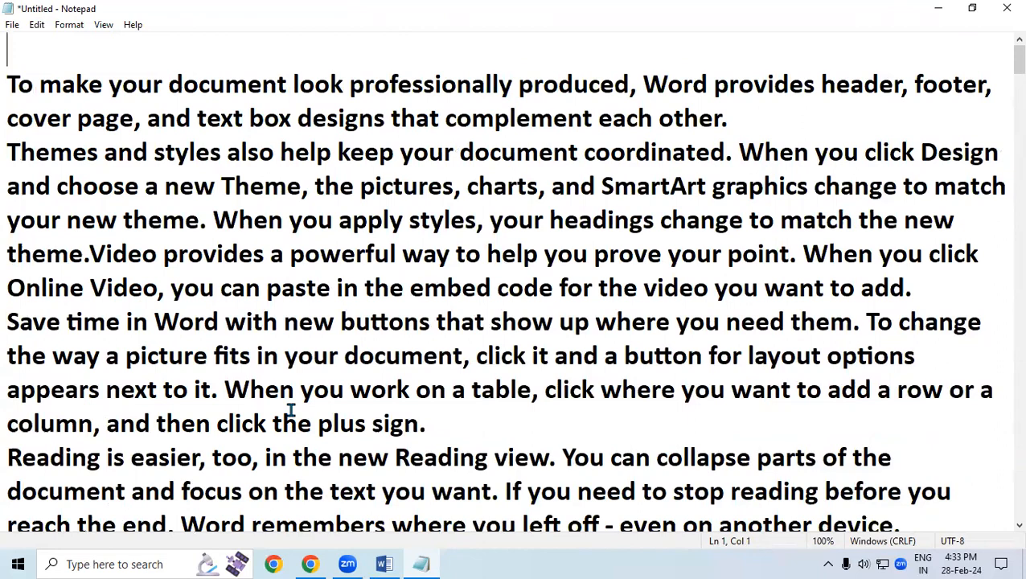
key("ctrl+v")
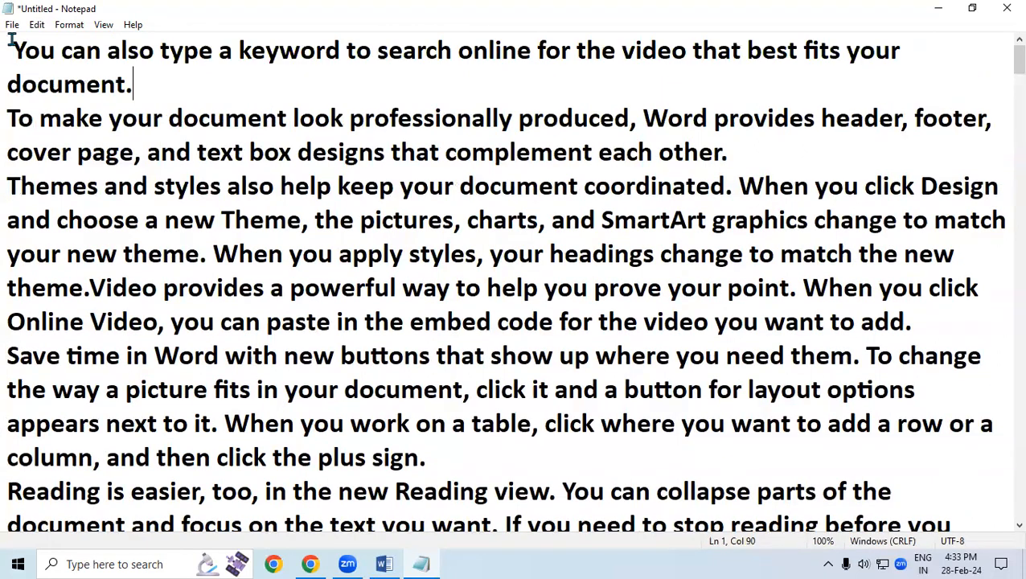
Copy the opening sentence, add four line breaks after "complement each other." and paste the sentence there
left_click_drag(11, 46, 227, 86)
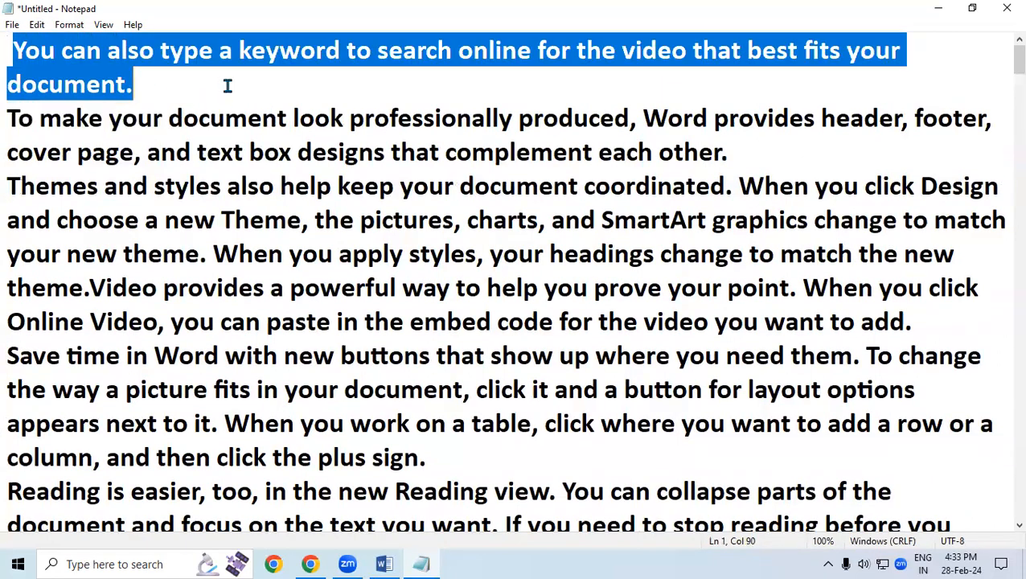
right_click(207, 53)
left_click(269, 107)
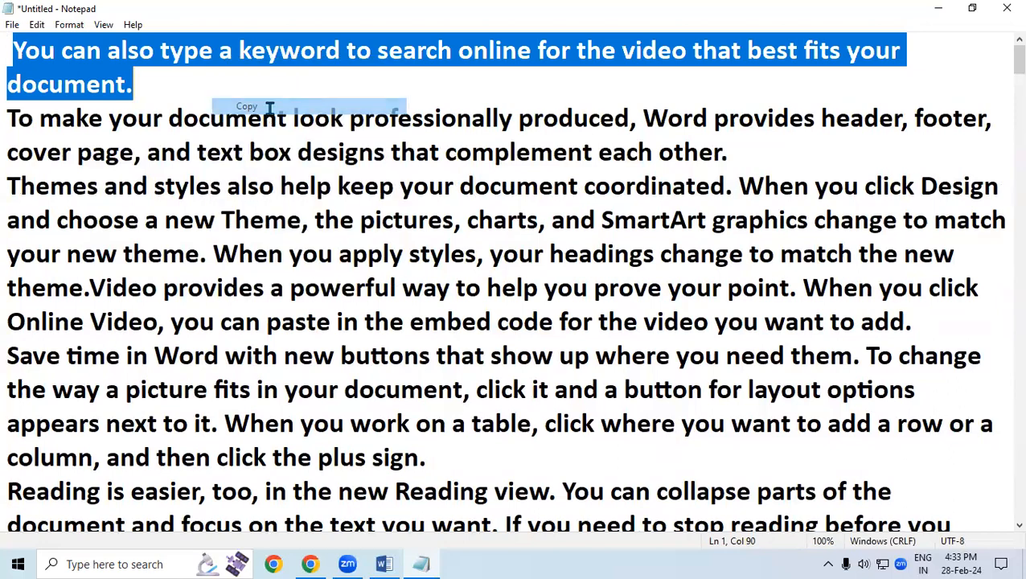
left_click(751, 161)
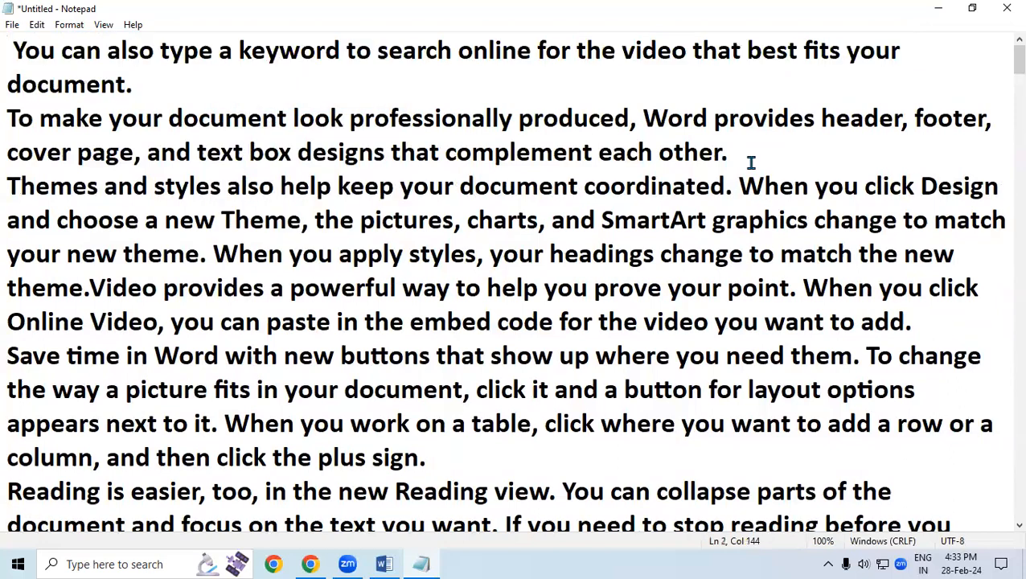
key("Return")
key("Return")
key("Return")
key("Return")
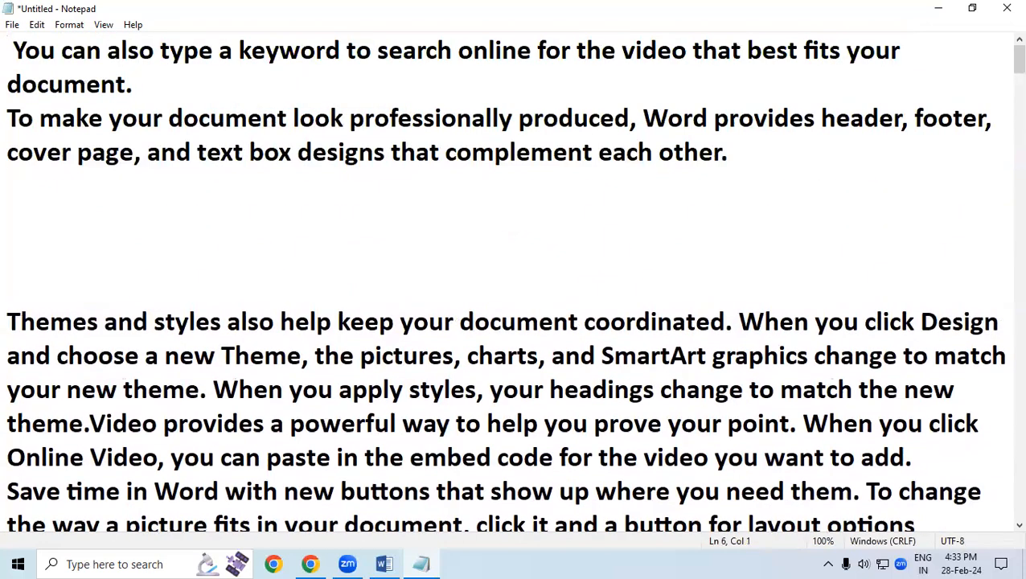
key("ctrl+v")
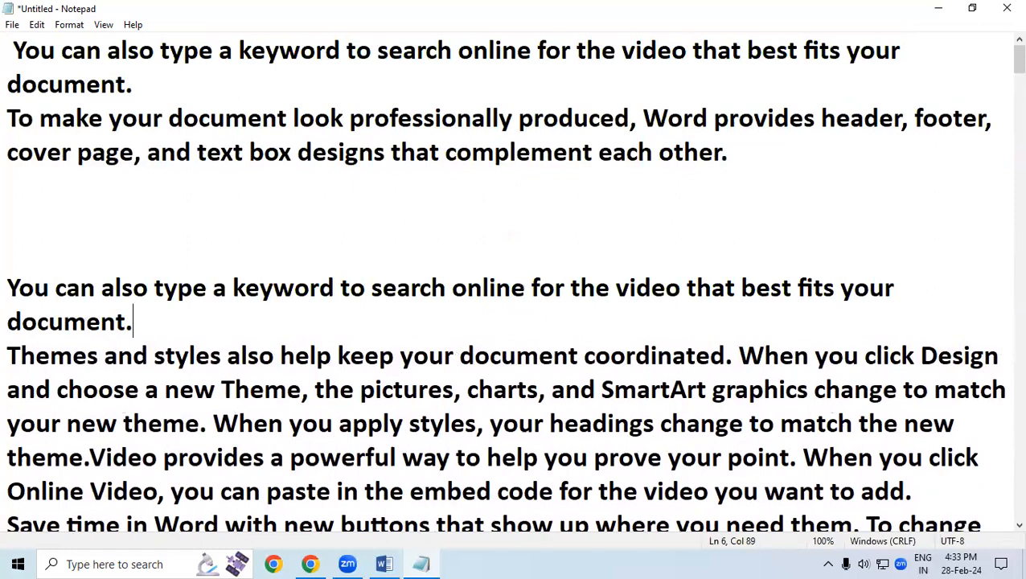
Add a line break after the second "You can also type a keyword" sentence and paste the copied sentence there 53 times
left_click_drag(12, 49, 142, 78)
left_click_drag(8, 289, 233, 322)
left_click(221, 333)
key("Return")
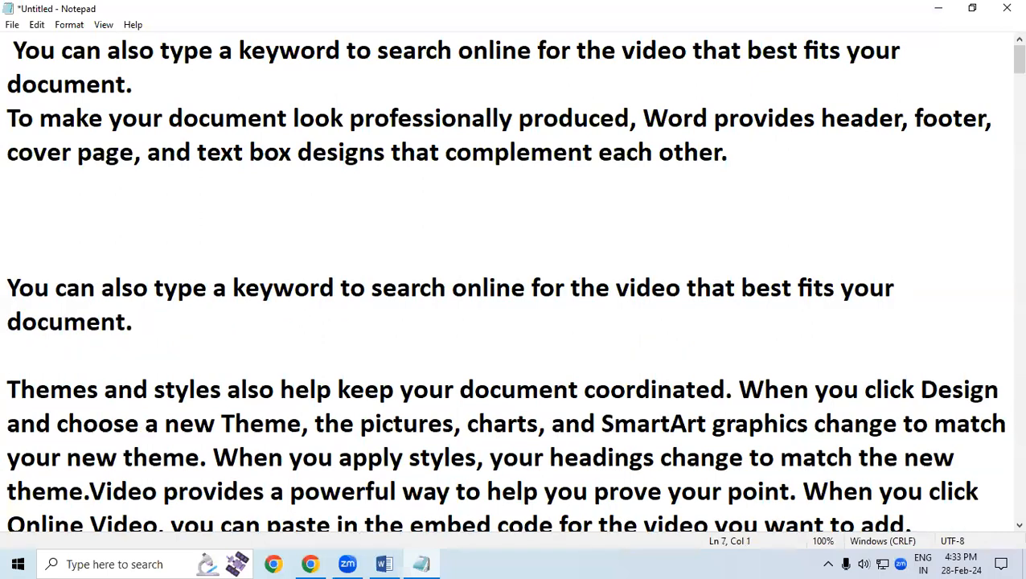
key("ctrl+v")
key("ctrl+v")
key("ctrl+v")
key("ctrl+v")
key("ctrl+v")
key("ctrl+v")
key("ctrl+v")
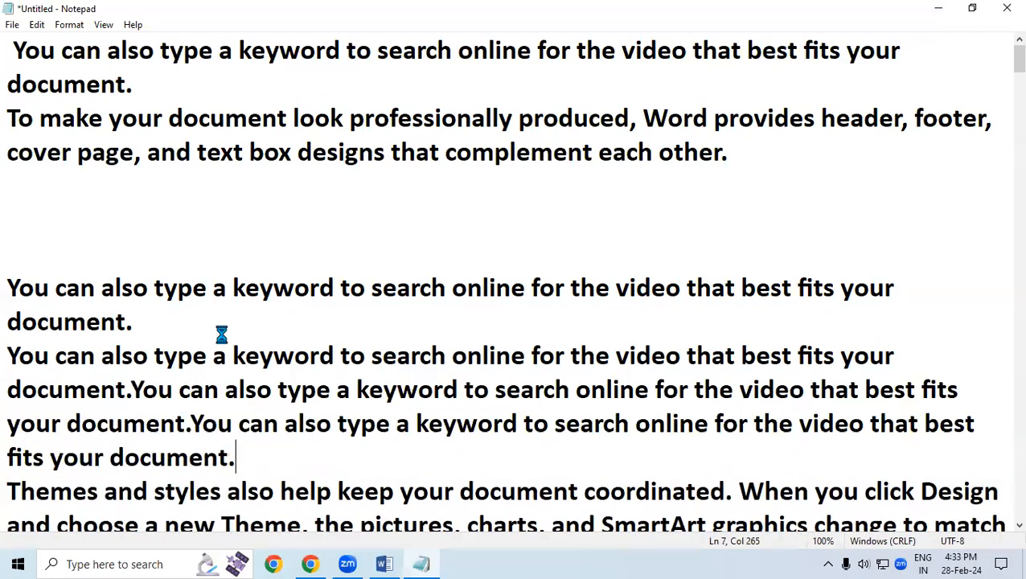
key("ctrl+v")
key("ctrl+v")
key("ctrl+v")
key("ctrl+v")
key("ctrl+v")
key("ctrl+v")
key("ctrl+v")
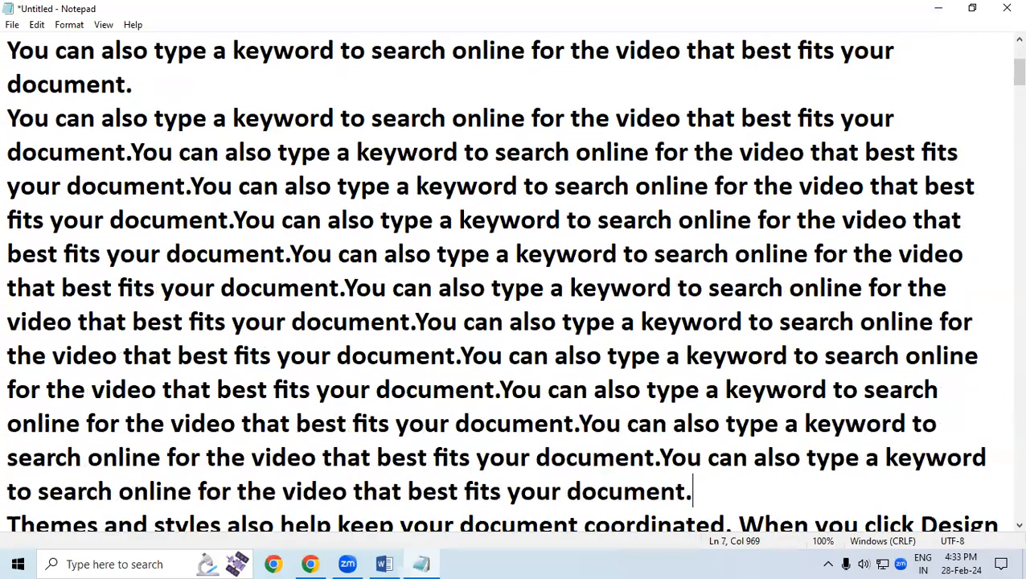
key("ctrl+v")
key("ctrl+v")
key("ctrl+v")
key("ctrl+v")
key("ctrl+v")
key("ctrl+v")
key("ctrl+v")
key("ctrl+v")
key("ctrl+v")
key("ctrl+v")
key("ctrl+v")
key("ctrl+v")
key("ctrl+v")
key("ctrl+v")
key("ctrl+v")
key("ctrl+v")
key("ctrl+v")
key("ctrl+v")
key("ctrl+v")
key("ctrl+v")
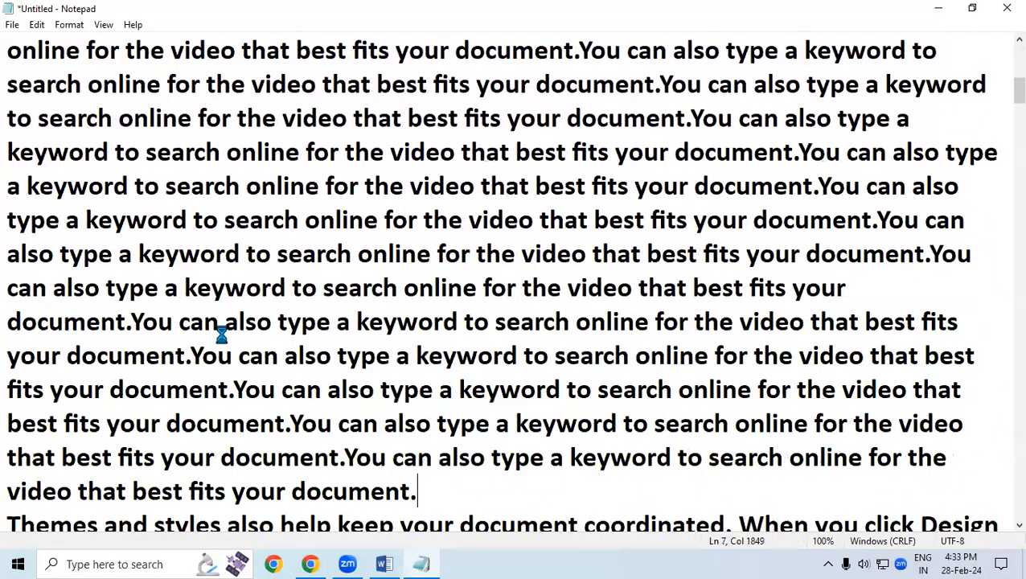
key("ctrl+v")
key("ctrl+v")
key("ctrl+v")
key("ctrl+v")
key("ctrl+v")
key("ctrl+v")
key("ctrl+v")
key("ctrl+v")
key("ctrl+v")
key("ctrl+v")
key("ctrl+v")
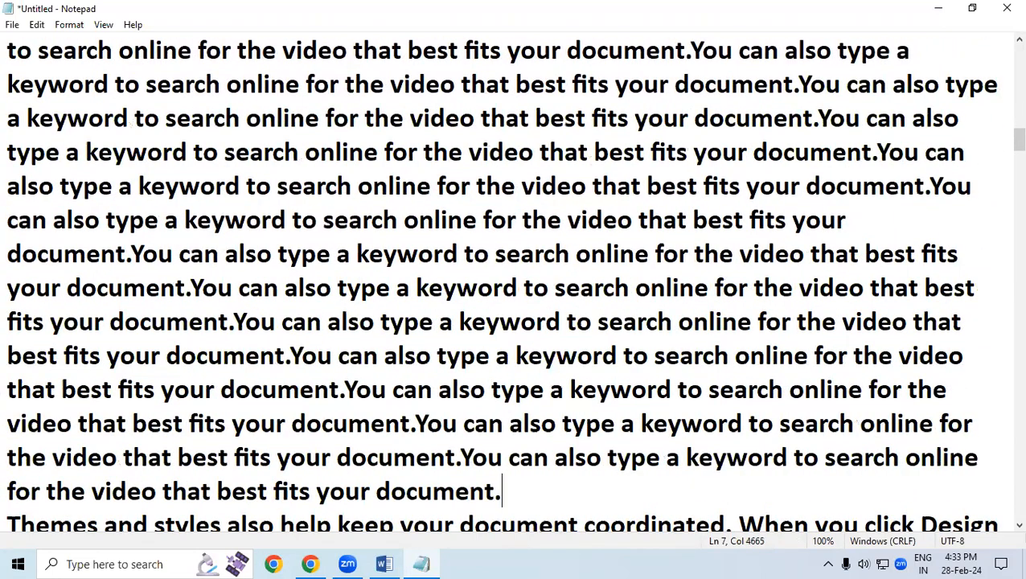
left_click(34, 22)
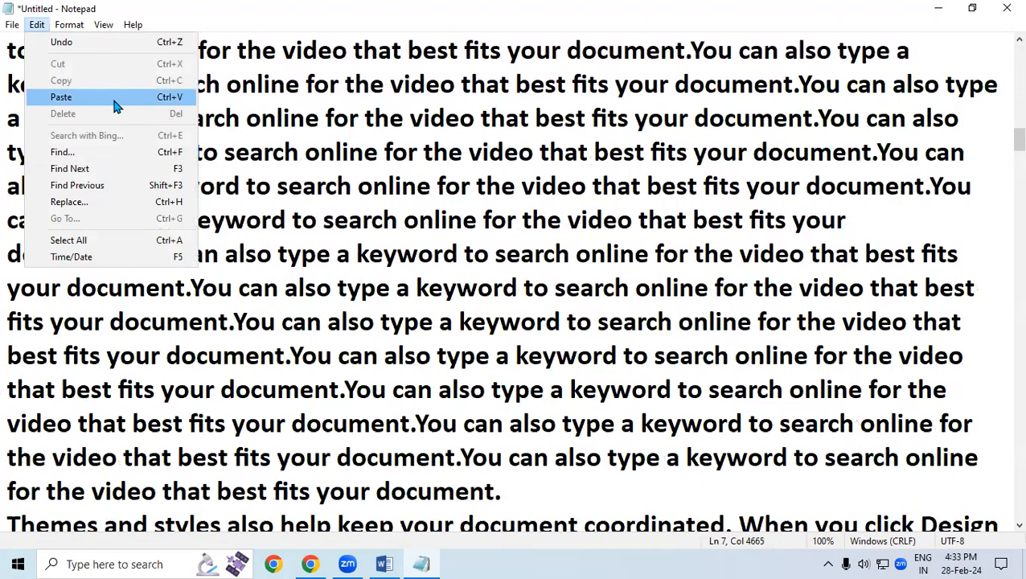
left_click(281, 116)
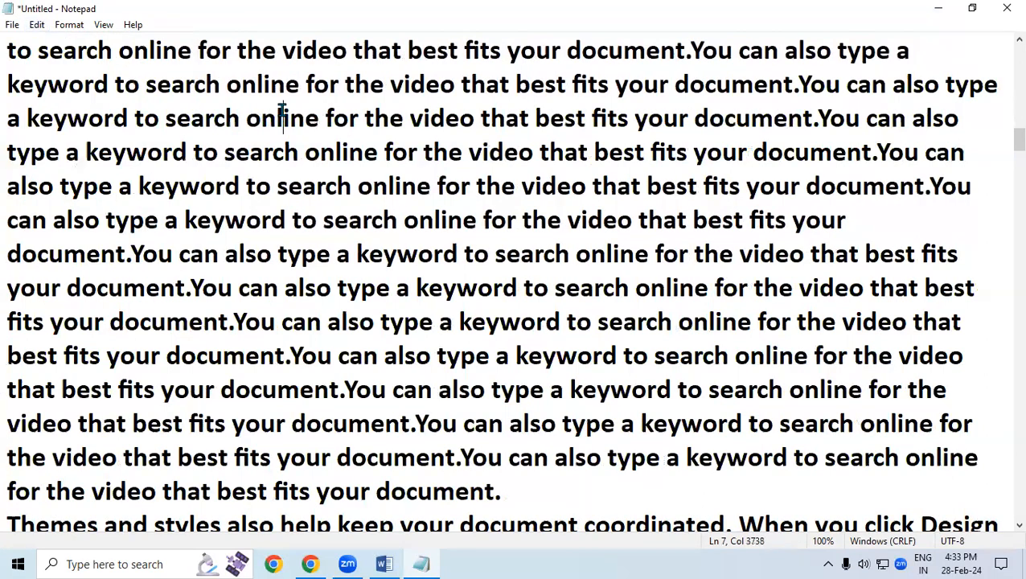
scroll(30, 79, "up", 2)
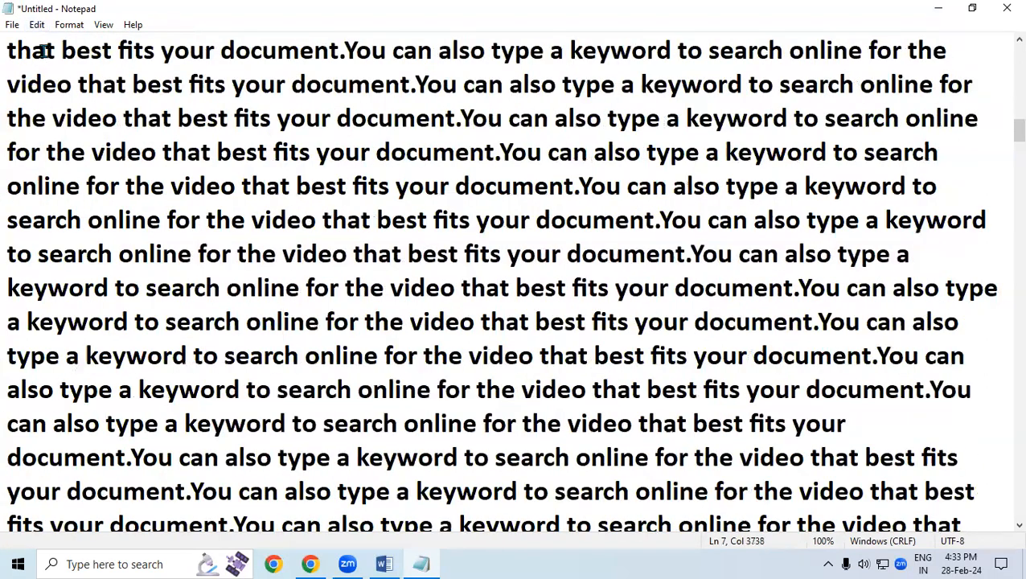
scroll(45, 50, "down", 1)
scroll(44, 51, "down", 1)
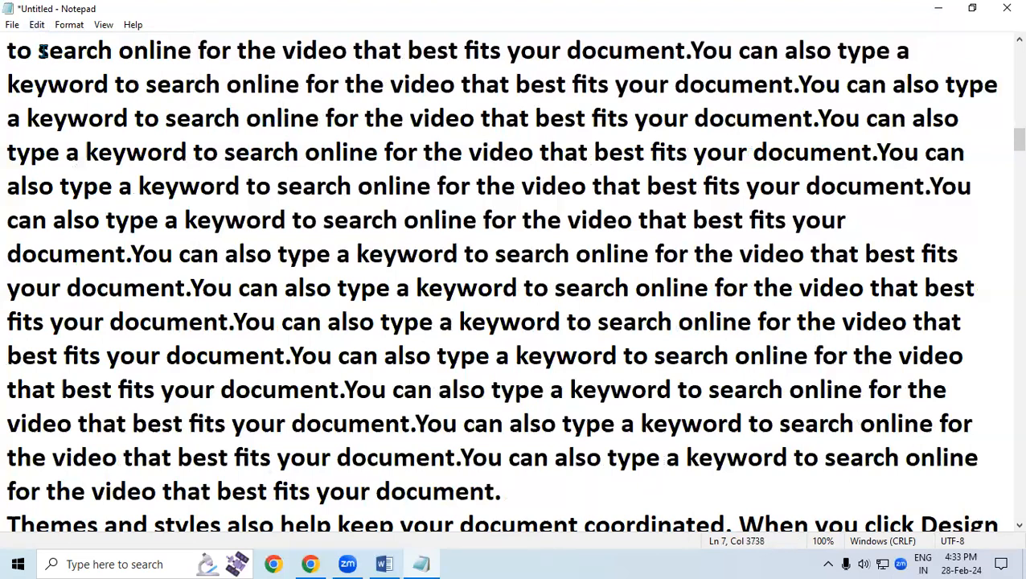
Delete all of the document's text and undo the deletion
key("ctrl+a")
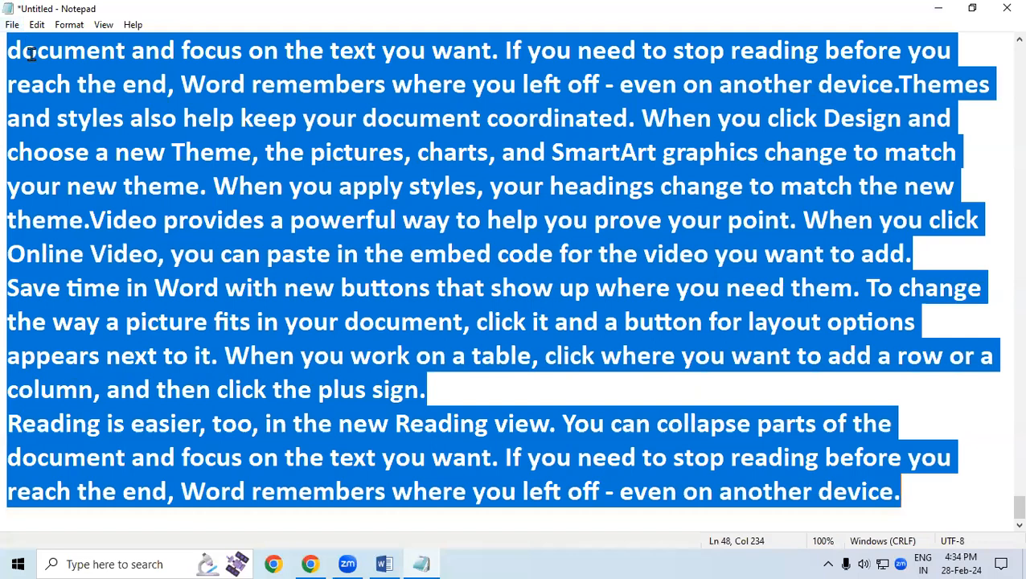
left_click(37, 24)
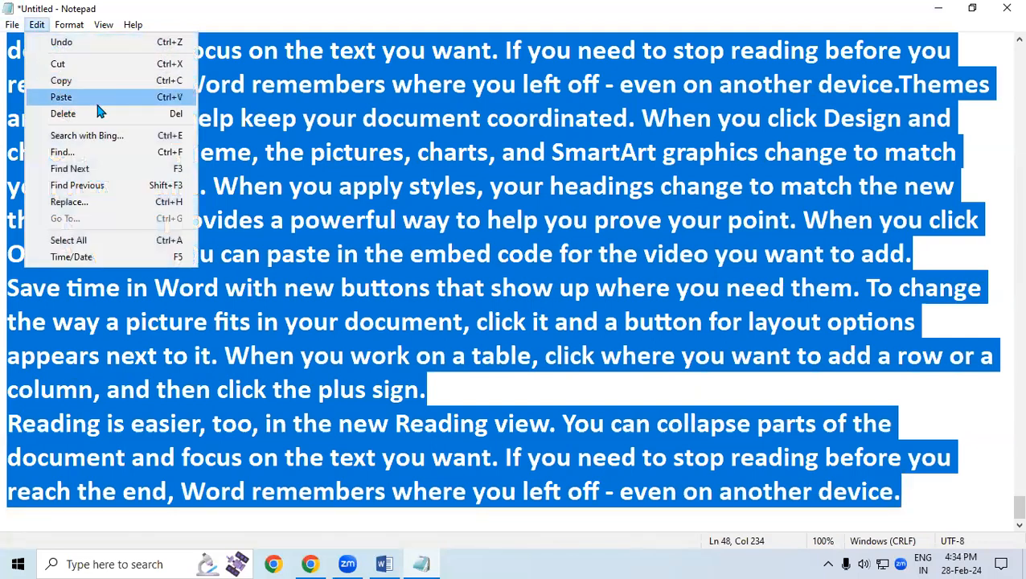
left_click(138, 113)
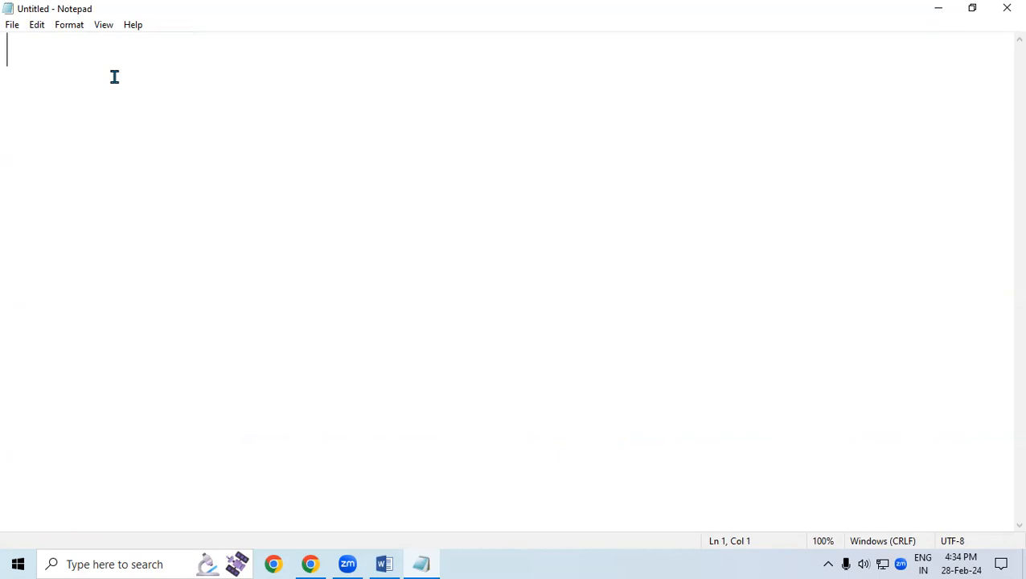
left_click(36, 26)
left_click(61, 43)
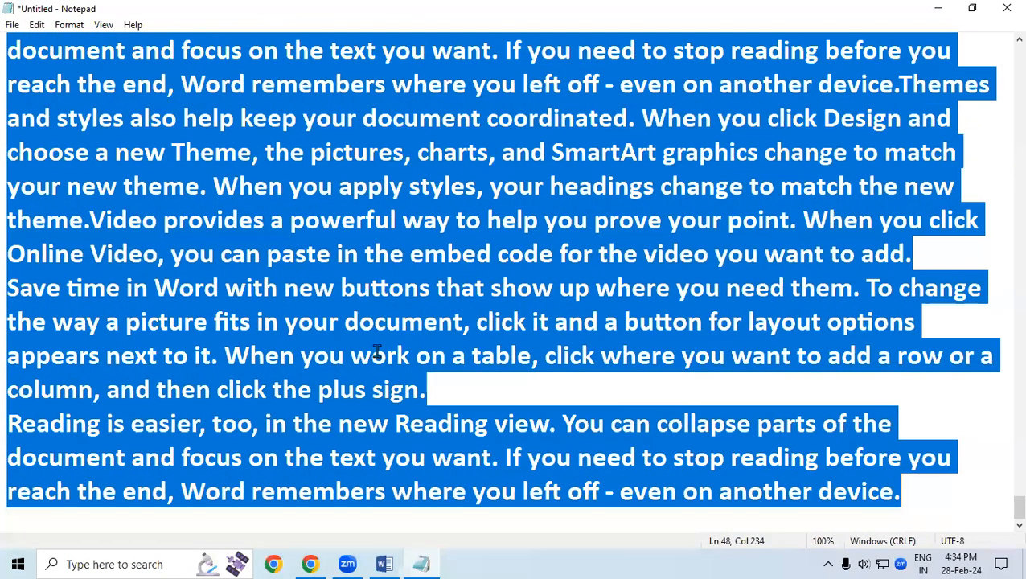
scroll(373, 351, "up", 1)
left_click(351, 289)
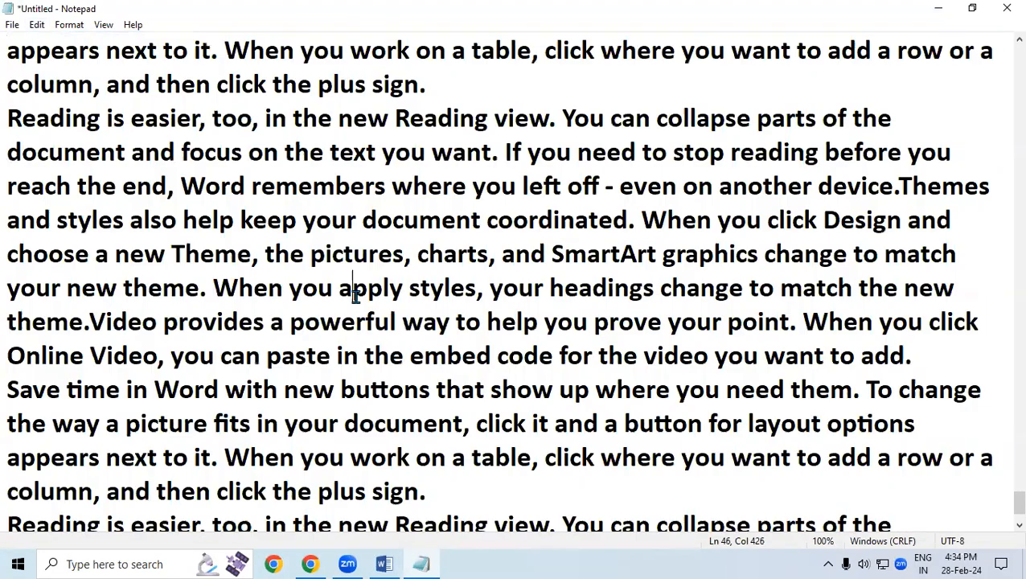
Search Bing for the words "collapse parts" from the Reading view paragraph, and return to Notepad
left_click(36, 25)
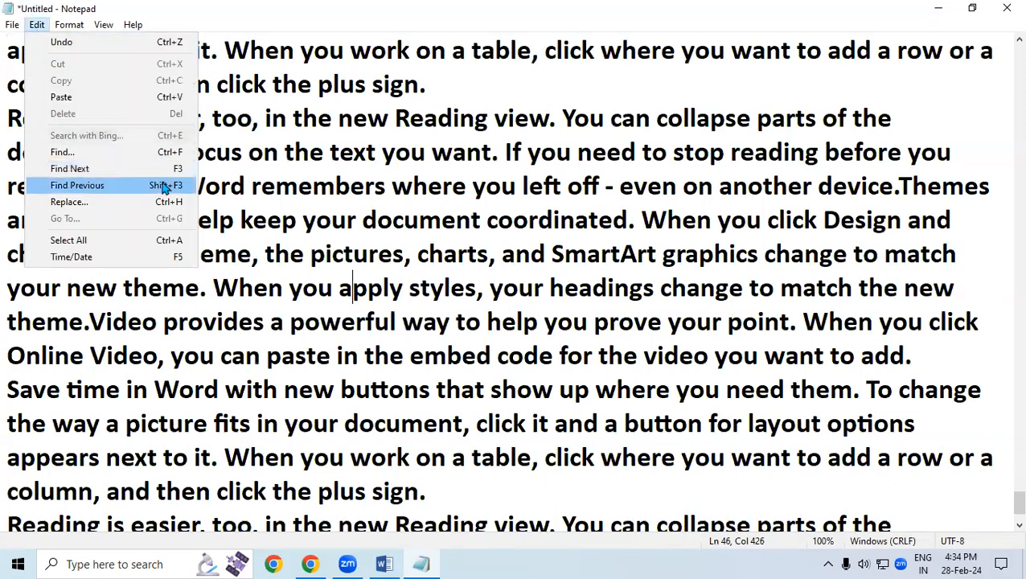
left_click(635, 255)
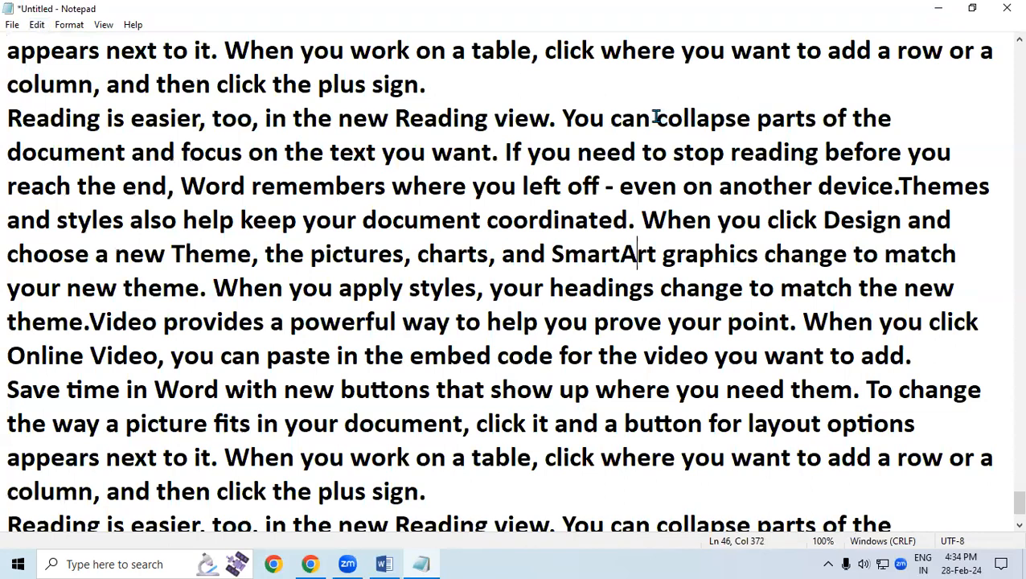
left_click_drag(656, 117, 814, 118)
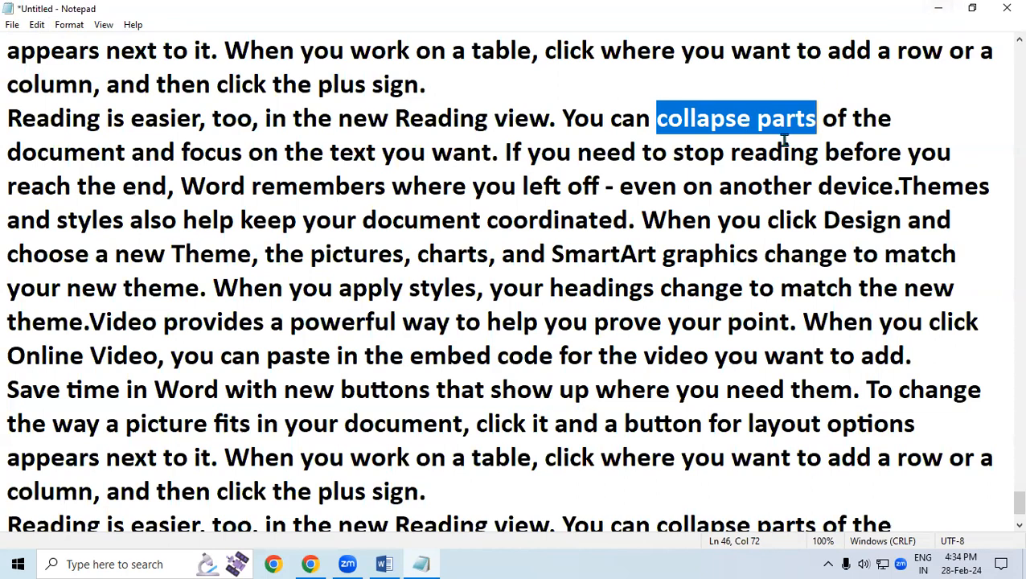
left_click(40, 31)
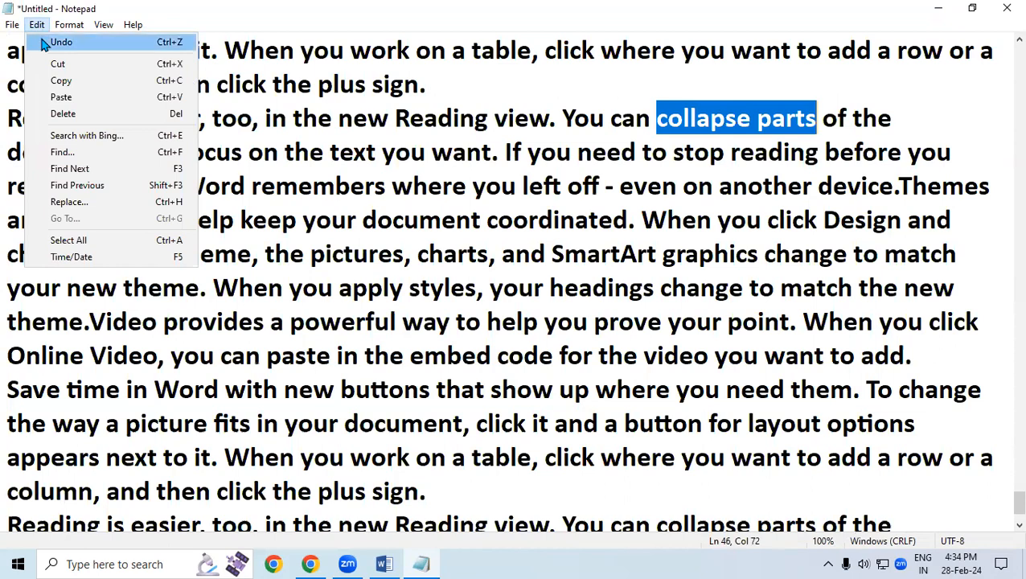
left_click(88, 136)
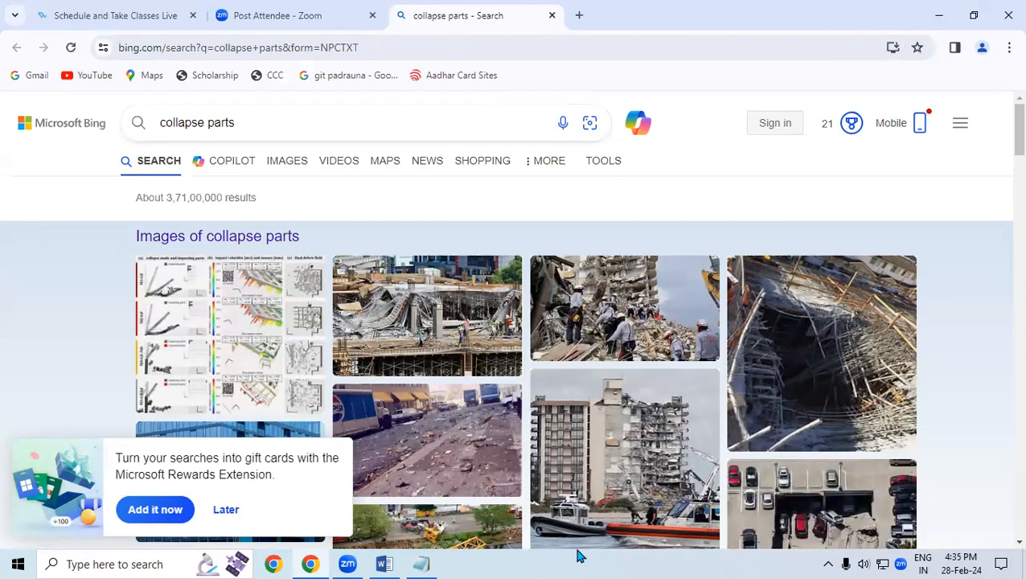
left_click(421, 564)
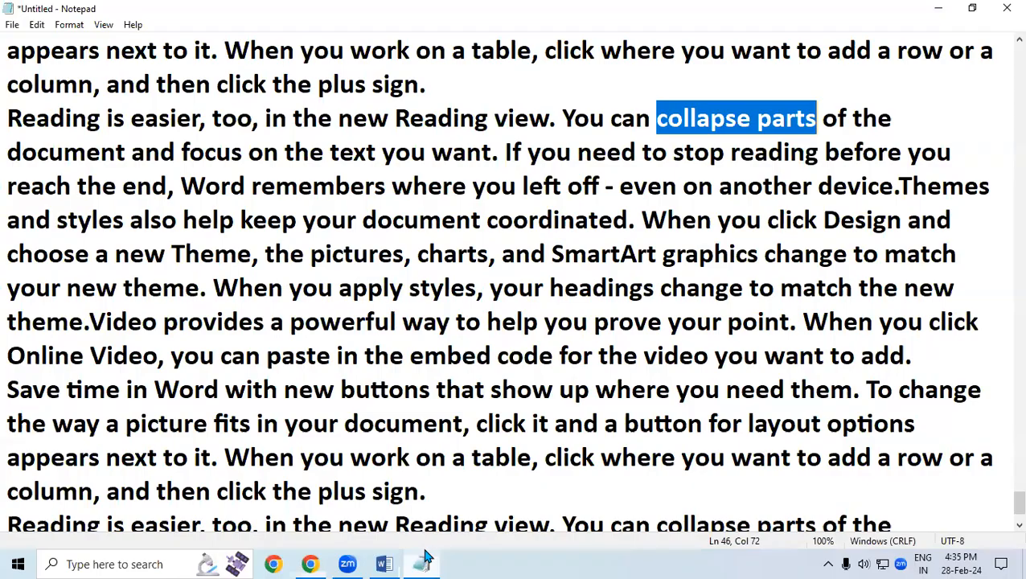
left_click(562, 344)
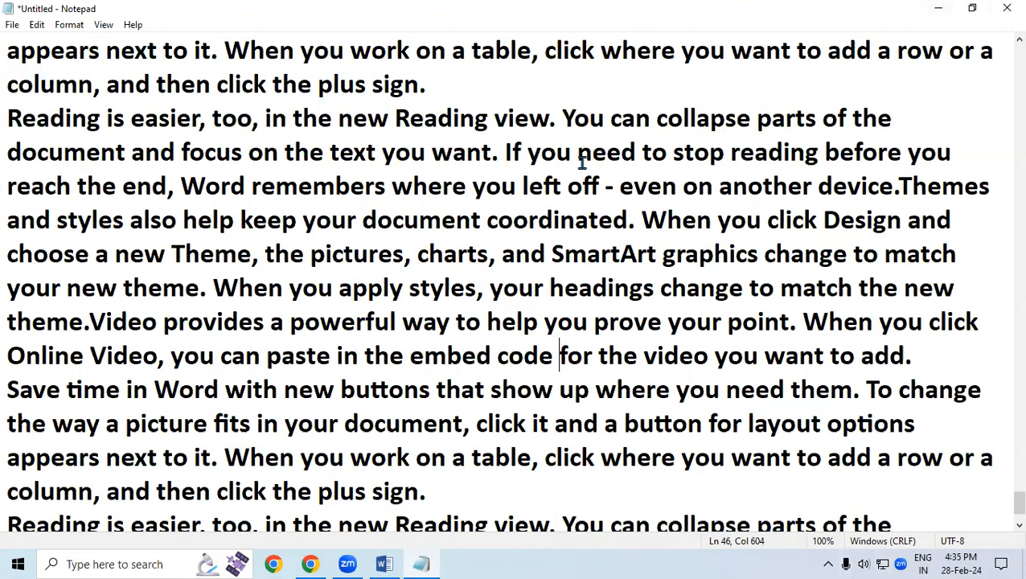
Look up the word "coordinated" from the text on Bing, close both search result pages and return to Notepad
left_click_drag(486, 217, 616, 204)
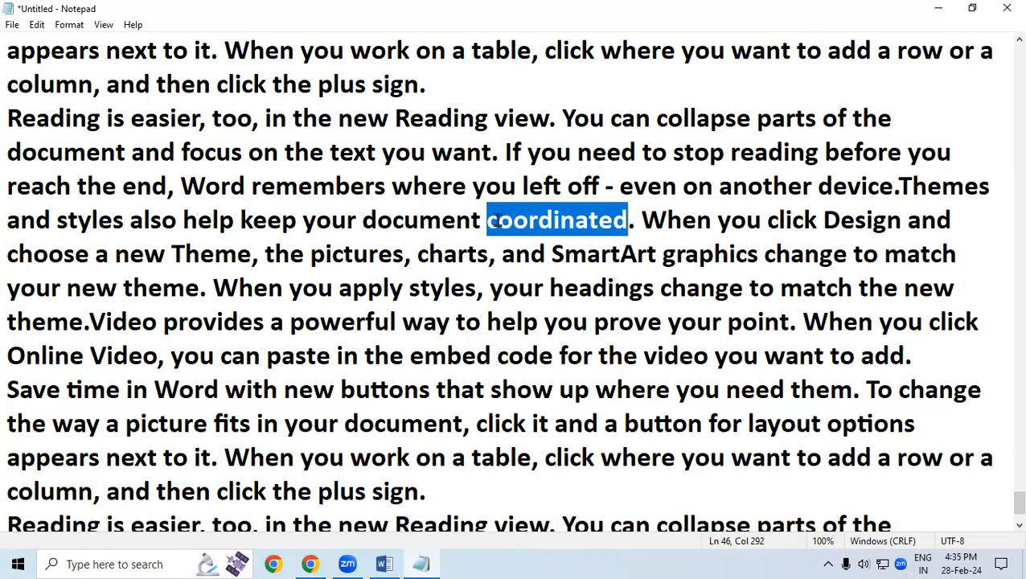
left_click(35, 25)
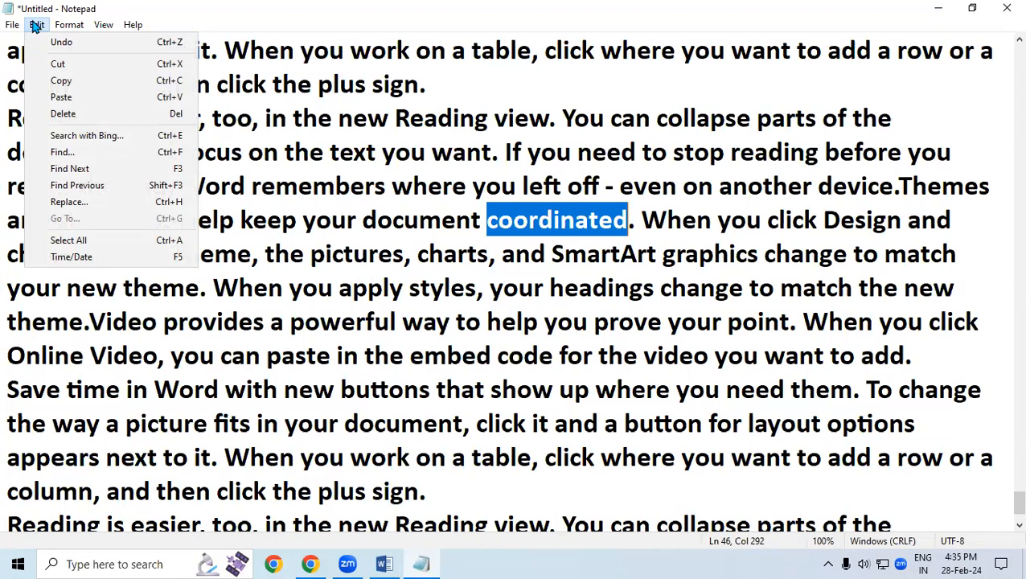
left_click(98, 136)
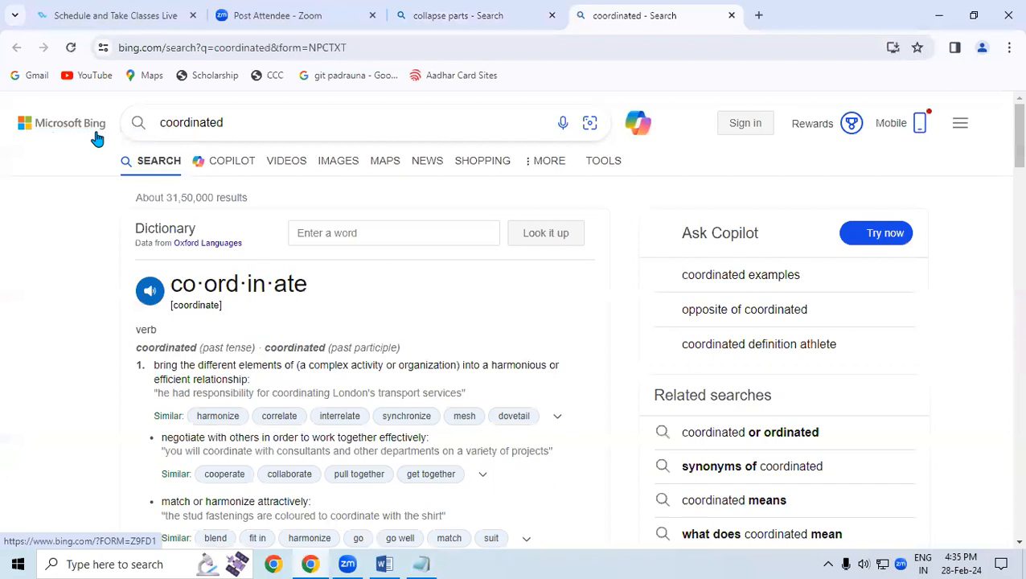
scroll(270, 424, "down", 2)
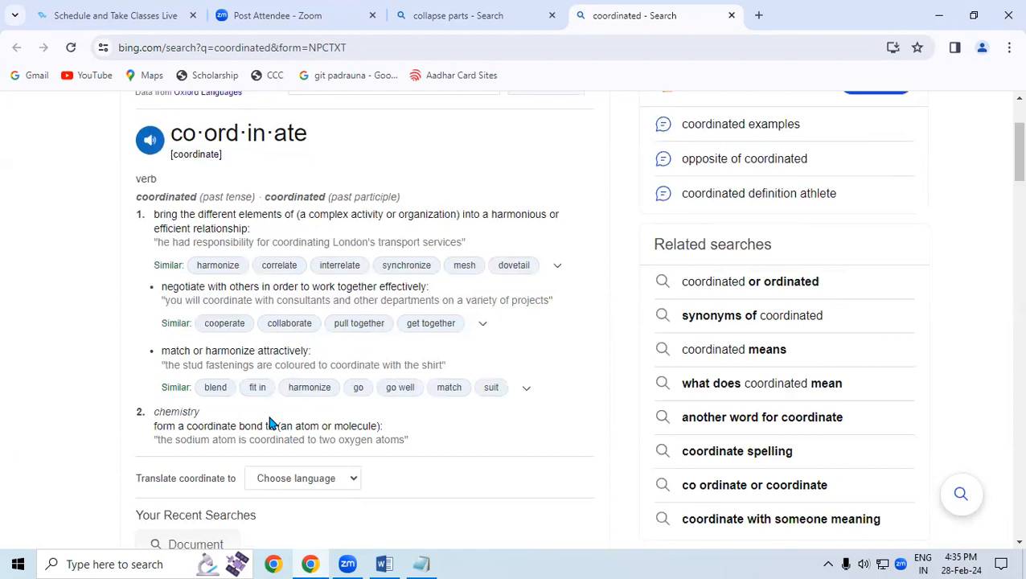
left_click(731, 15)
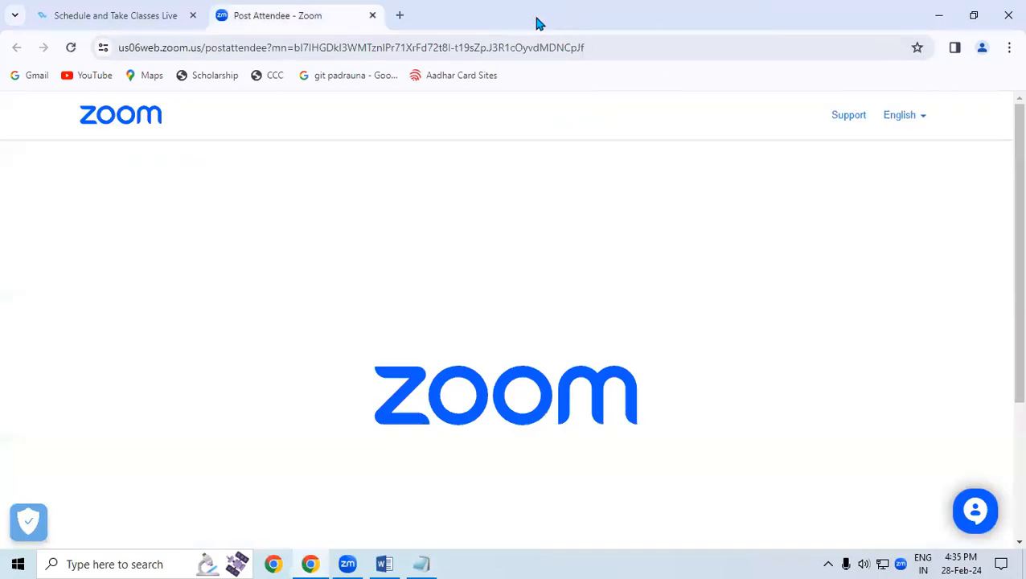
left_click(551, 16)
left_click(422, 564)
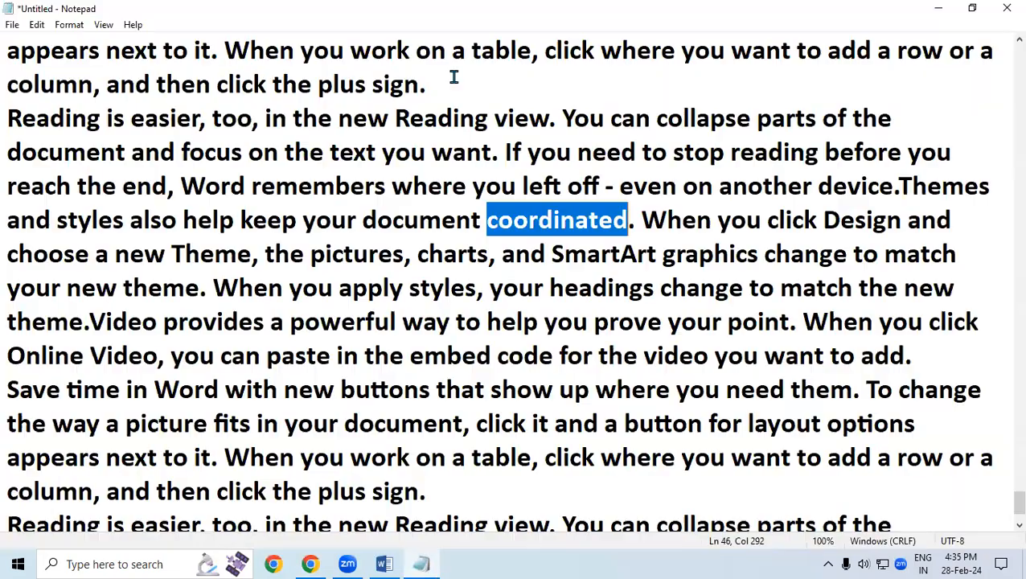
Add the text "SARKARI RESULT" after "click the plus sign." above the Reading view paragraph
left_click(454, 77)
type("SARKRI RESU")
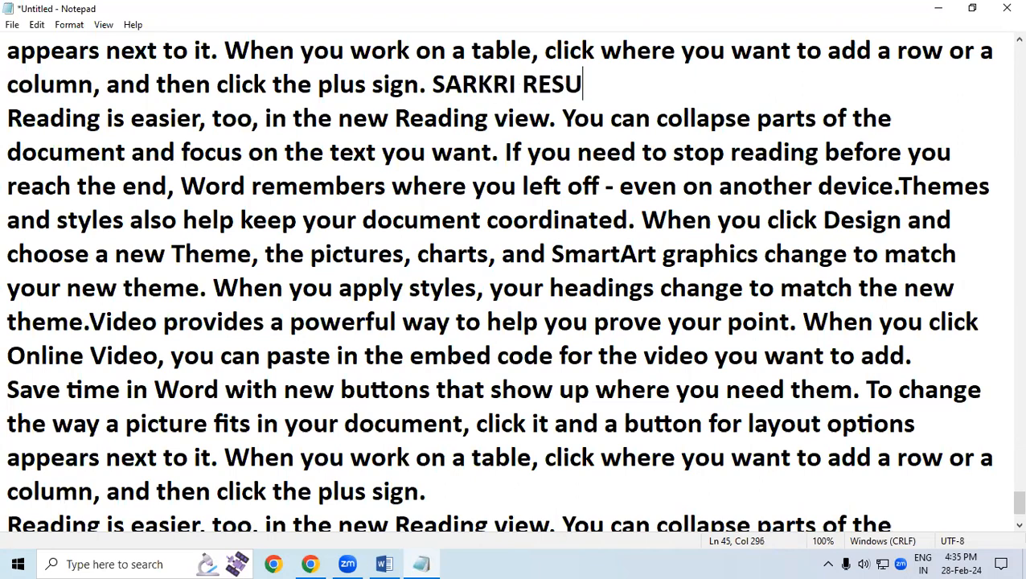
type("LT")
left_click(492, 82)
type("A")
Search Bing for the "SARKARI RESULT" text, open the official Sarkariresult site from the results and return to Notepad
left_click_drag(633, 88, 431, 85)
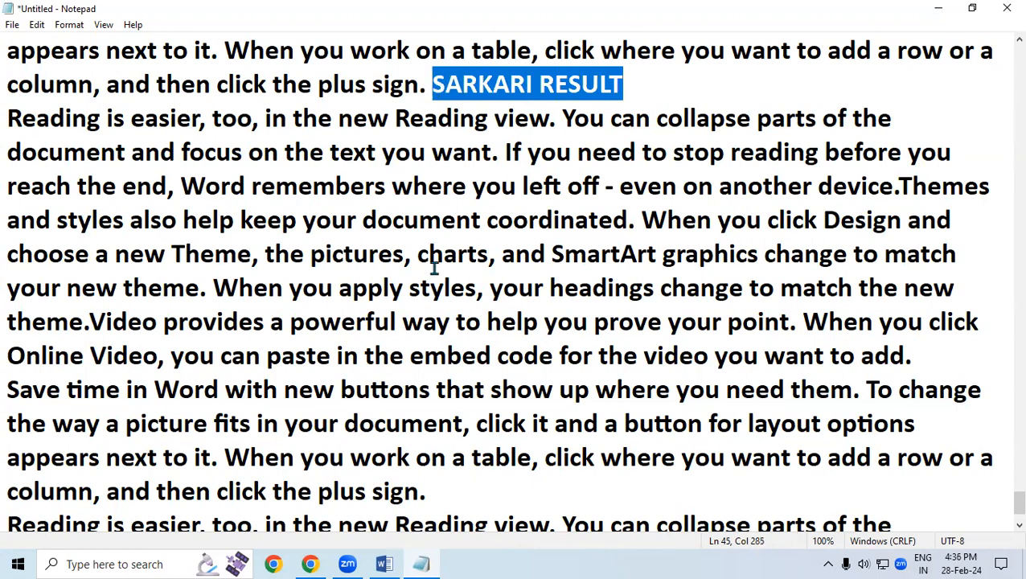
key("ctrl+e")
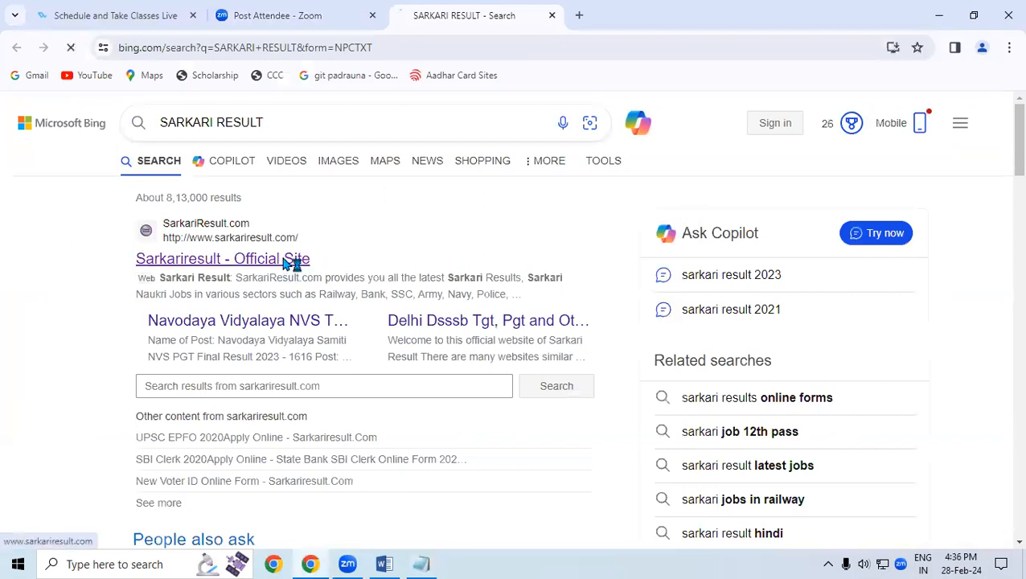
left_click(285, 261)
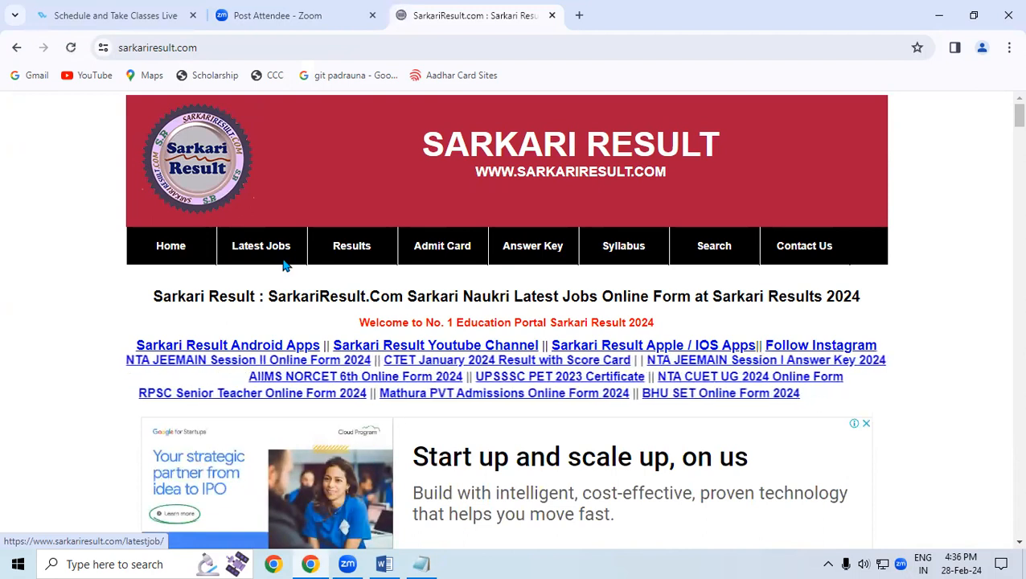
left_click(422, 563)
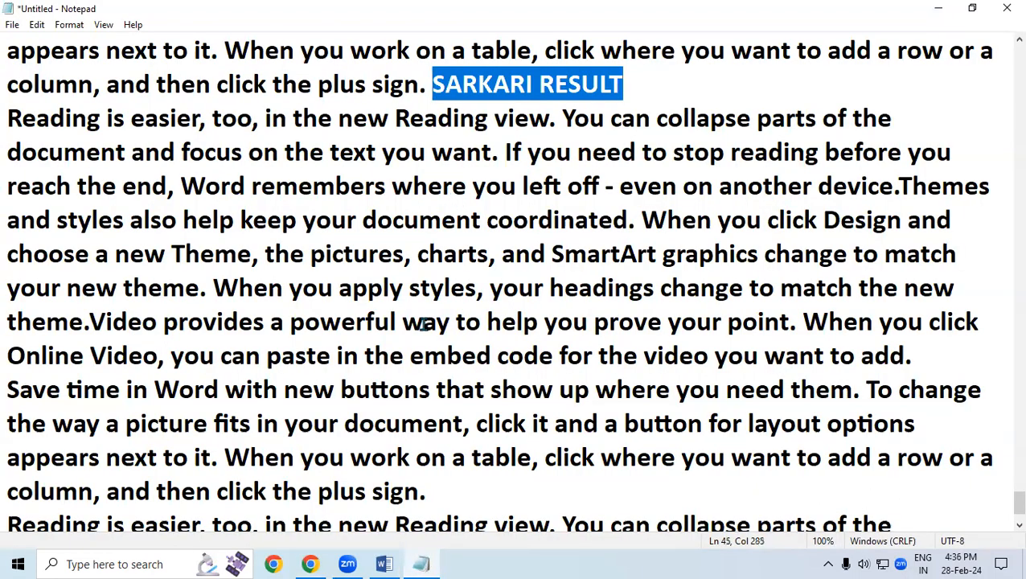
left_click(421, 321)
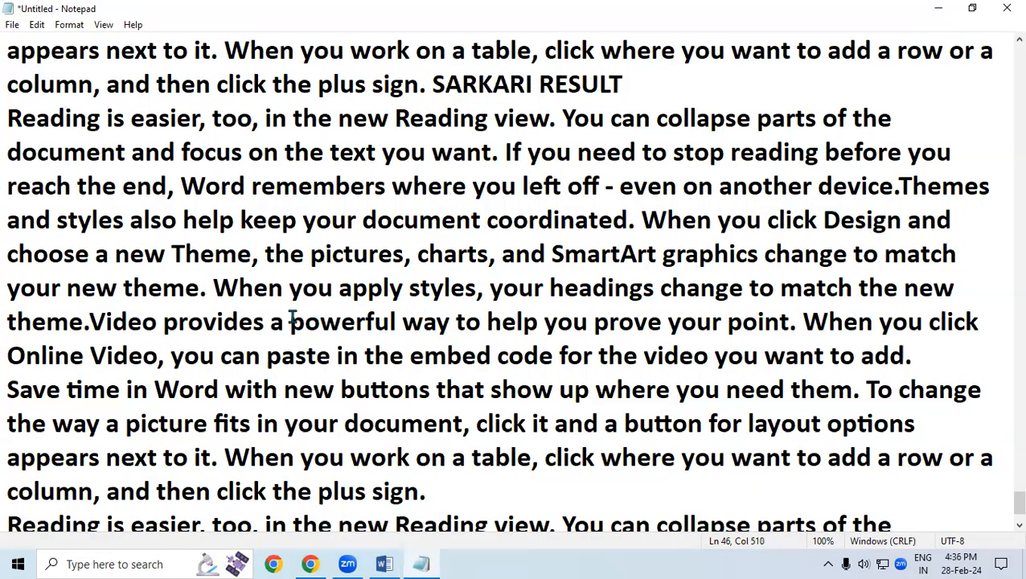
Search Bing for the word "powerful" from the text, browse the results, close the results page and return to Notepad
double_click(393, 322)
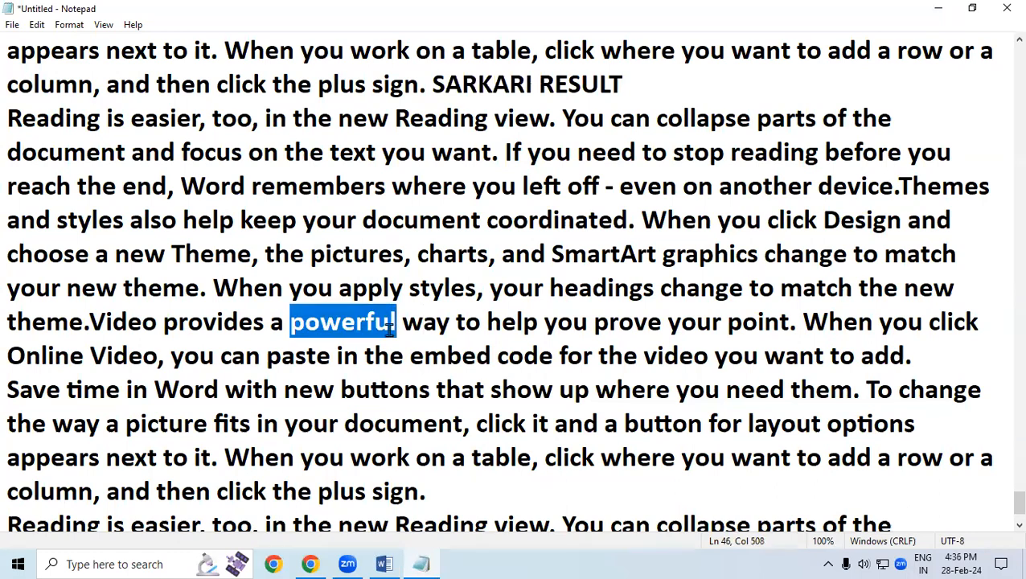
left_click(37, 25)
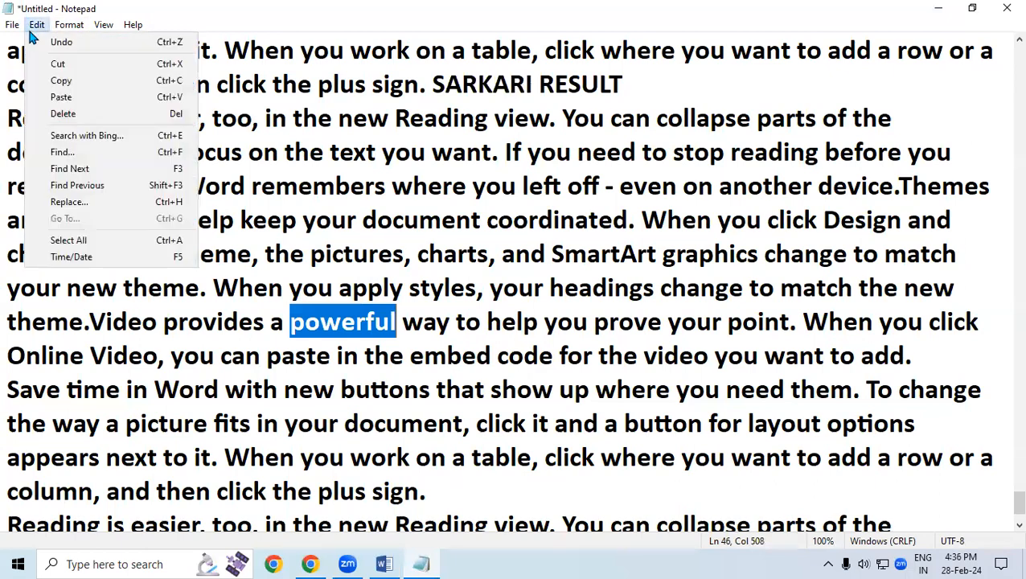
left_click(101, 137)
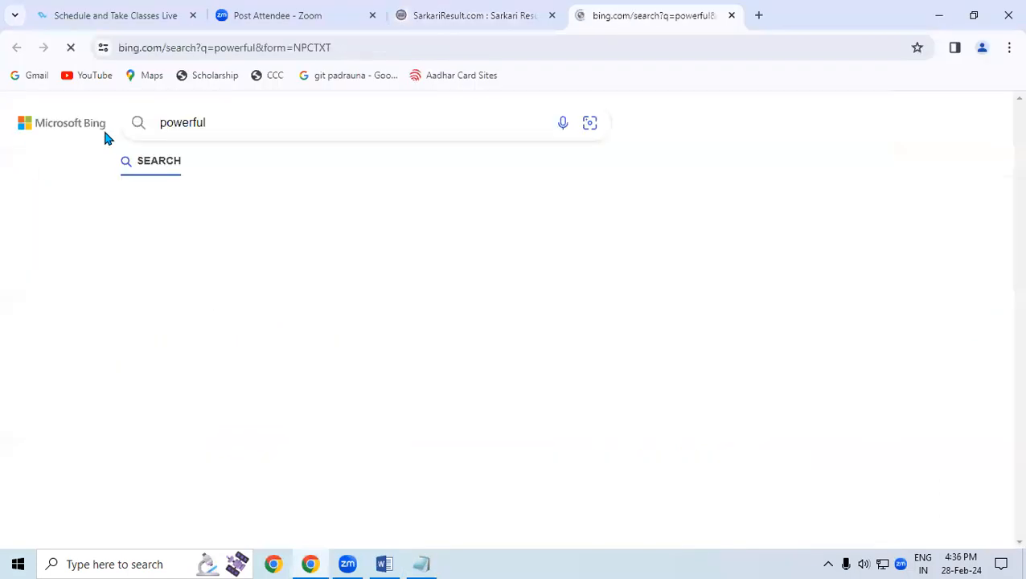
scroll(339, 366, "down", 2)
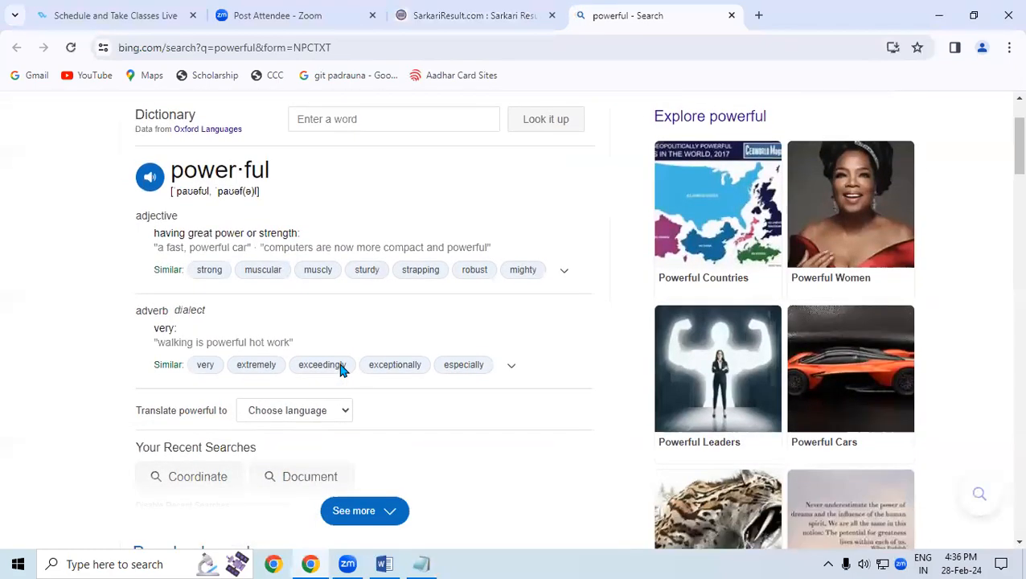
scroll(339, 368, "down", 1)
scroll(339, 368, "up", 1)
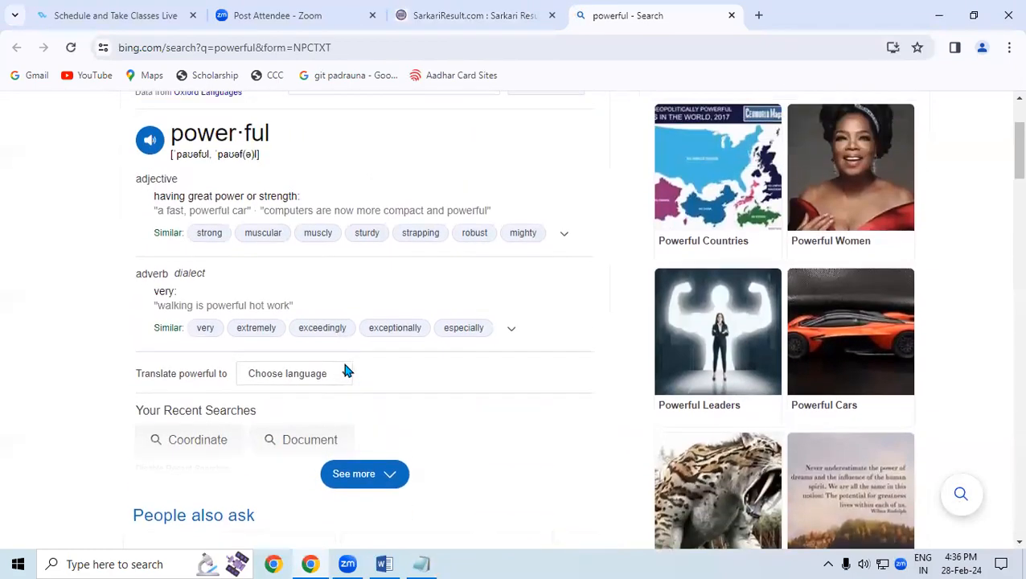
left_click_drag(1002, 160, 962, 277)
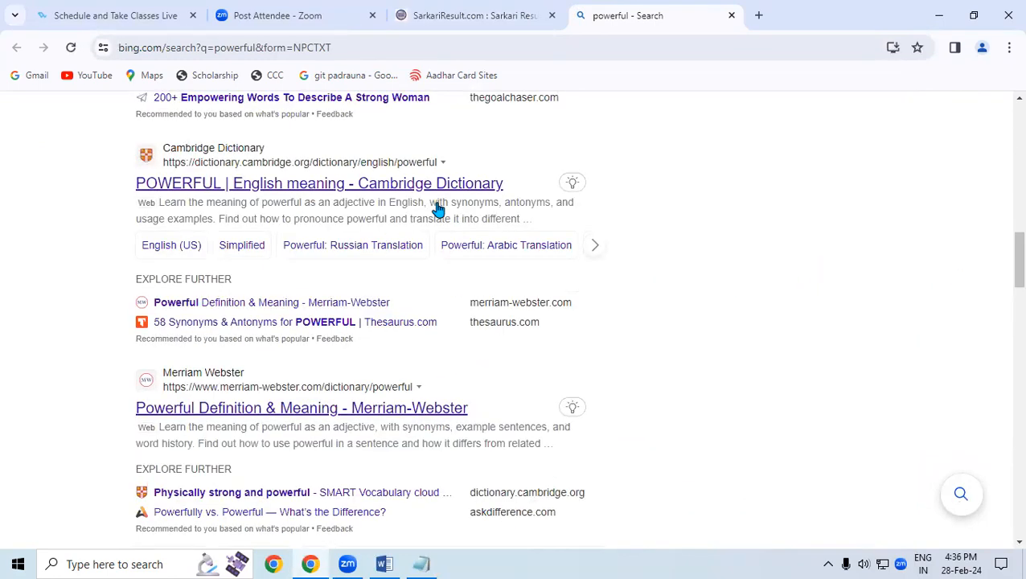
left_click(732, 16)
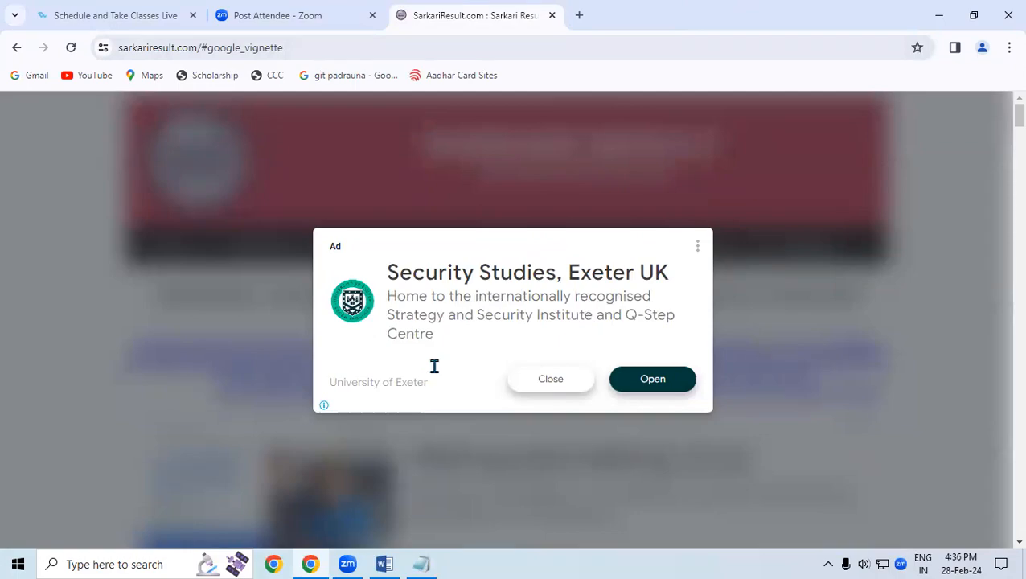
key("alt+Tab")
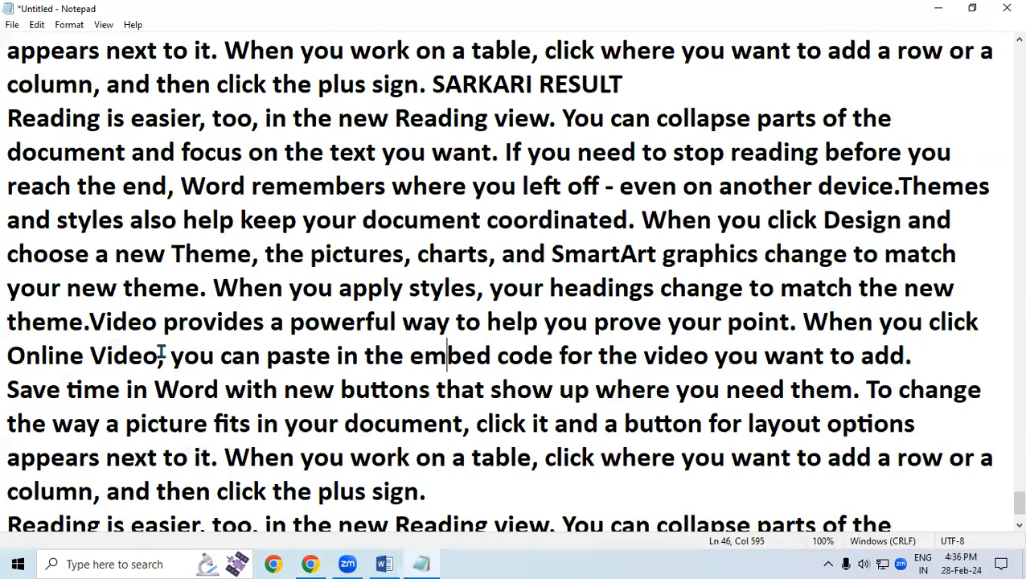
Find "YOU" in the document searching downward, and go through its occurrences one after another
left_click(37, 25)
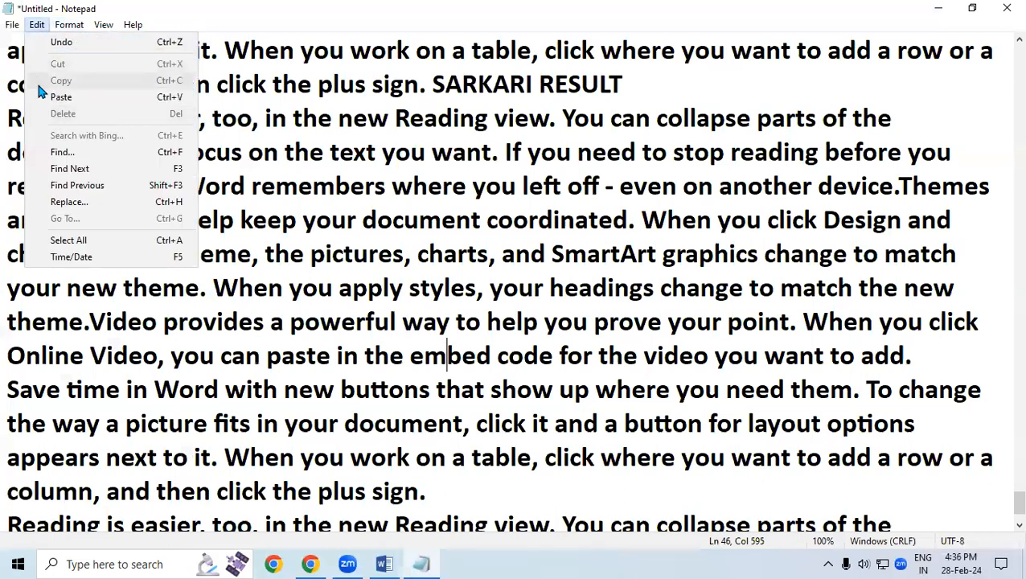
left_click(274, 205)
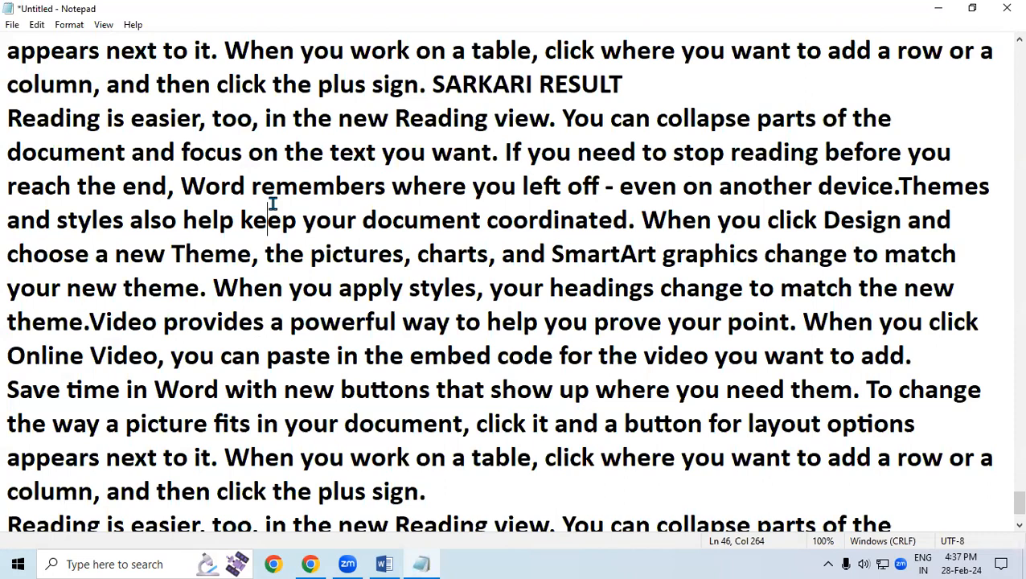
key("ctrl+f")
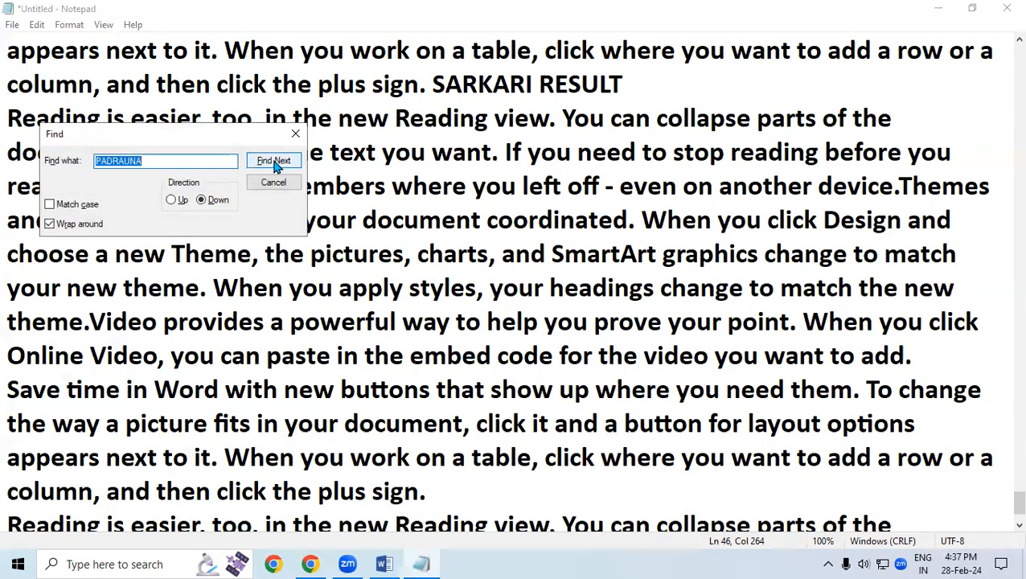
type("YOU")
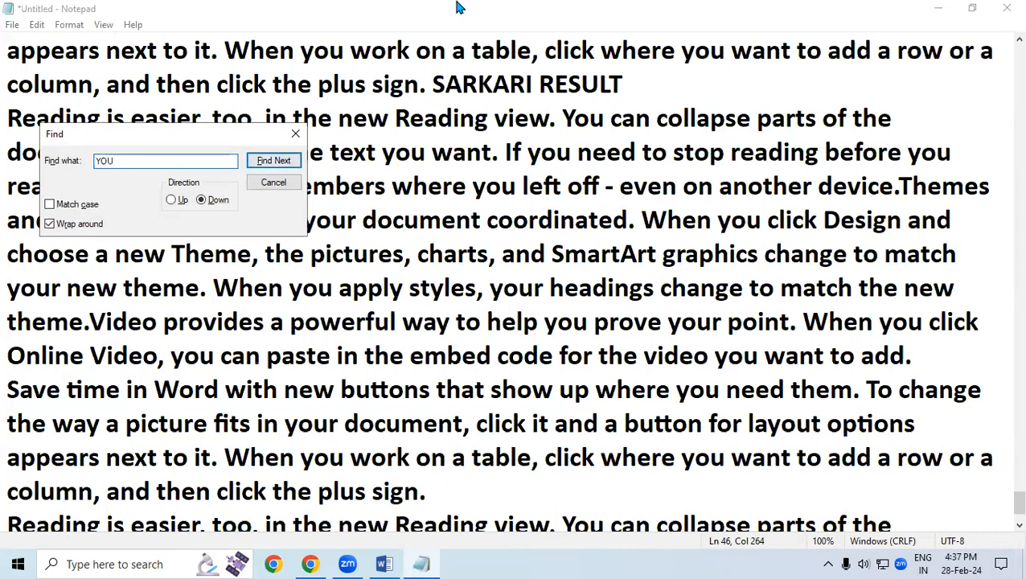
left_click(273, 161)
left_click(273, 161)
left_click(273, 161)
left_click(274, 161)
left_click(273, 161)
left_click(273, 161)
left_click(273, 161)
left_click(294, 163)
left_click(294, 163)
left_click(295, 163)
left_click(295, 163)
left_click(294, 163)
left_click(295, 164)
left_click(294, 163)
left_click(294, 164)
left_click(294, 163)
left_click(294, 163)
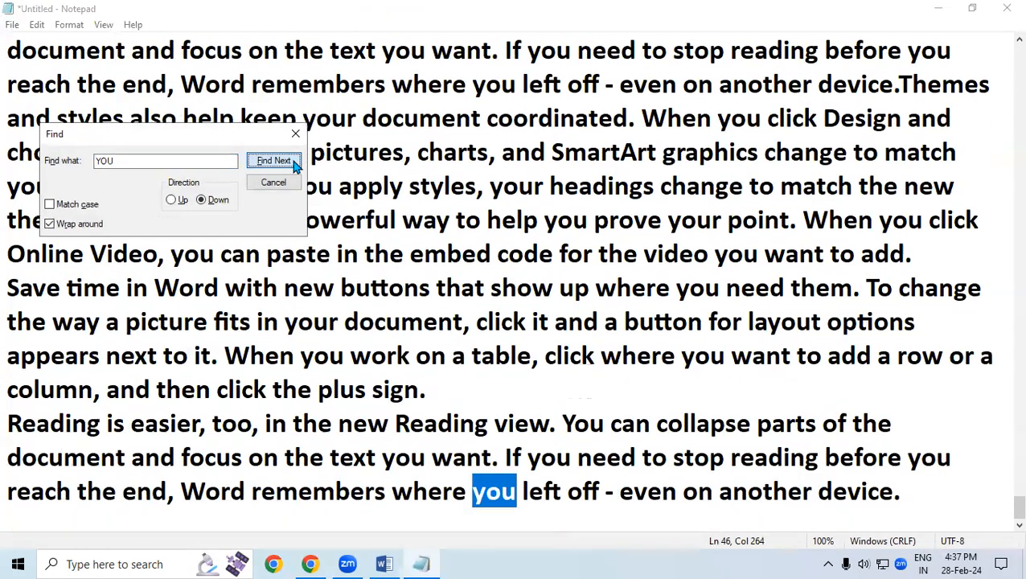
left_click(294, 164)
left_click(294, 163)
left_click(295, 163)
left_click(294, 164)
left_click(294, 164)
left_click(294, 163)
left_click(294, 163)
left_click(294, 163)
left_click(295, 163)
left_click(295, 164)
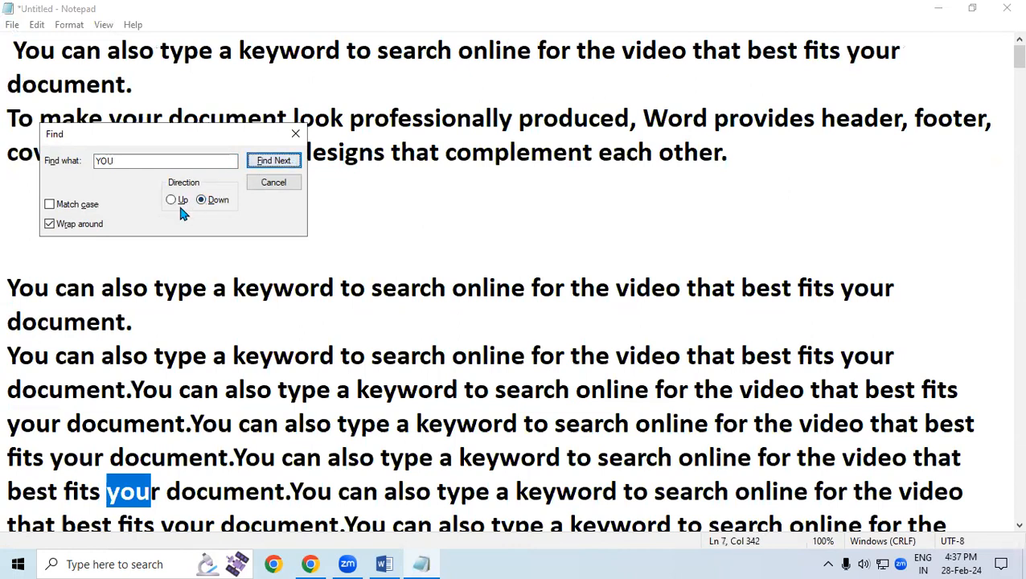
Reverse the search direction to Up, go back through the occurrences of "YOU", and close the Find dialog
left_click(181, 200)
left_click(274, 163)
left_click(274, 163)
left_click(275, 163)
left_click(275, 163)
left_click(275, 164)
left_click(275, 164)
left_click(275, 164)
left_click(275, 163)
left_click(275, 163)
left_click(275, 164)
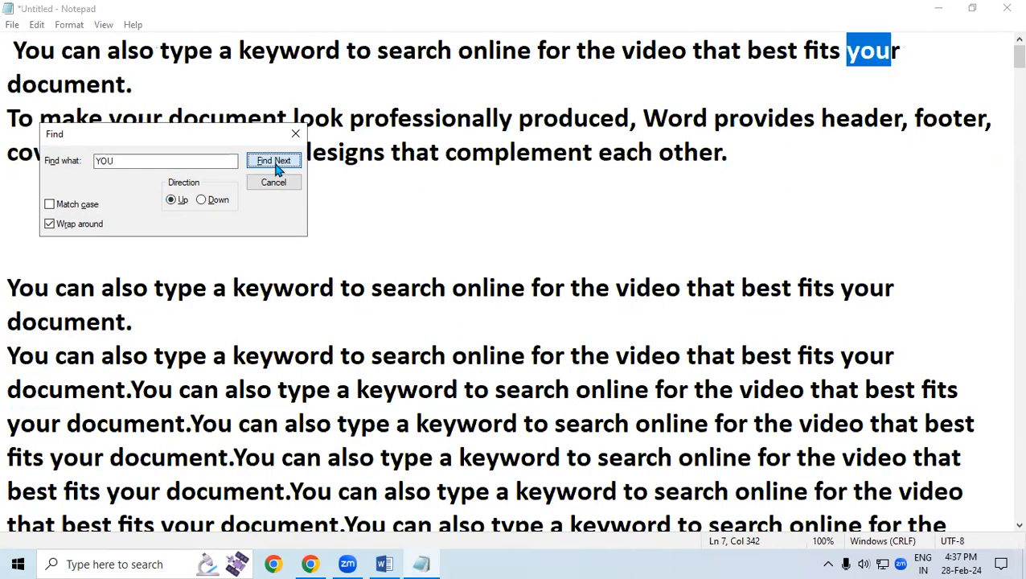
left_click(275, 163)
left_click(275, 163)
left_click(275, 163)
left_click(275, 163)
left_click(275, 163)
left_click(275, 163)
left_click(275, 163)
left_click(275, 163)
left_click(275, 163)
left_click(275, 163)
left_click(275, 163)
left_click(275, 164)
left_click(275, 163)
left_click(275, 163)
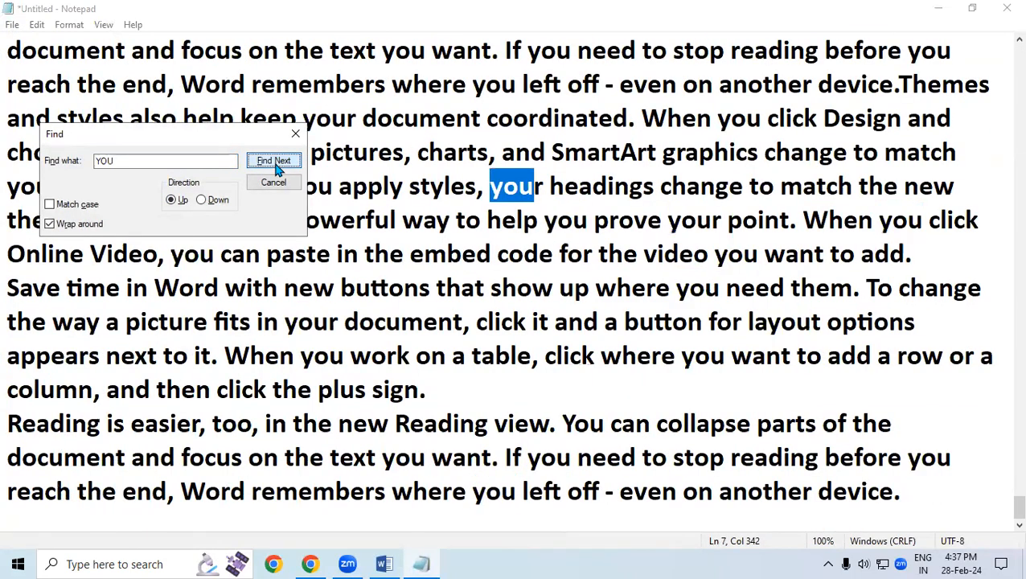
left_click(295, 133)
Repeat Find Next for "YOU" without the Find dialog, continuing past the document's end to the opening paragraphs
left_click(37, 25)
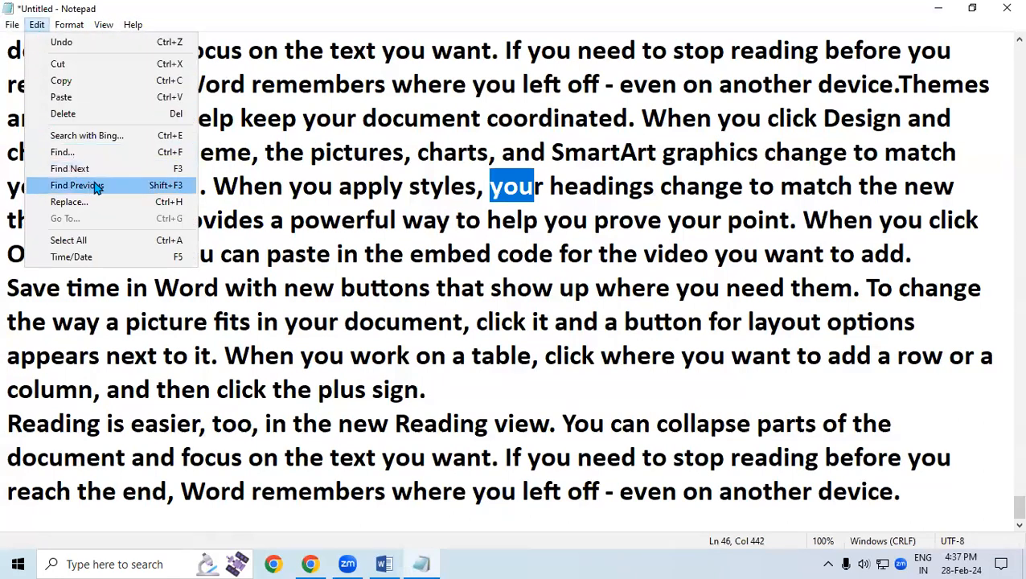
left_click(374, 213)
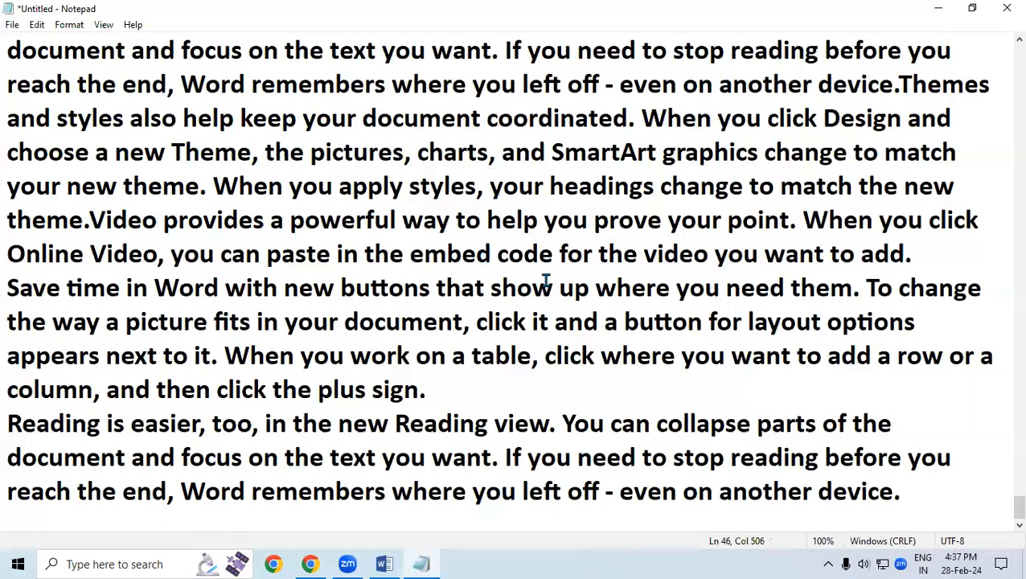
key("F3")
key("F3")
key("F3")
key("F3")
key("F3")
key("F3")
key("F3")
key("F3")
key("F3")
key("F3")
key("F3")
key("F3")
key("F3")
key("F3")
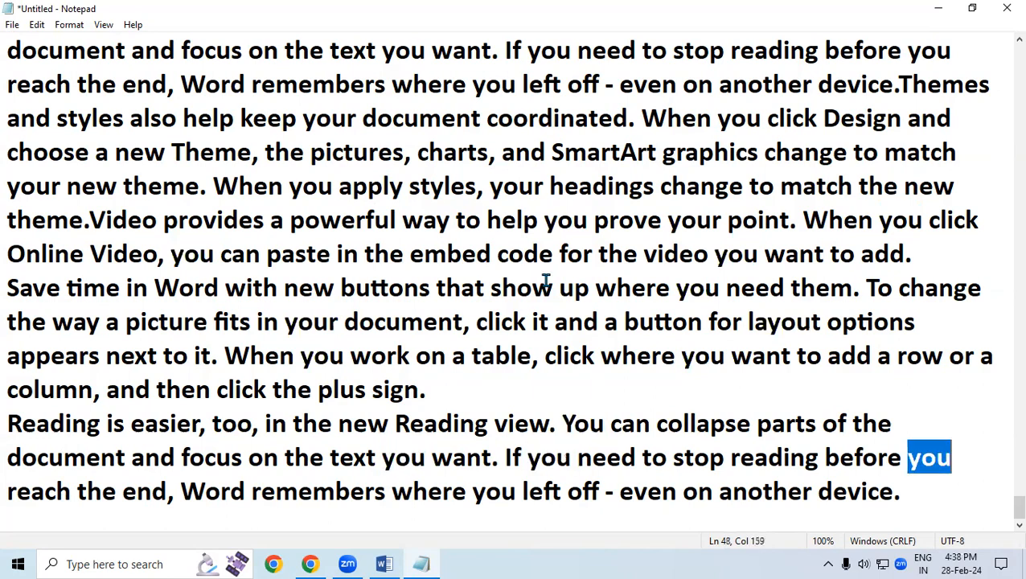
key("F3")
key("F3")
key("F3")
key("F3")
key("F3")
key("F3")
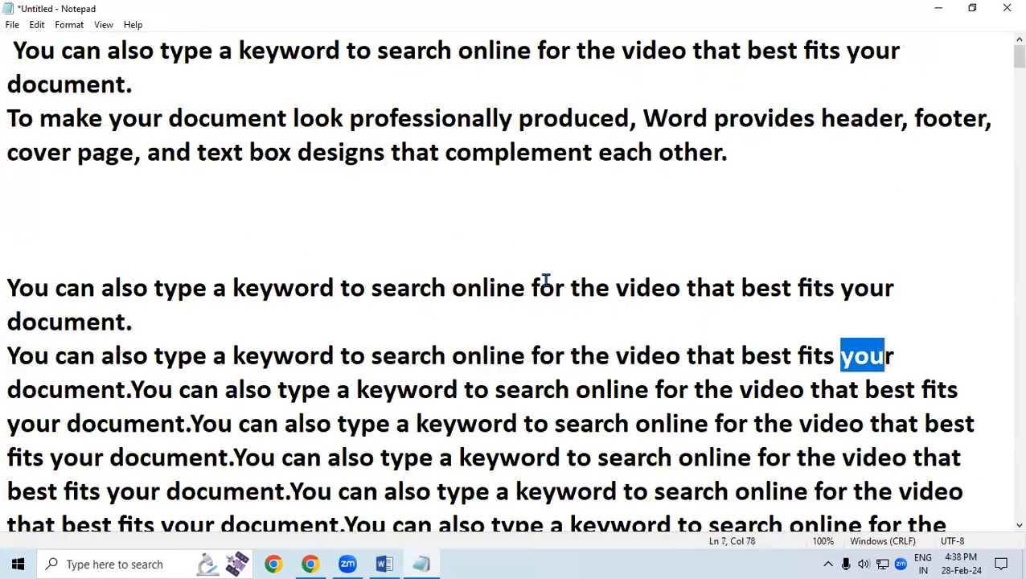
Repeat Find Previous for "YOU" from the opening paragraphs back to "your document" in the last Save time paragraph
key("shift+F3")
key("shift+F3")
key("shift+F3")
key("shift+F3")
key("shift+F3")
key("shift+F3")
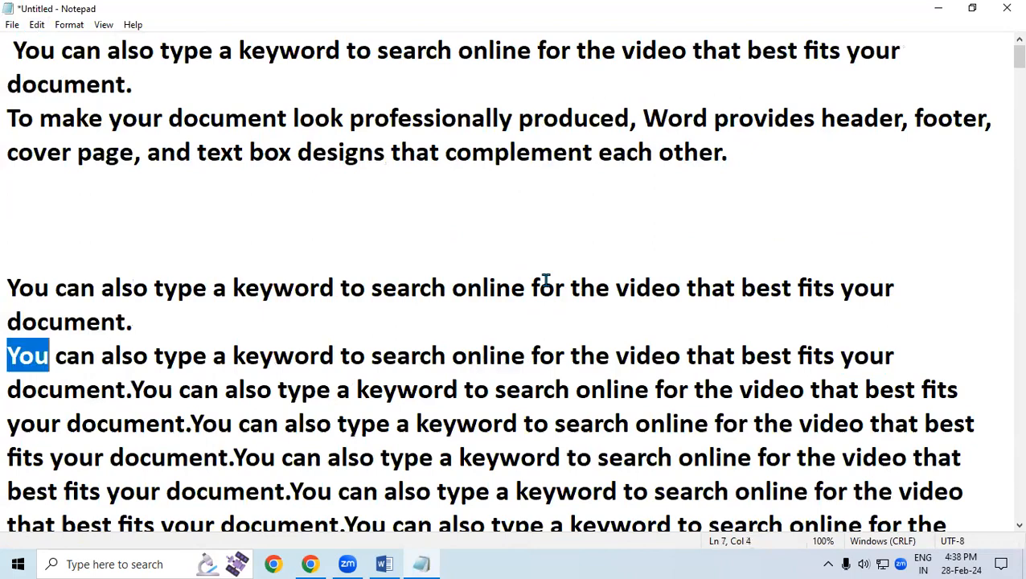
key("shift+F3")
key("shift+F3")
key("shift+F3")
key("shift+F3")
key("shift+F3")
key("shift+F3")
key("shift+F3")
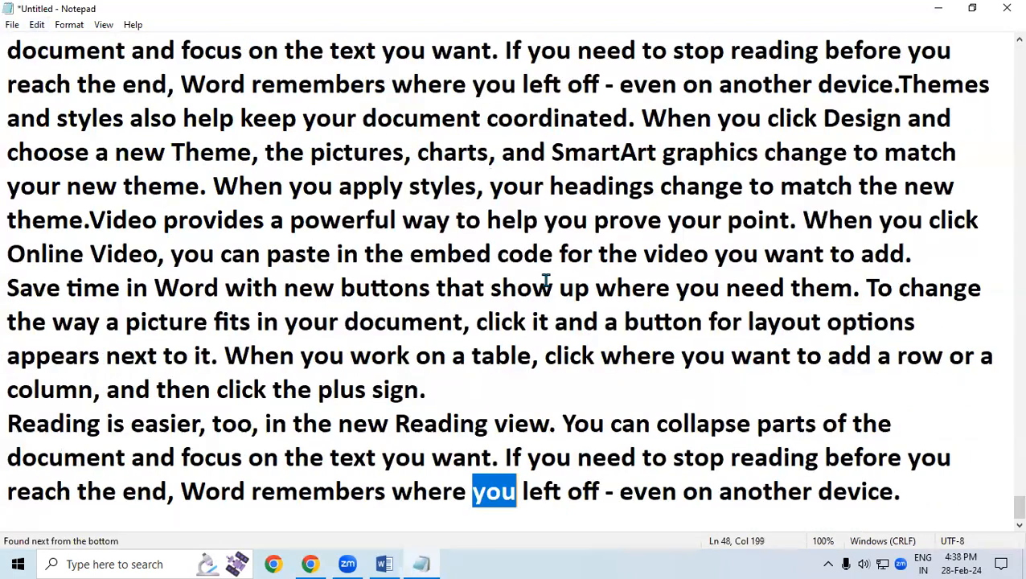
key("shift+F3")
key("shift+F3")
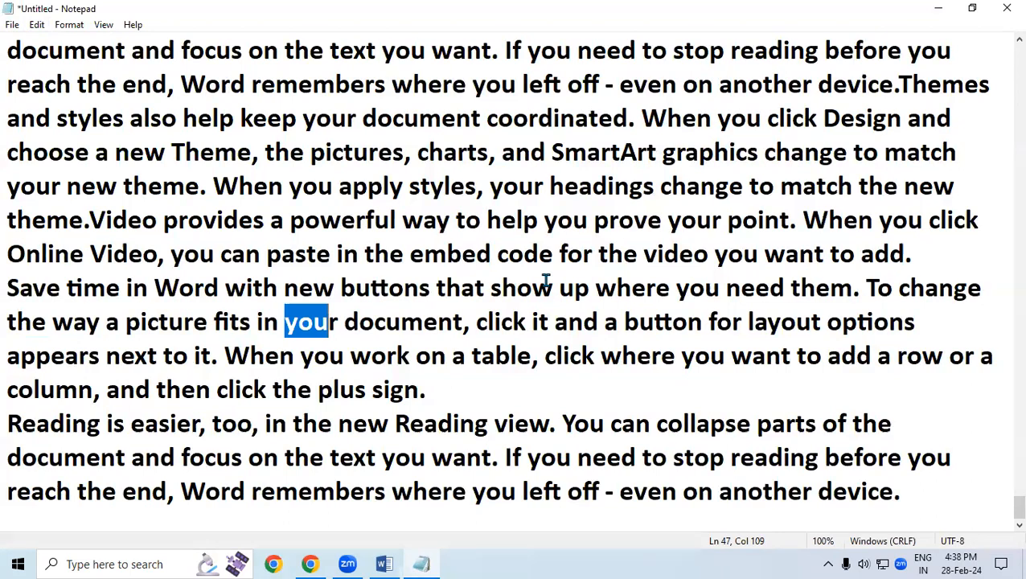
Replace every occurrence of "YOU" in the document with "PADRAUNA" and close the Replace dialog
left_click(38, 24)
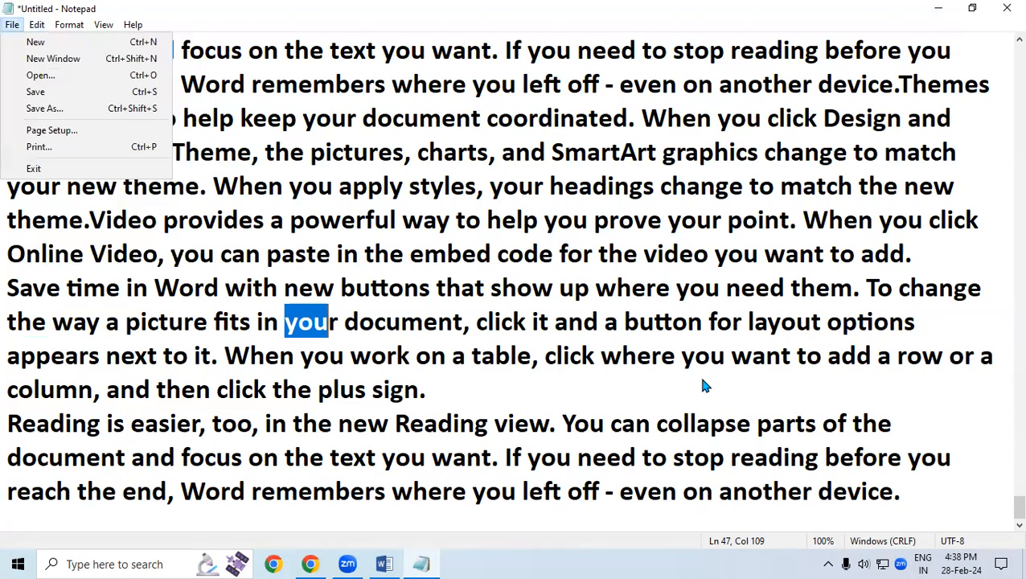
left_click(678, 354)
key("ctrl+h")
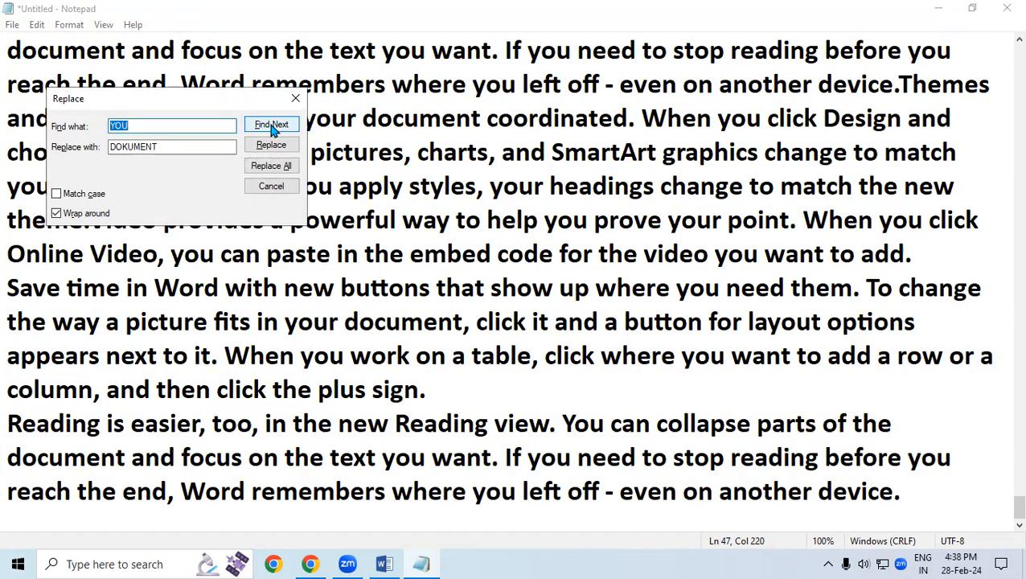
left_click(198, 142)
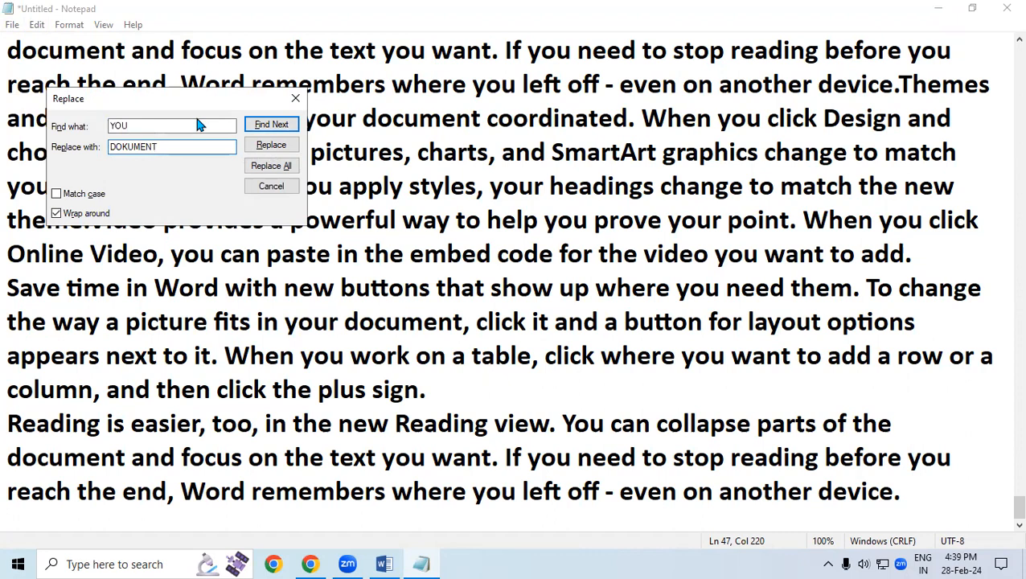
key("BackSpace")
key("BackSpace")
key("BackSpace")
key("BackSpace")
key("BackSpace")
key("BackSpace")
key("BackSpace")
key("BackSpace")
type("PADRAUNA")
left_click(273, 166)
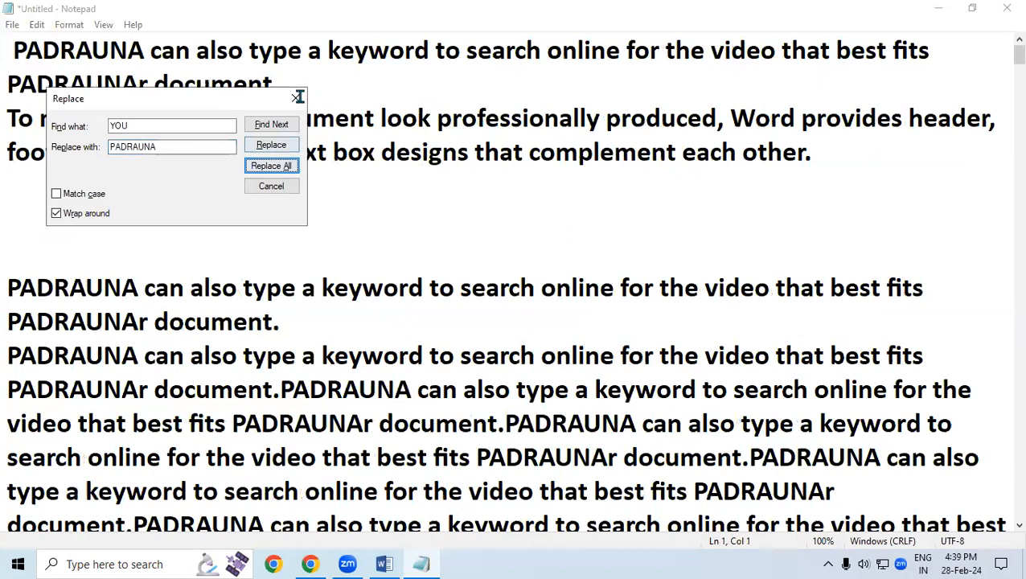
left_click(295, 98)
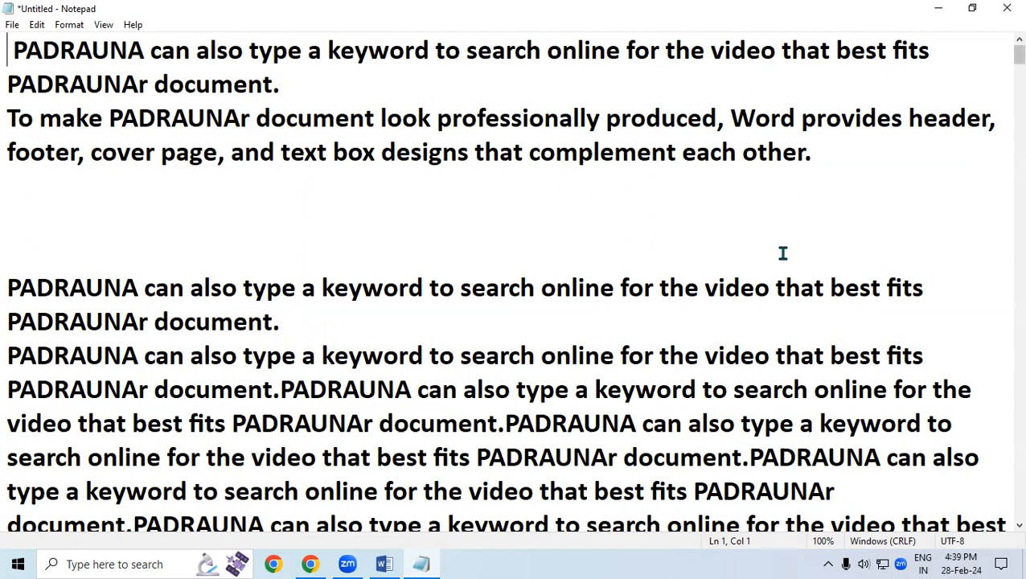
Remove the blank lines after "complement each other." so the following PADRAUNA sentence continues on the same line
left_click_drag(1014, 56, 1003, 272)
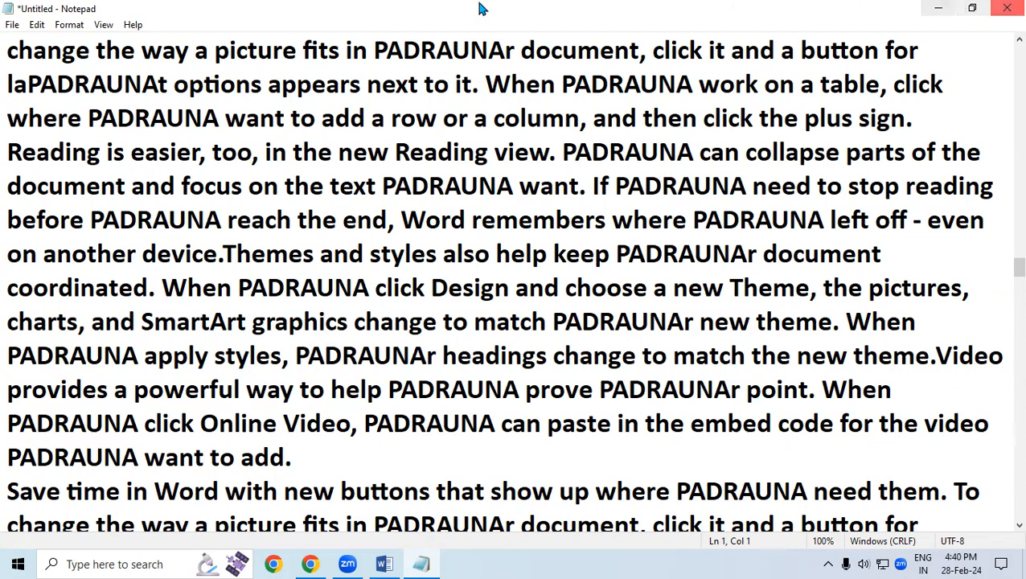
left_click(37, 27)
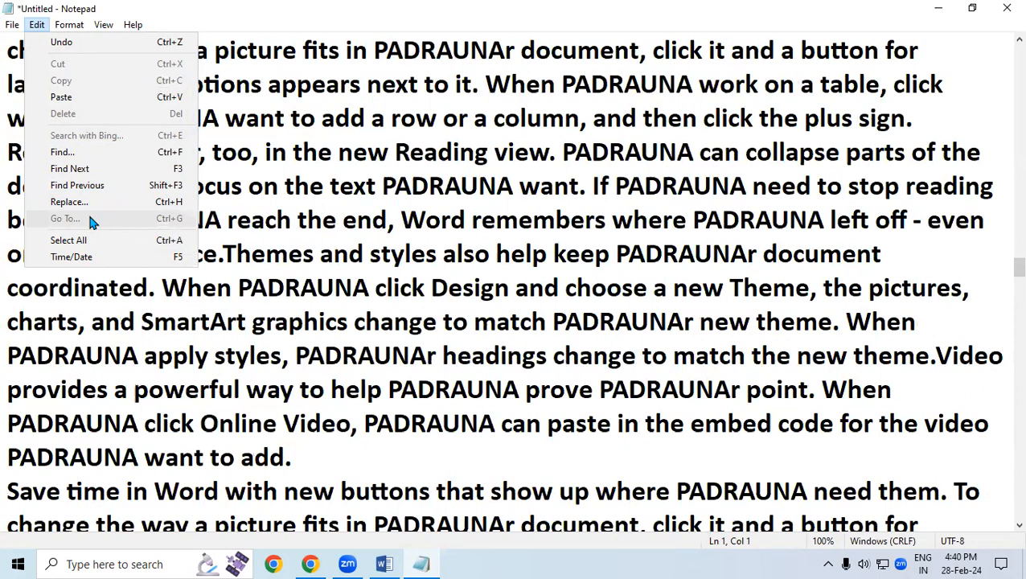
left_click(838, 48)
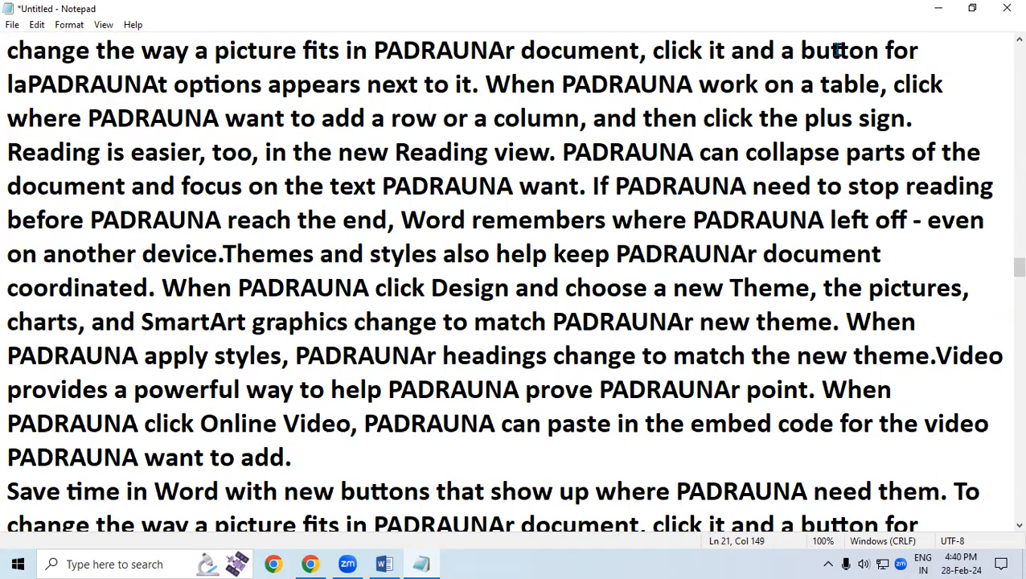
key("ctrl+Home")
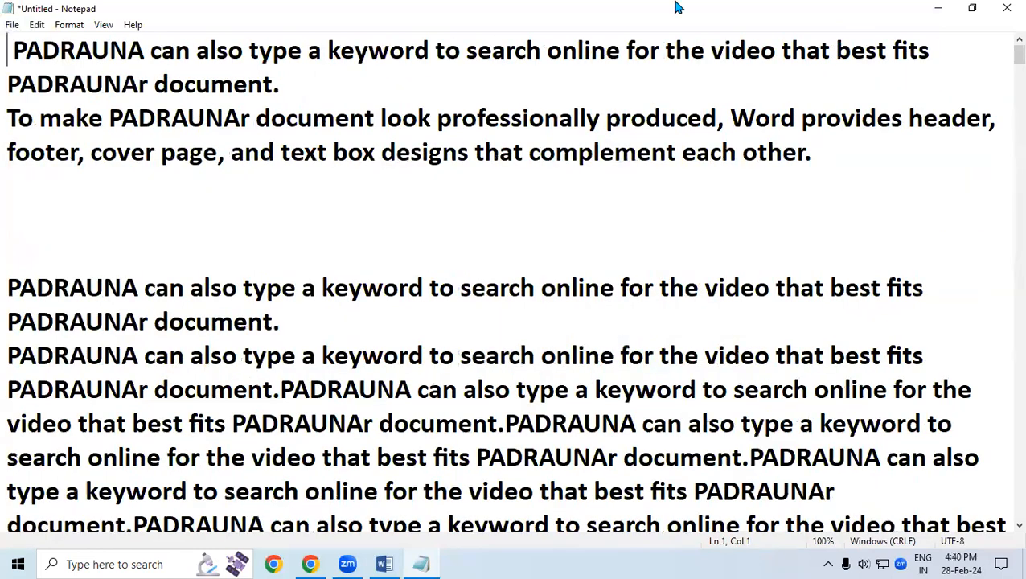
left_click(9, 286)
key("BackSpace")
key("BackSpace")
key("BackSpace")
key("BackSpace")
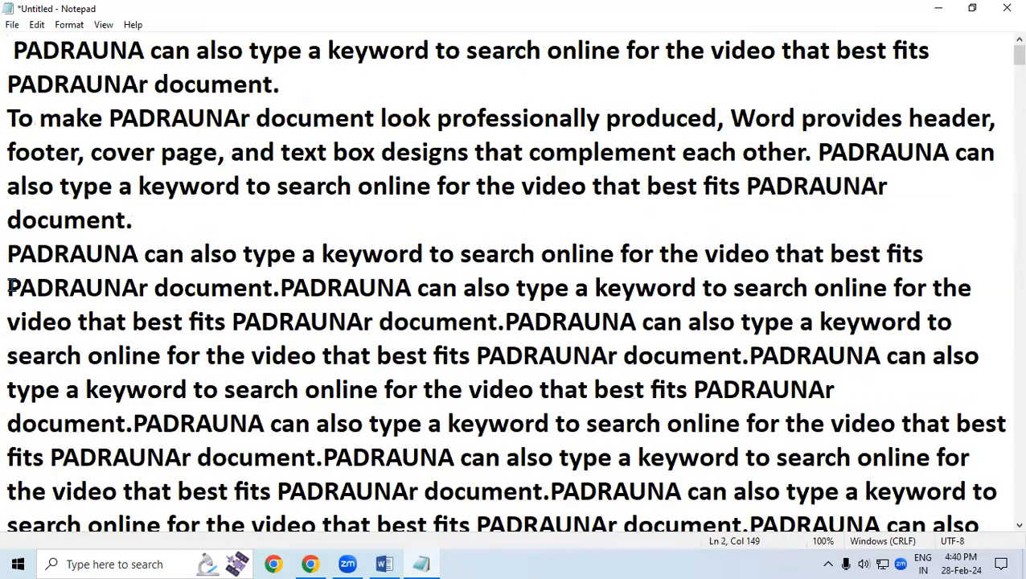
Replace all the text with "You can also type a keyword to search online for the video that best fits your document."
left_click(10, 49)
key("ctrl+a")
key("Delete")
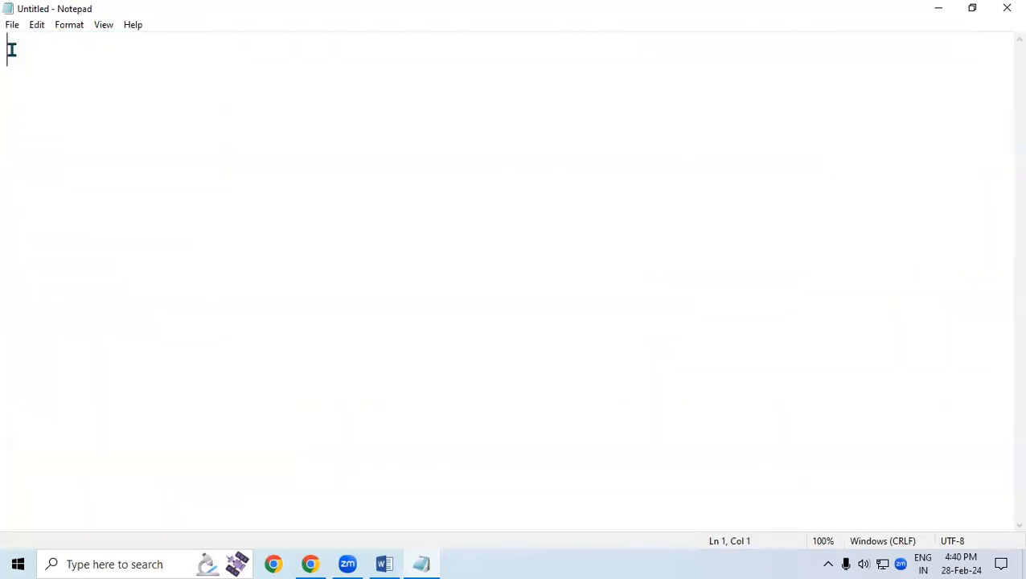
type("You can also type a keyword to search online for the video that best fits your document.")
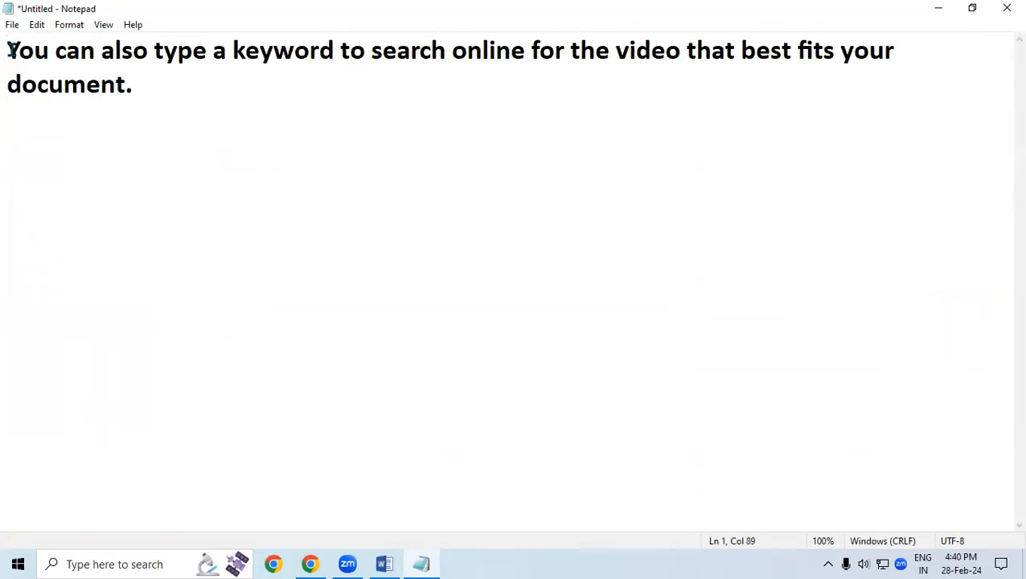
Clear the Notepad text, copy all paragraphs from the Word document, and paste them into Notepad
key("ctrl+a")
key("Delete")
left_click(384, 564)
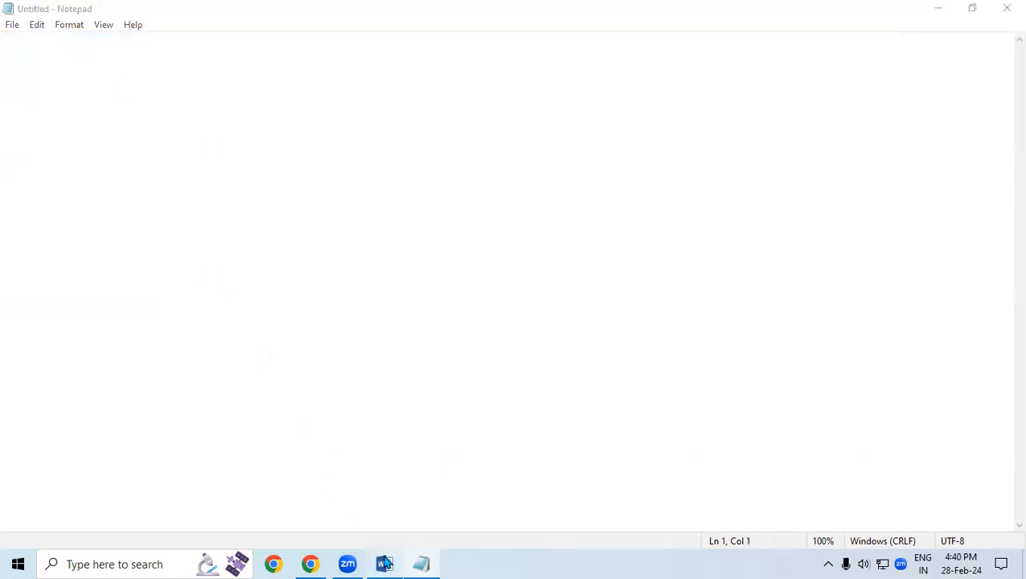
key("ctrl+a")
key("ctrl+c")
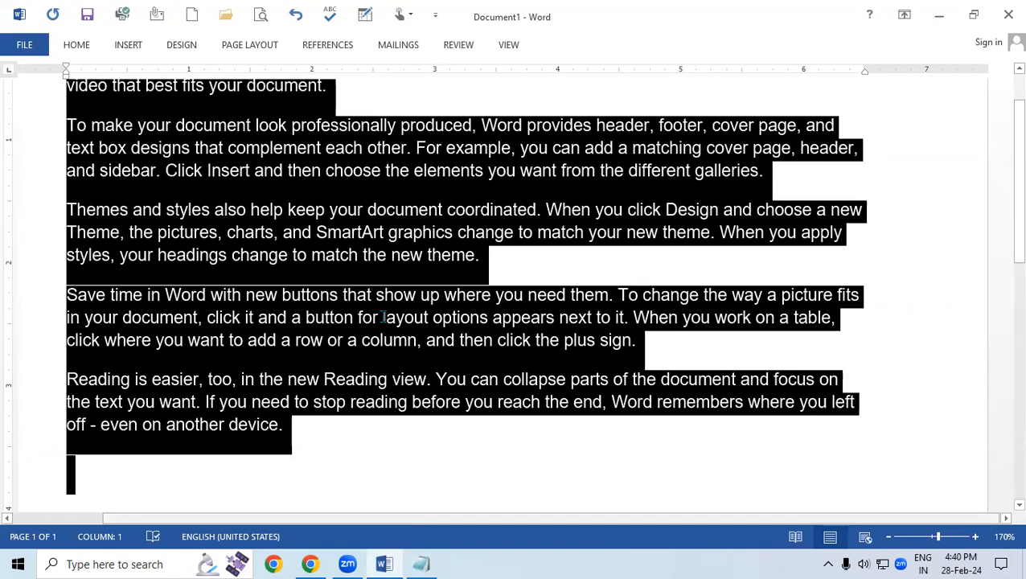
left_click(430, 564)
key("ctrl+v")
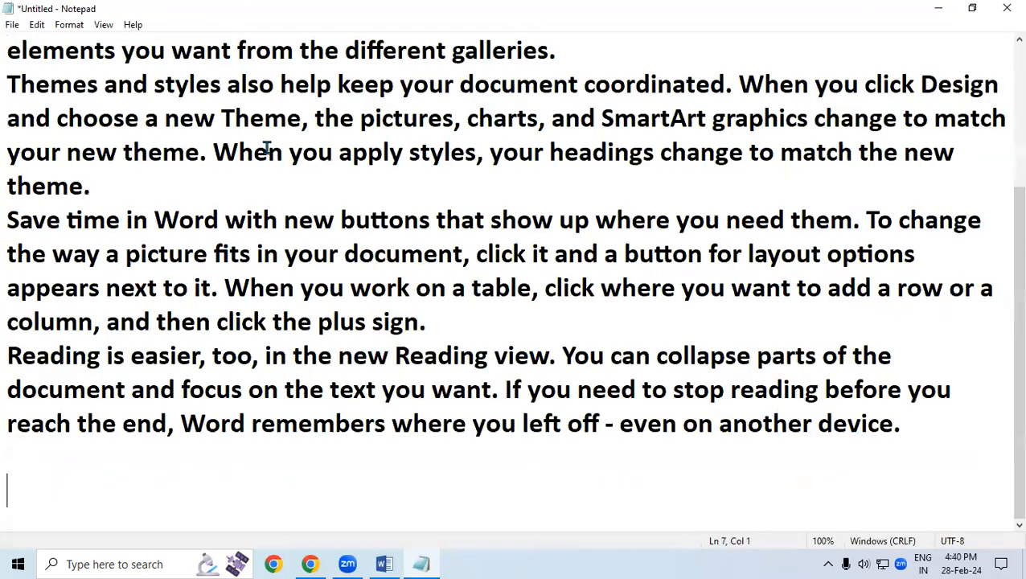
scroll(1002, 304, "up", 1)
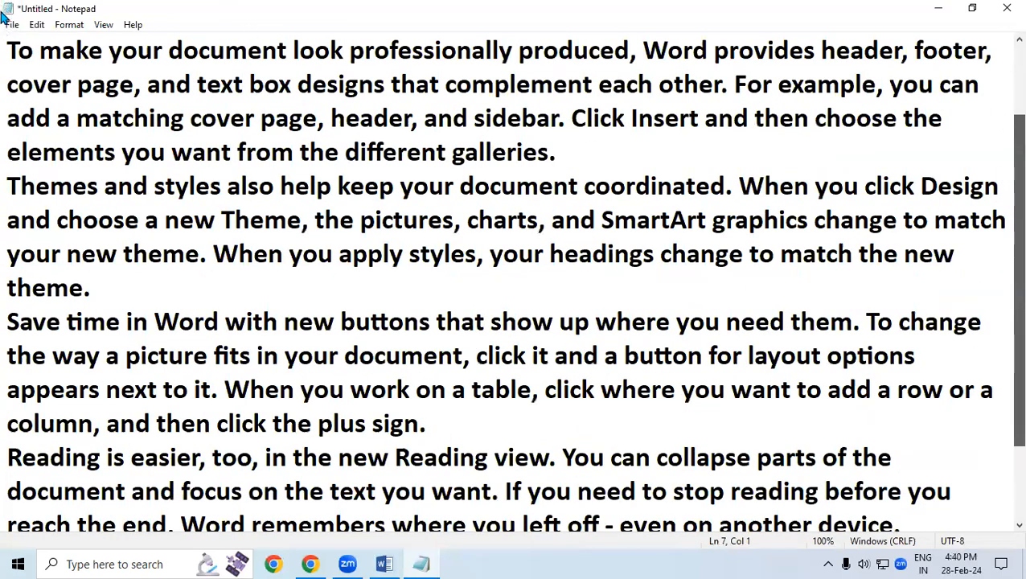
scroll(26, 45, "up", 1)
Turn off Word Wrap and inspect the unwrapped paragraphs along their full length
left_click(11, 51)
left_click(37, 25)
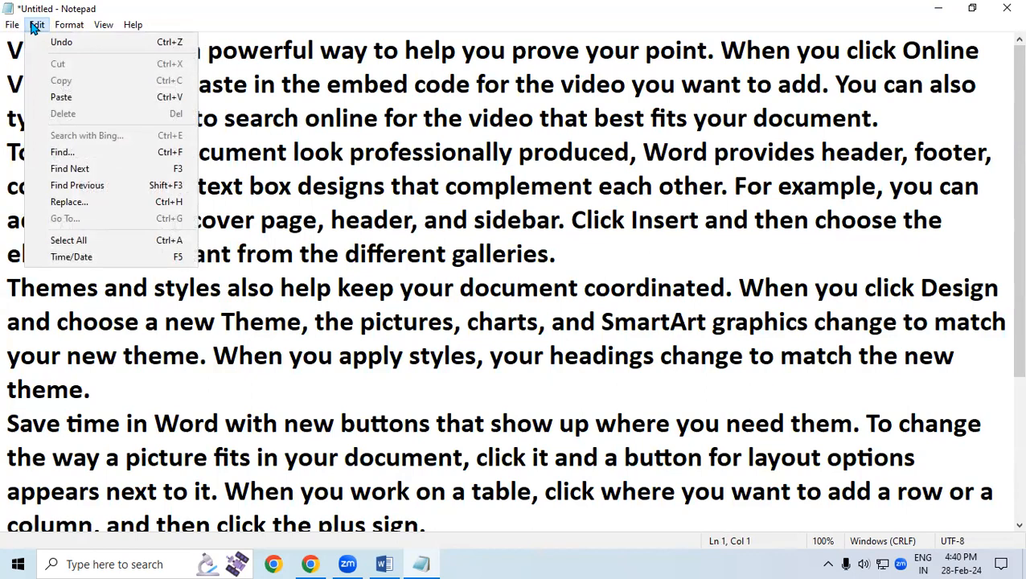
left_click(260, 166)
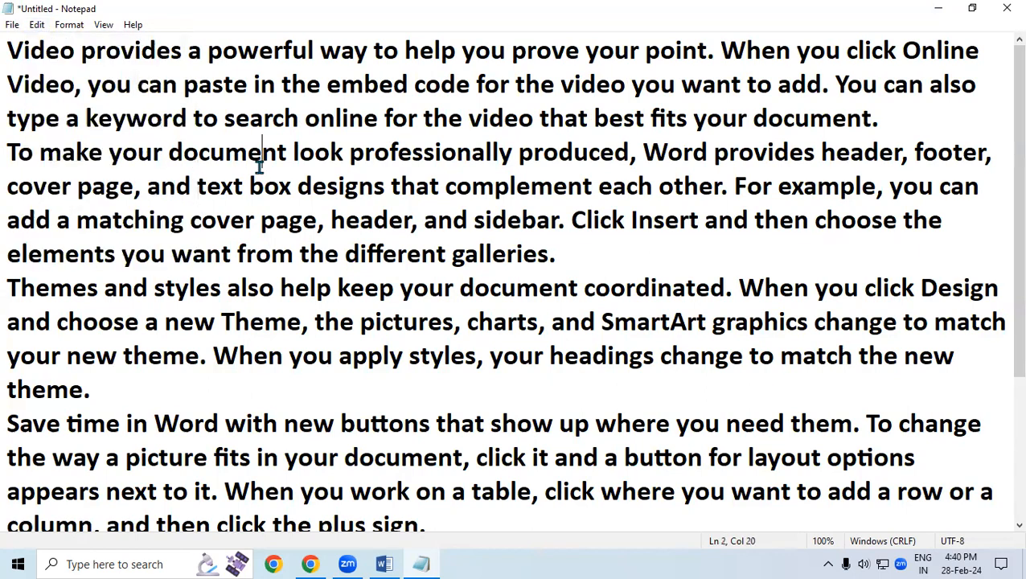
left_click(69, 25)
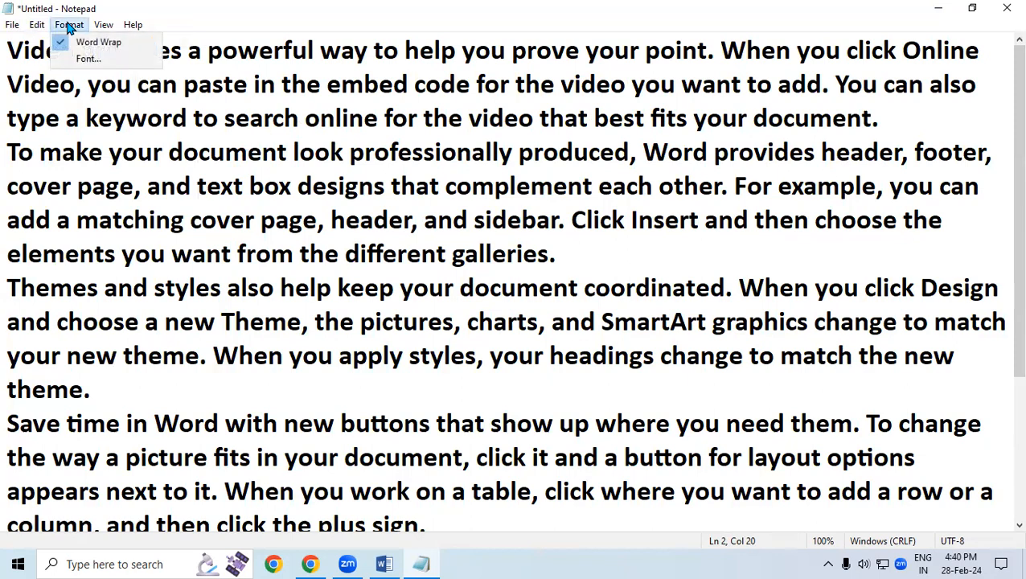
left_click(96, 42)
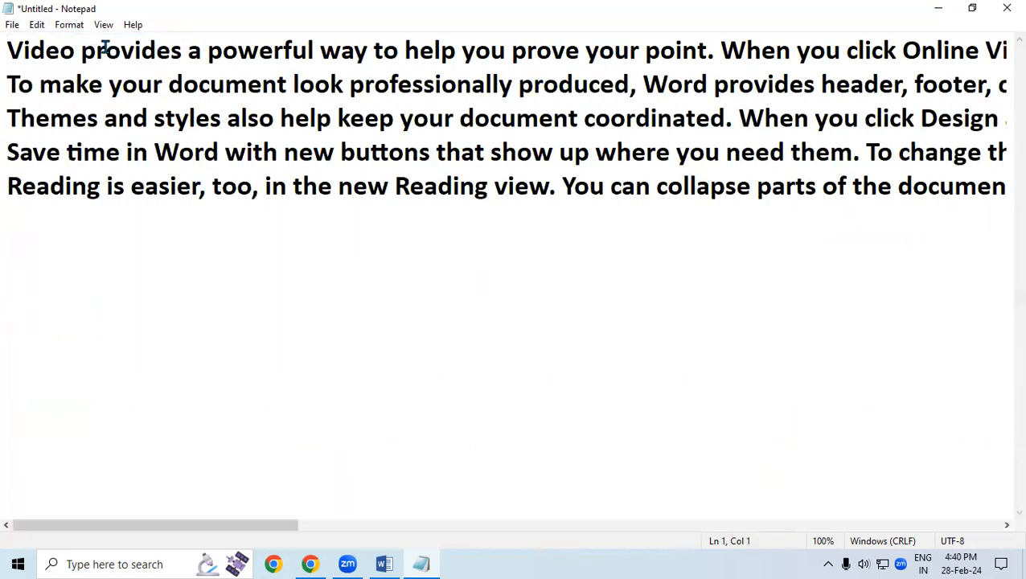
scroll(176, 217, "right", 3)
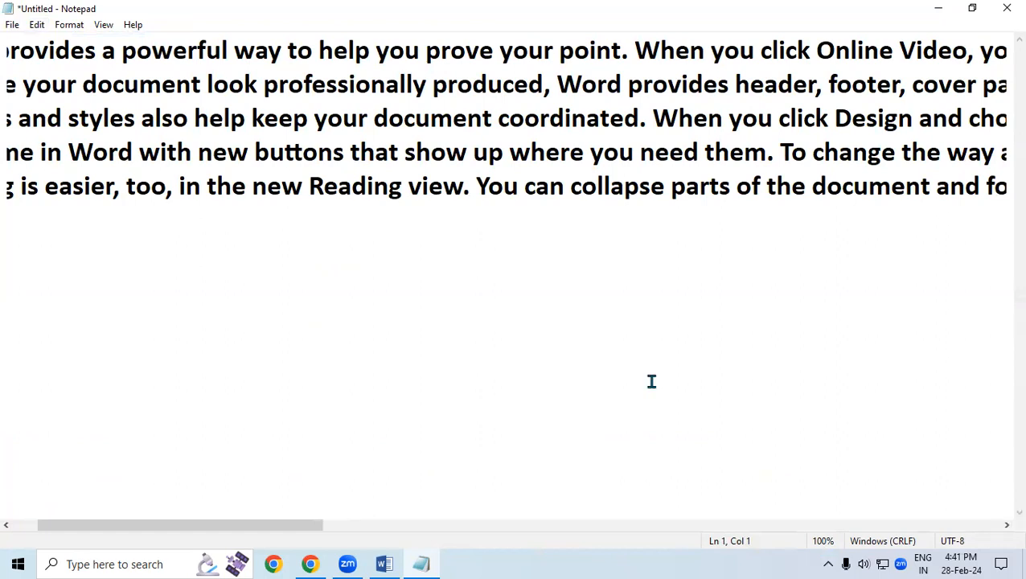
left_click_drag(310, 531, 348, 527)
left_click_drag(562, 525, 21, 492)
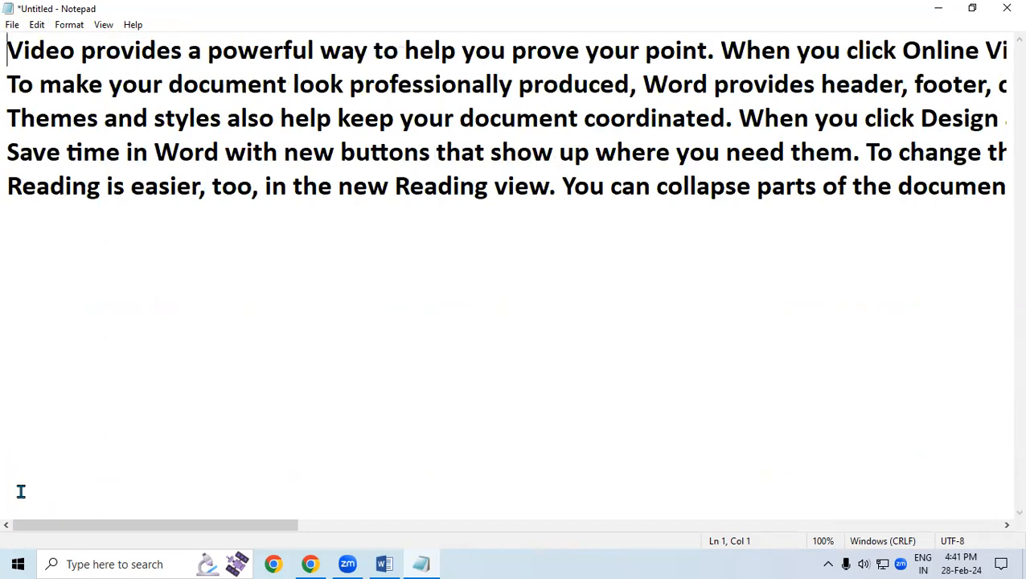
Turn Word Wrap back on and look over the wrapped paragraphs
left_click(79, 27)
left_click(90, 43)
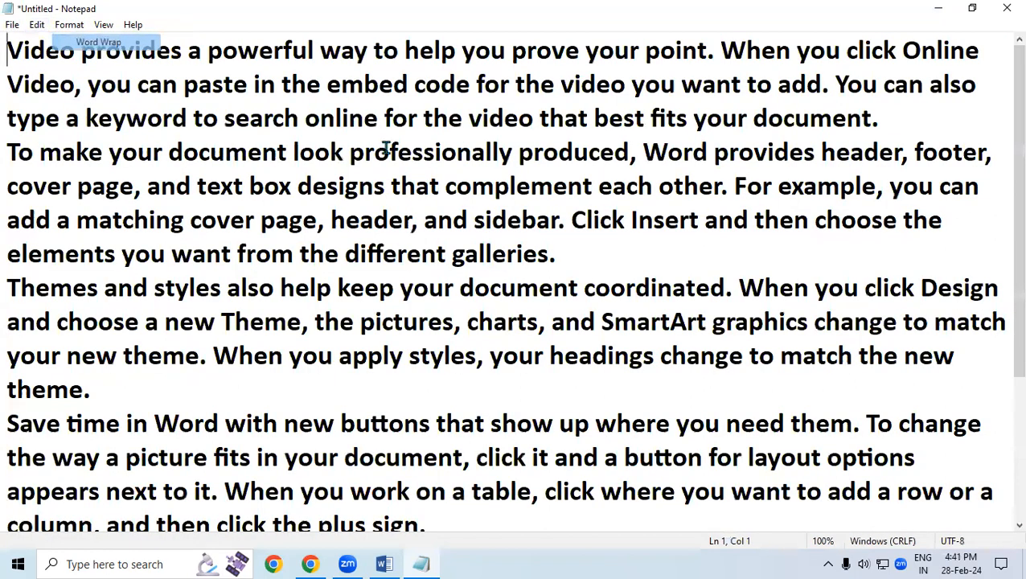
scroll(1000, 108, "down", 1)
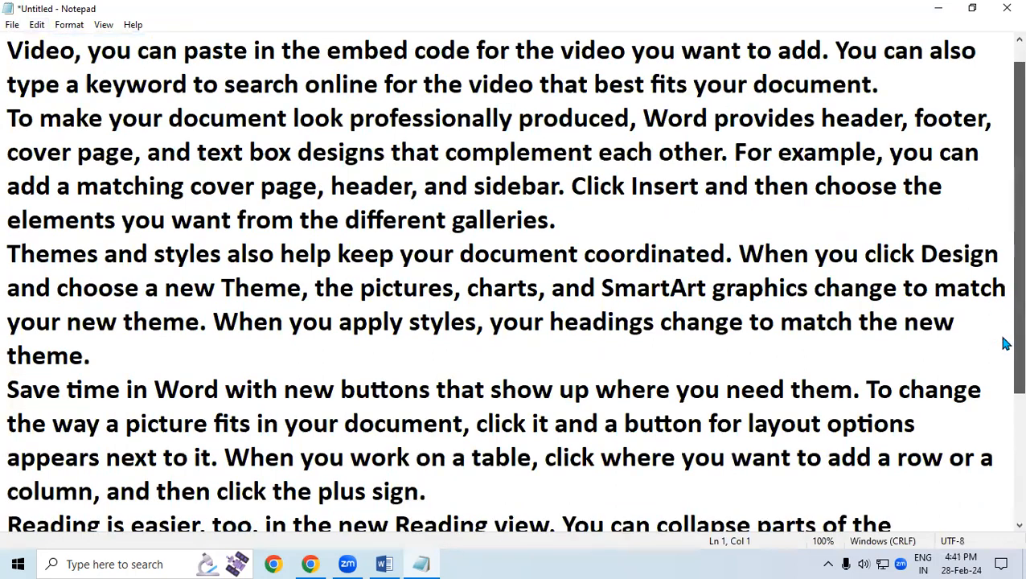
scroll(1001, 80, "up", 1)
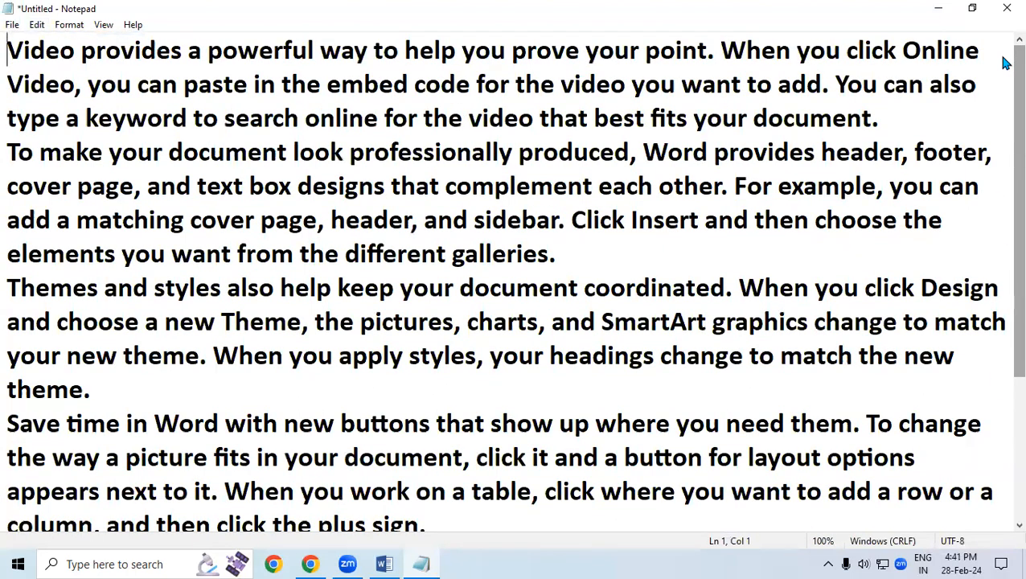
left_click(33, 25)
left_click(445, 185)
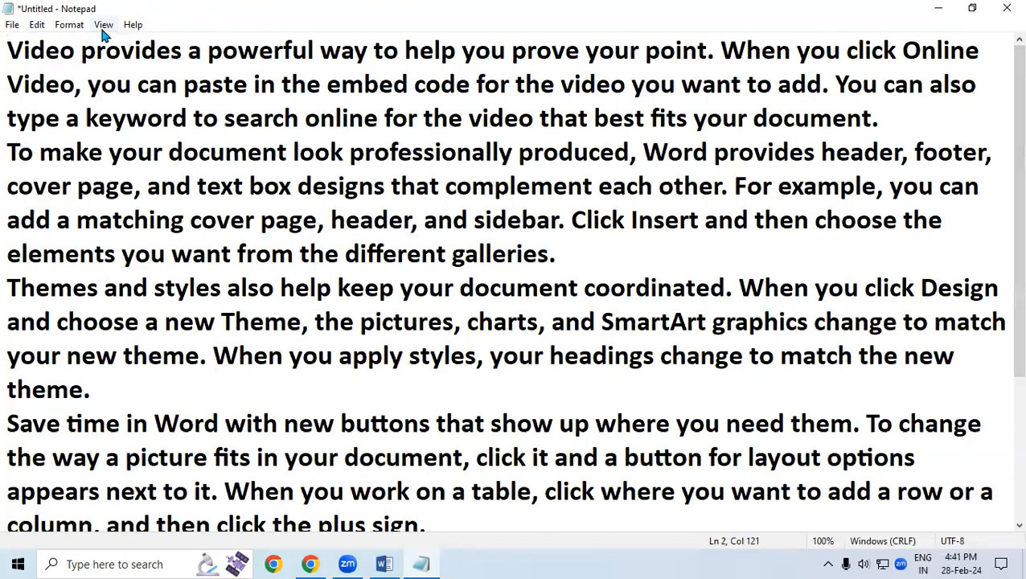
Disable Word Wrap, check the availability of the Go To command, and place the cursor at the start of the first line
left_click(70, 25)
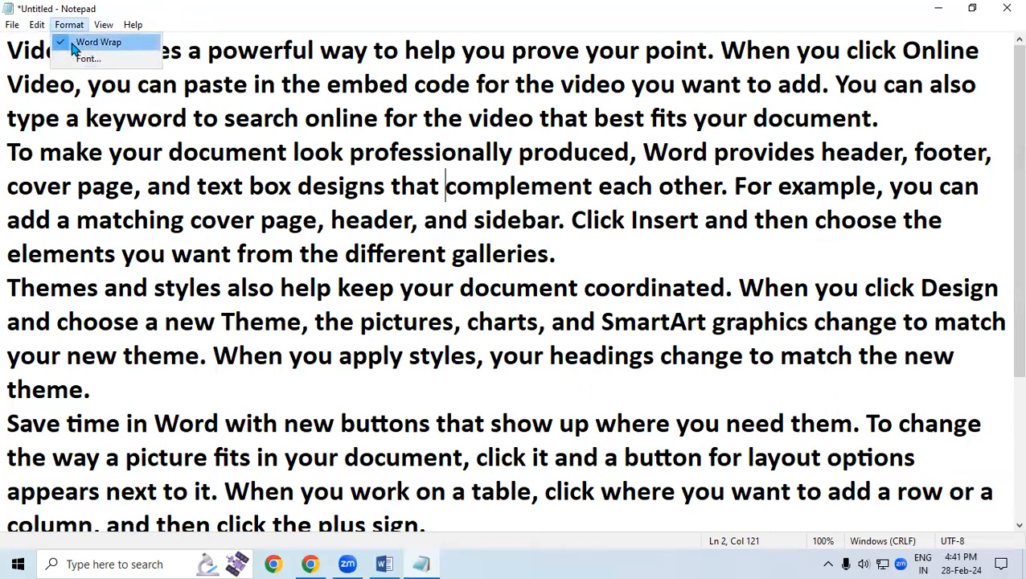
left_click(75, 42)
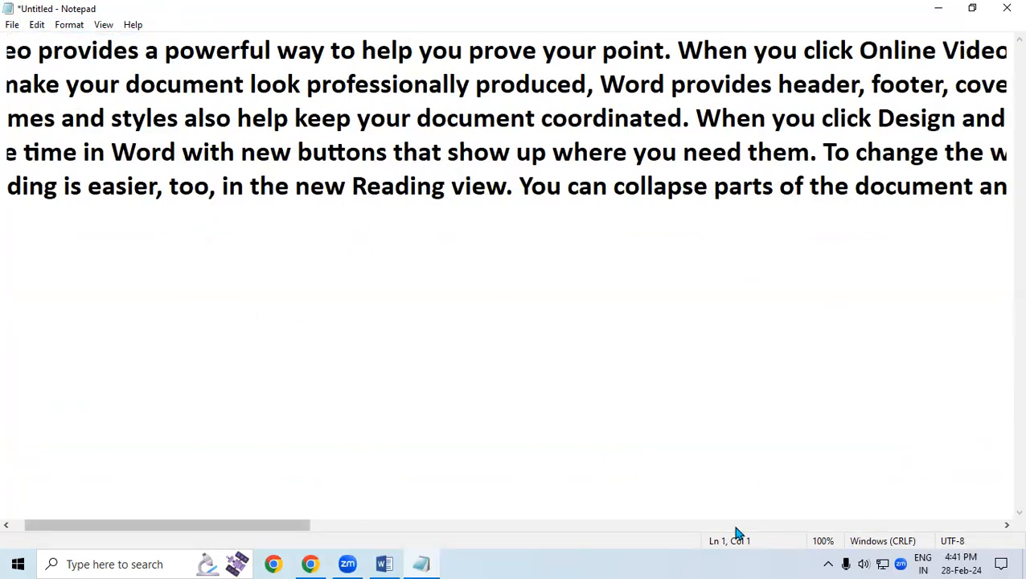
left_click_drag(277, 524, 257, 524)
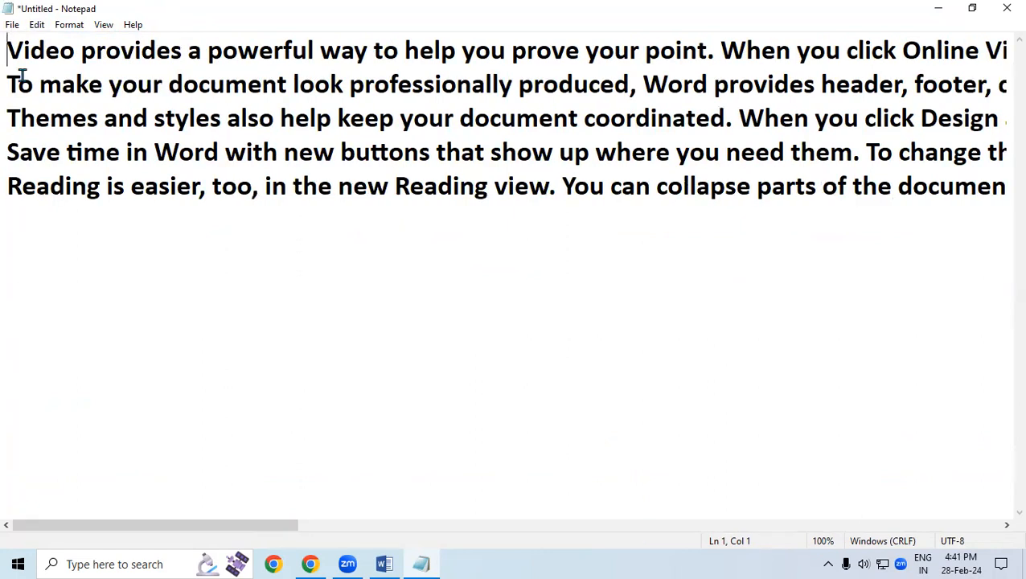
left_click(39, 28)
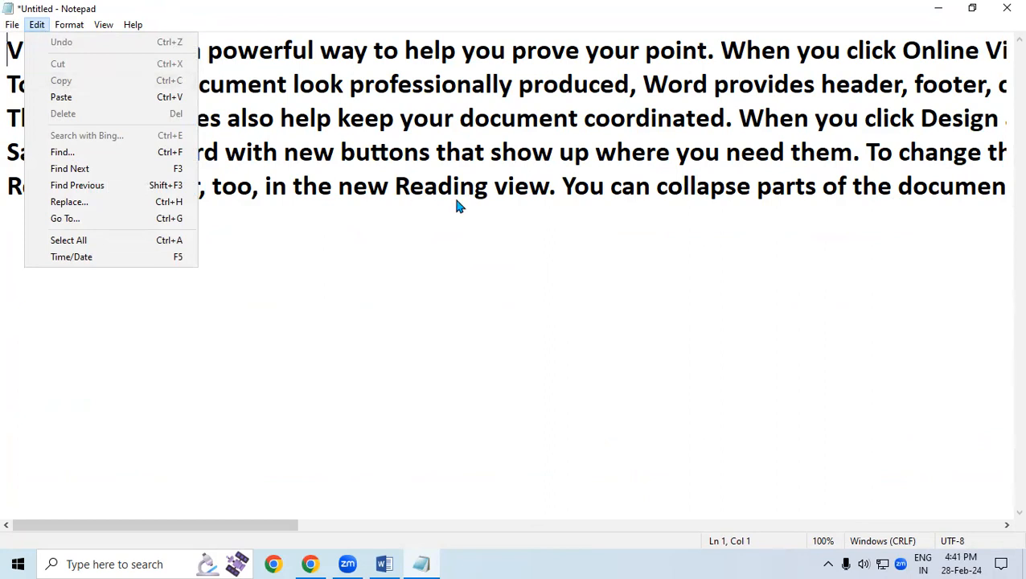
left_click(454, 194)
left_click(9, 48)
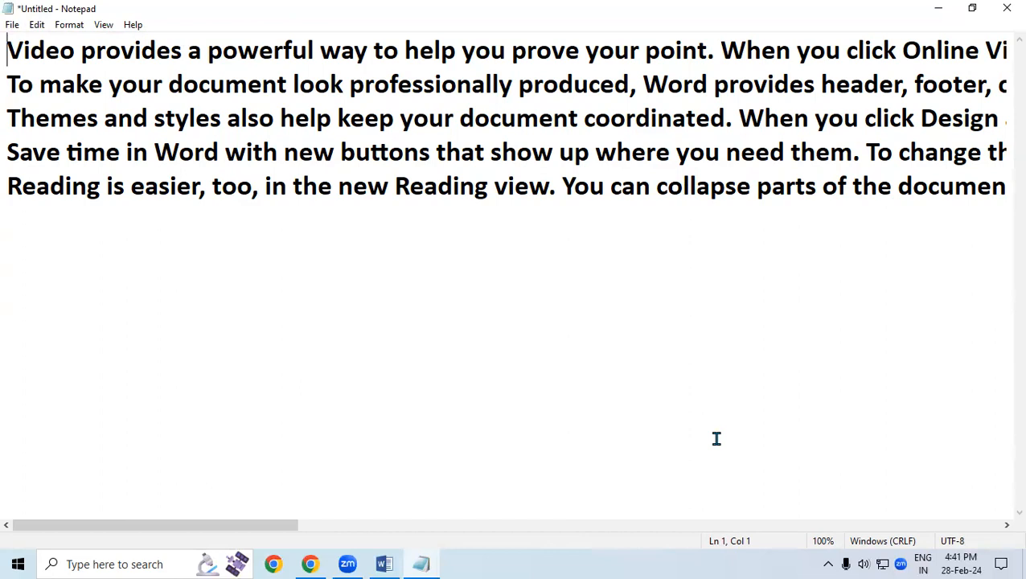
Go to line number 4 of the document with the Go To command
key("ctrl+g")
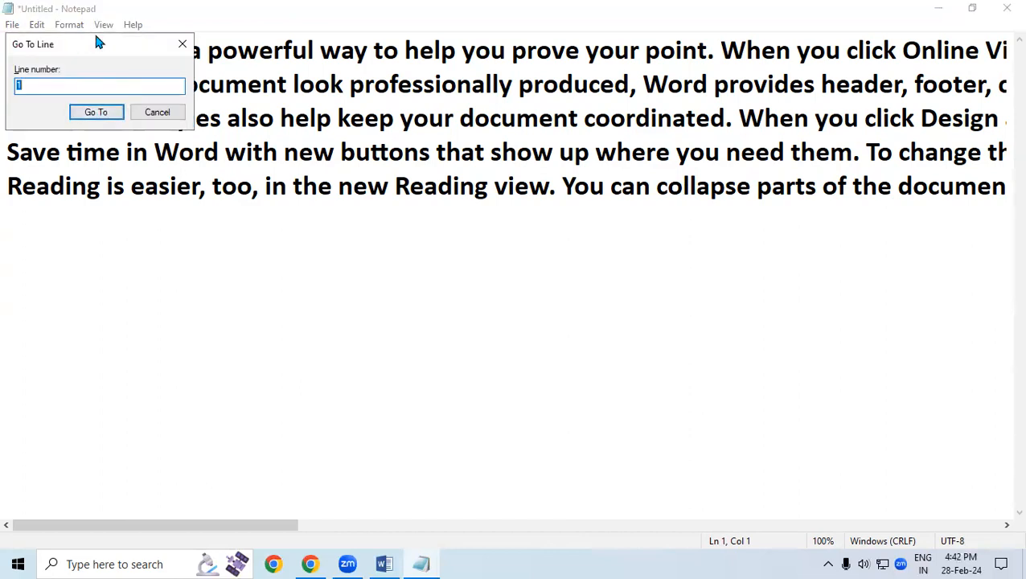
left_click_drag(99, 47, 200, 249)
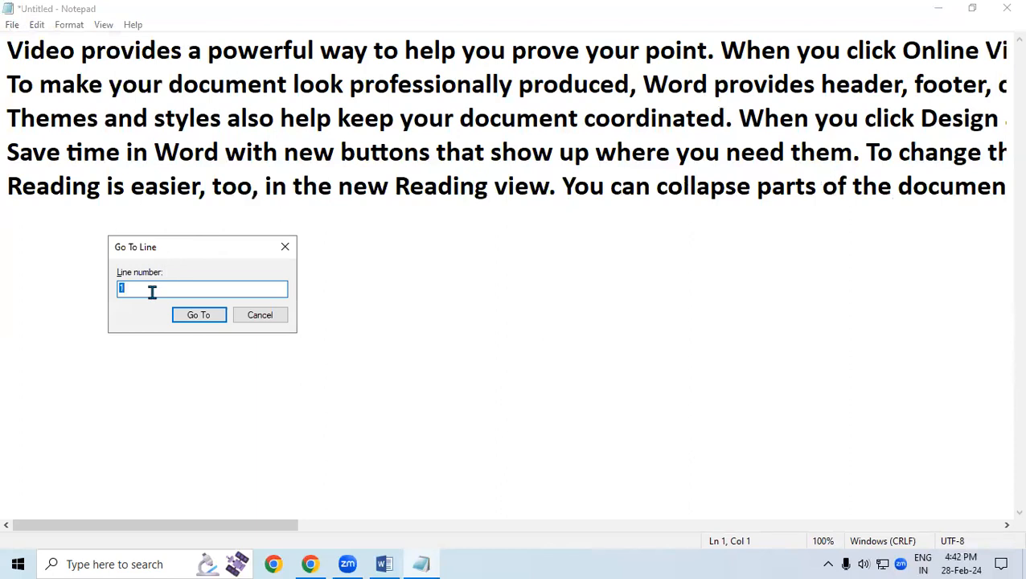
type("4")
left_click(212, 313)
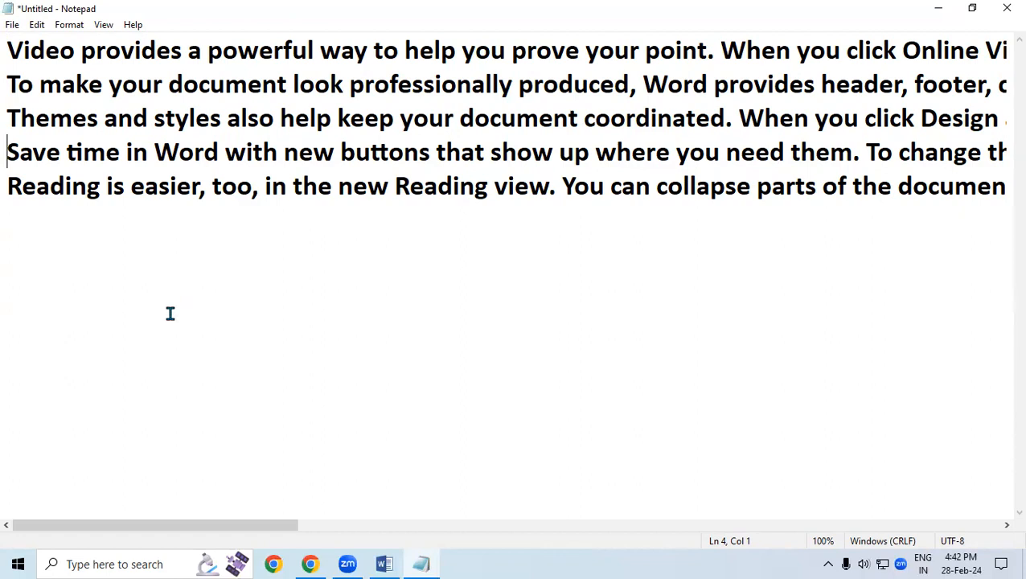
Select all the text, view the selection out to the line ends, and clear it with the cursor on the last empty line
left_click(37, 25)
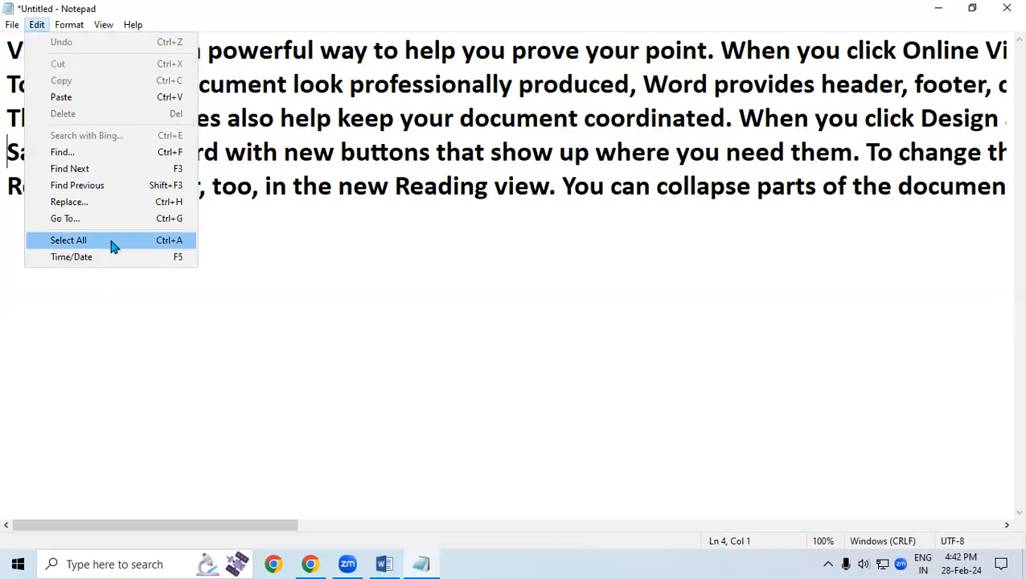
left_click(459, 266)
left_click(37, 25)
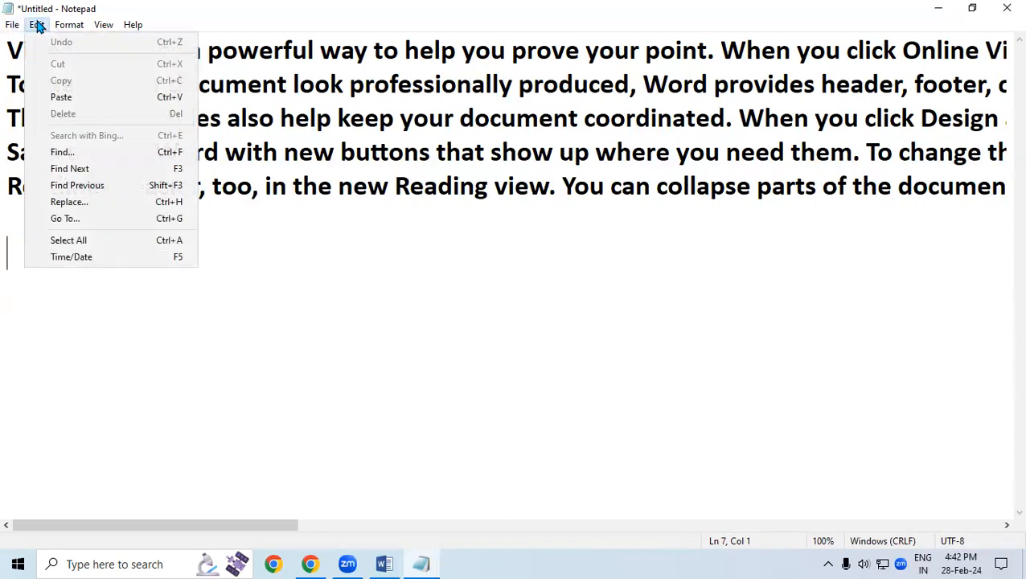
left_click(87, 241)
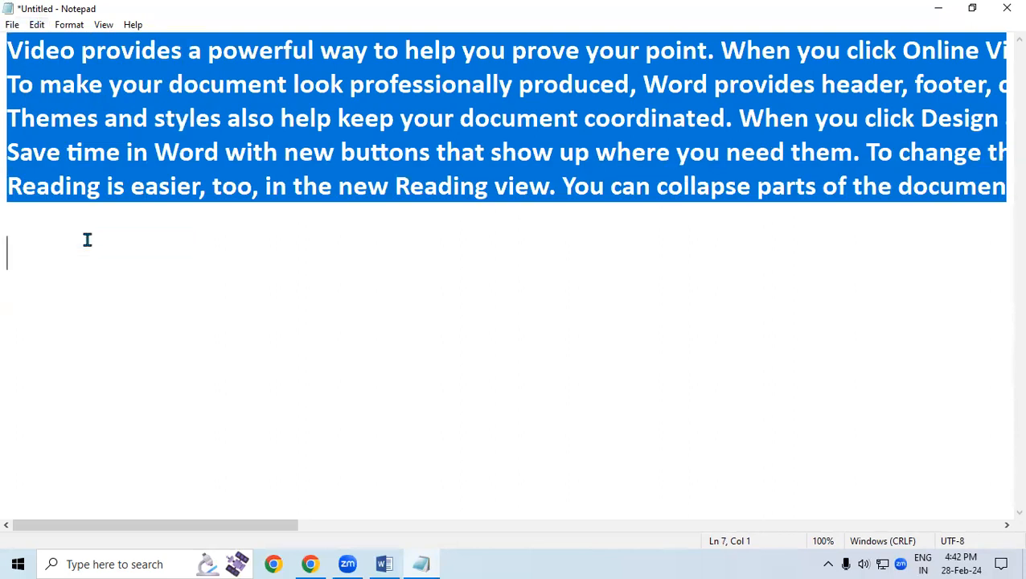
left_click_drag(240, 527, 997, 560)
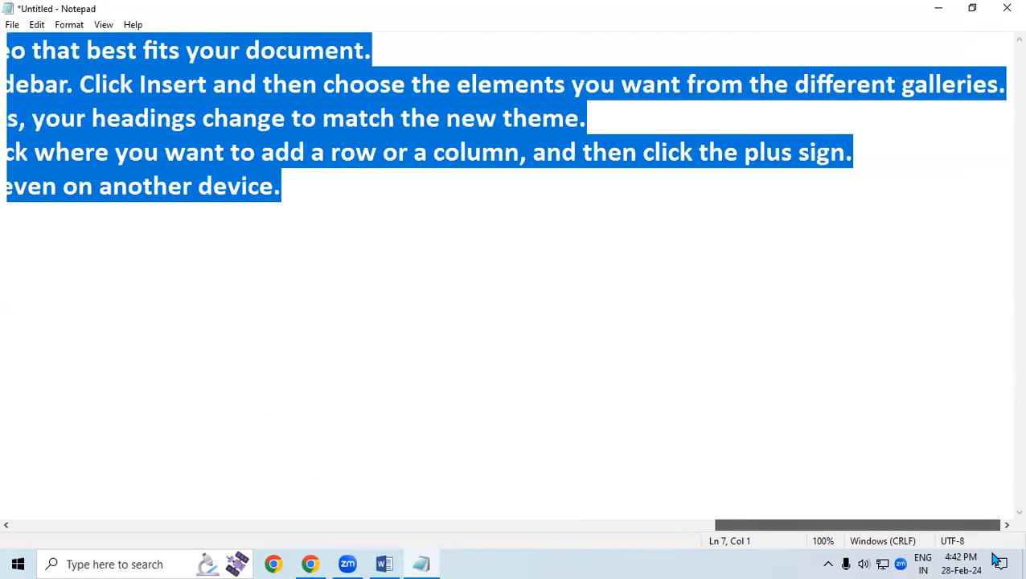
scroll(91, 494, "left", 10)
left_click(199, 327)
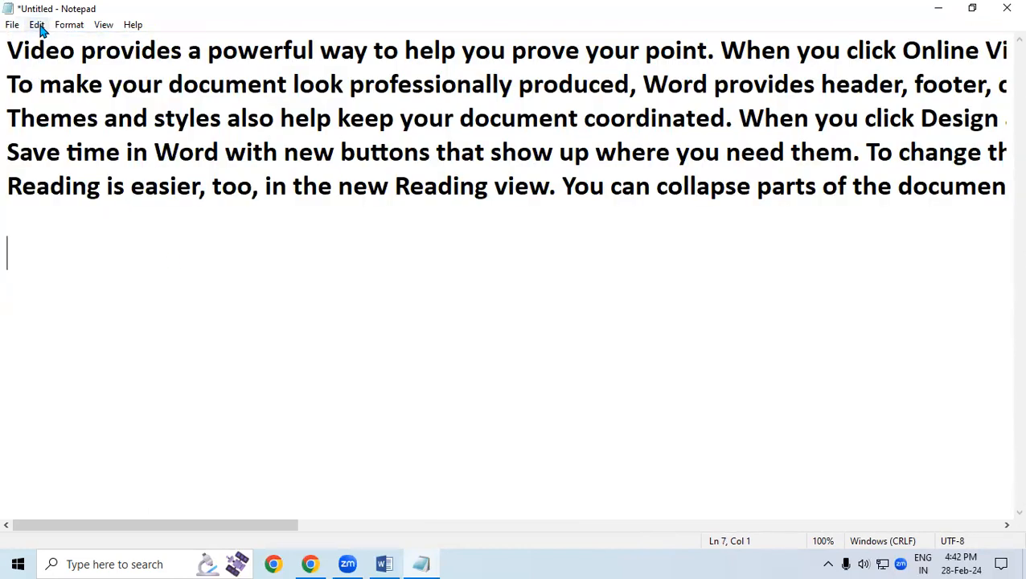
Insert the current time and date on the last empty line below the paragraphs
left_click(41, 29)
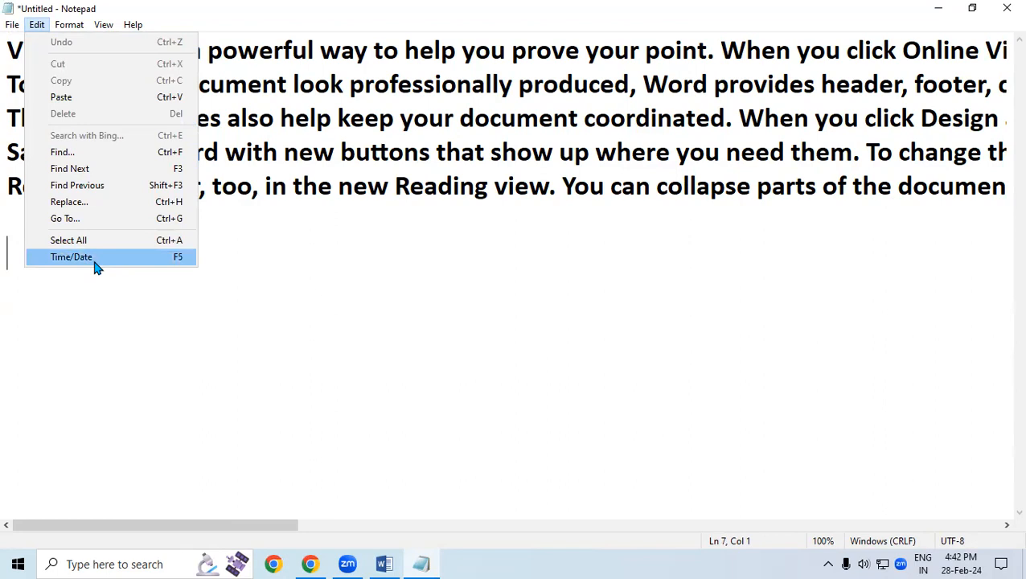
left_click(353, 279)
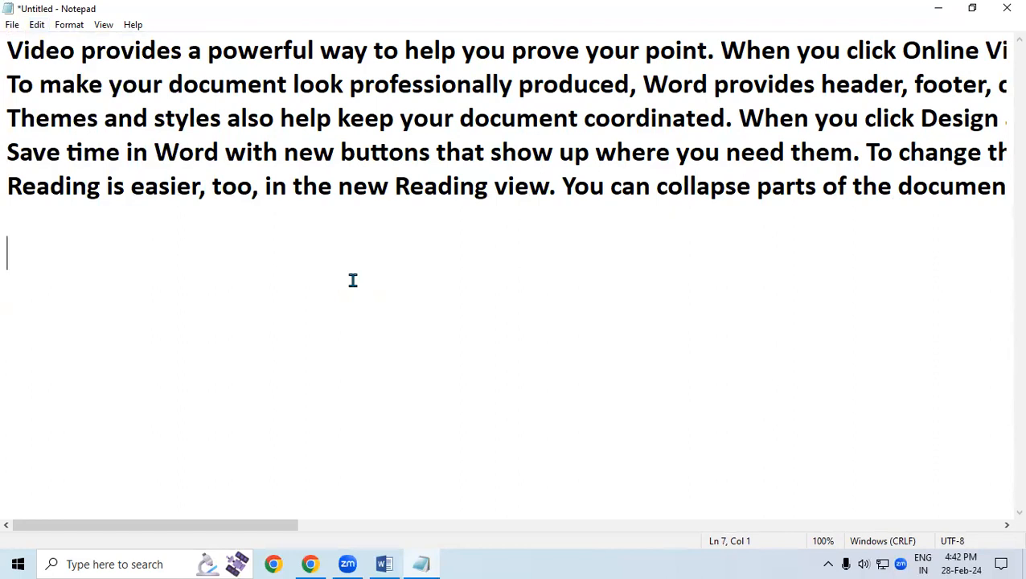
key("F5")
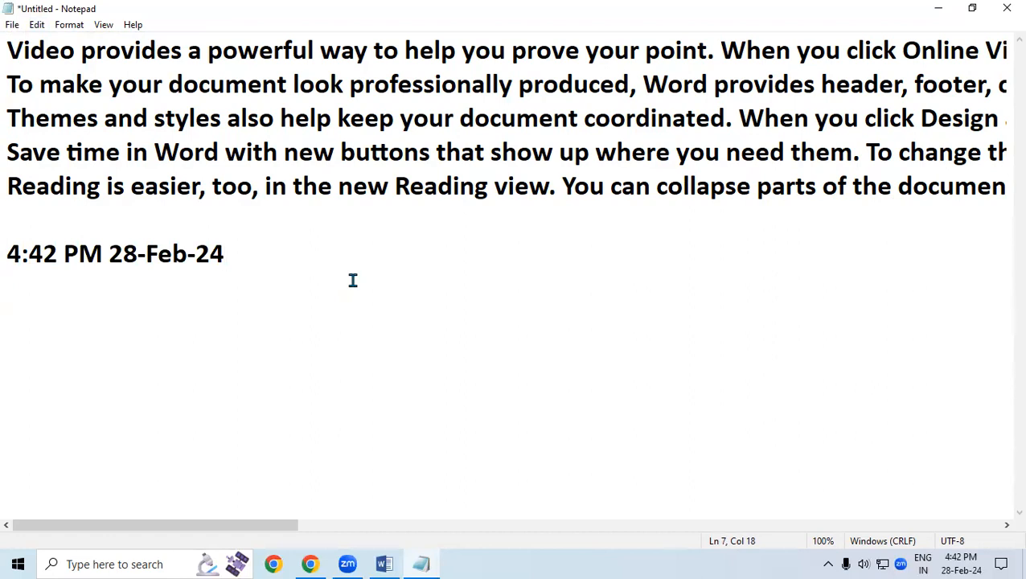
Repeat the Time/Date stamp many times in a row, continuing on from the first stamp without spaces
key("F5")
key("F5")
key("F5")
key("F5")
key("F5")
key("F5")
key("F5")
key("F5")
key("F5")
key("F5")
key("F5")
key("F5")
key("F5")
key("F5")
key("F5")
key("F5")
key("F5")
key("F5")
key("F5")
key("F5")
key("F5")
key("F5")
key("F5")
key("F5")
key("F5")
key("F5")
key("F5")
key("F5")
key("F5")
key("F5")
key("F5")
key("F5")
key("F5")
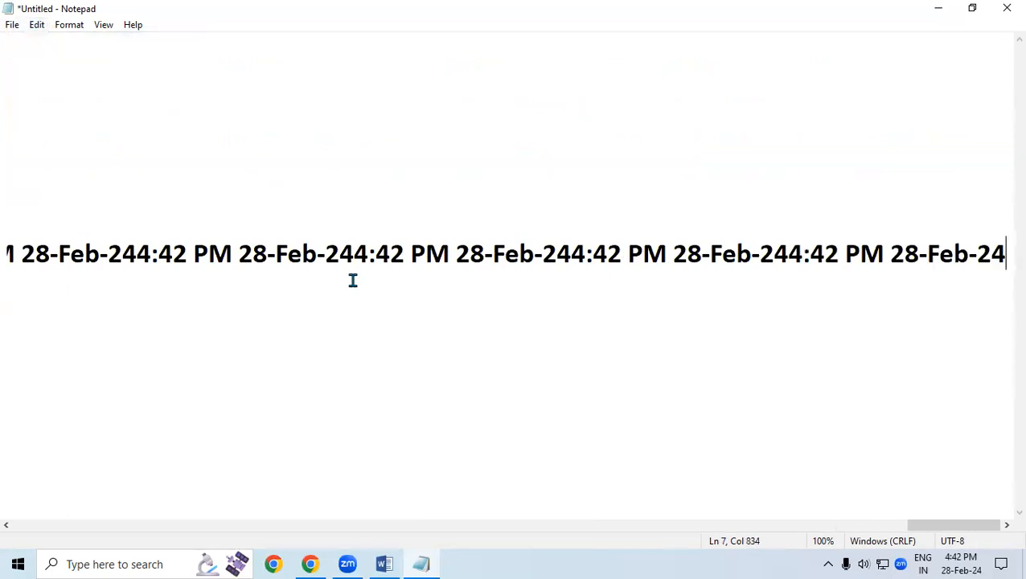
key("F5")
key("F5")
key("F5")
key("F5")
key("F5")
key("F5")
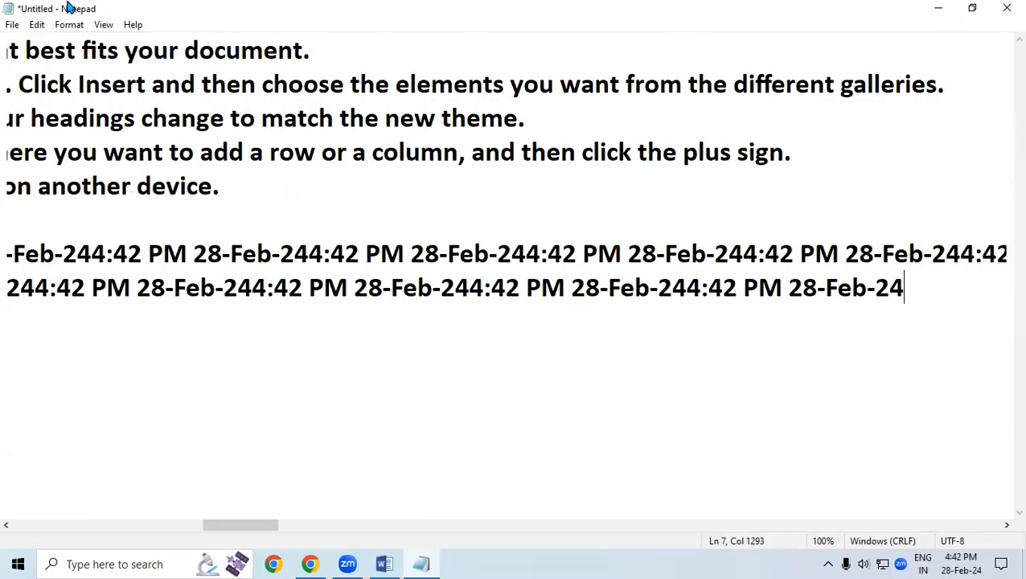
Turn on Word Wrap and look through the wrapped time and date stamps down to the end of the document
left_click(103, 24)
mouse_move(95, 46)
left_click(73, 26)
left_click(75, 26)
left_click(85, 43)
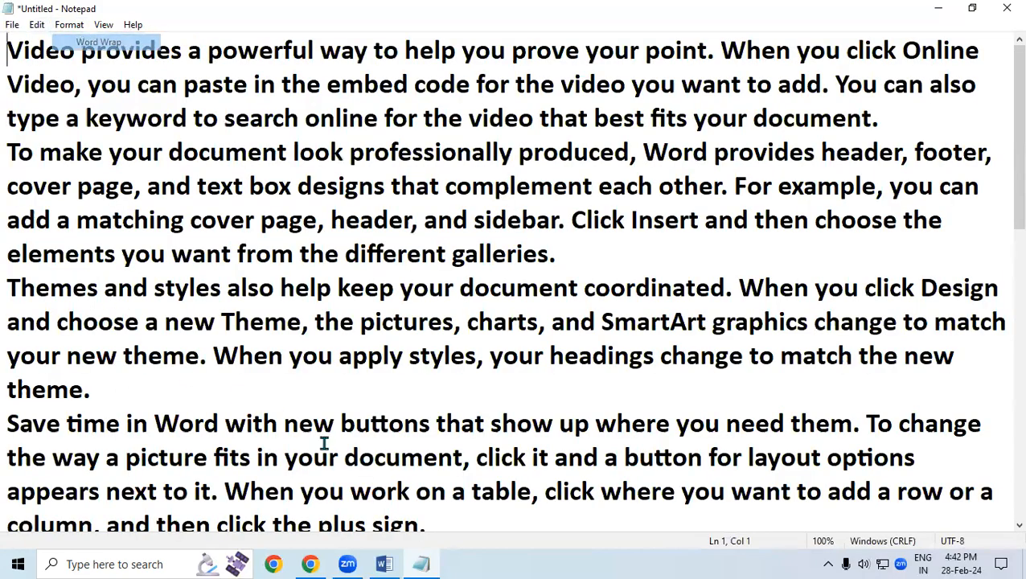
left_click(1010, 169)
scroll(1005, 241, "down", 2)
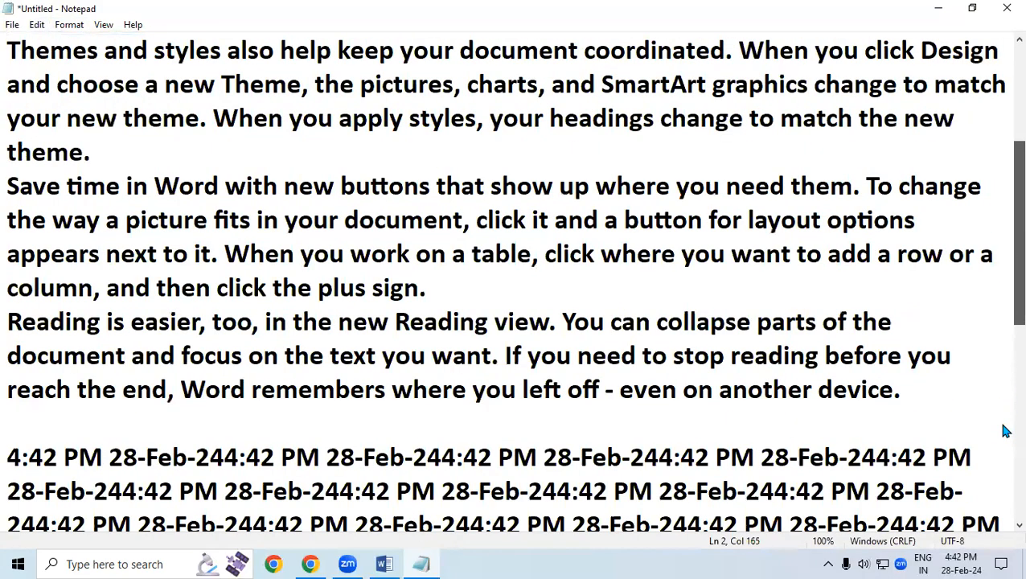
scroll(418, 241, "down", 5)
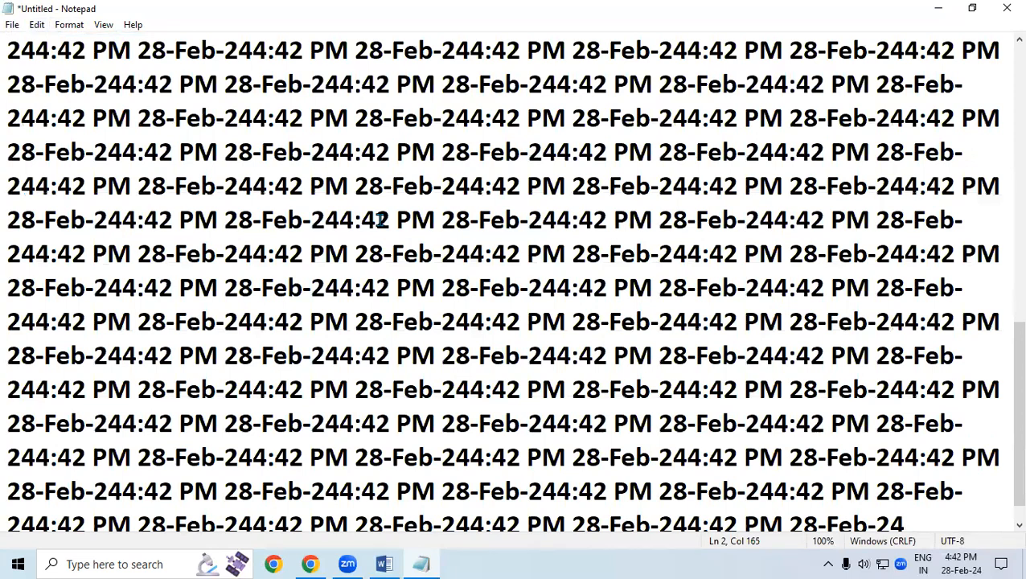
Select all the paragraphs and repeated time and date stamps, and delete them to leave the document empty
left_click_drag(9, 42, 980, 517)
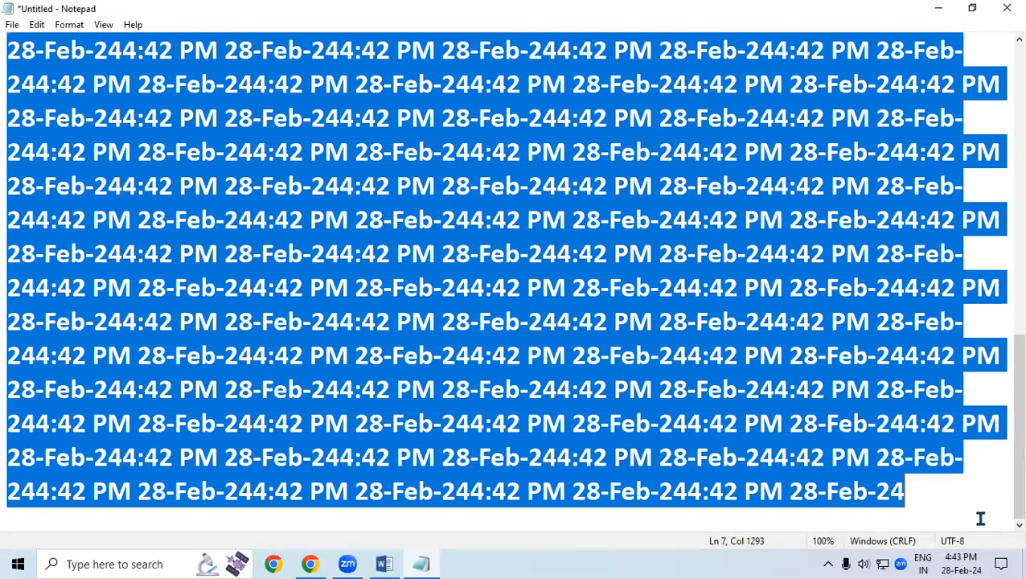
left_click(965, 456)
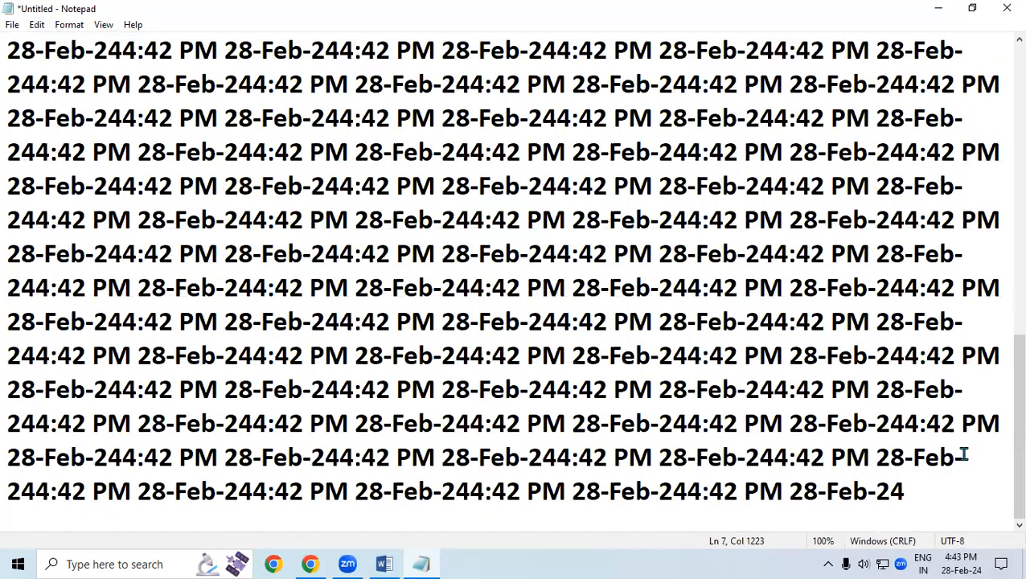
key("ctrl+a")
key("Delete")
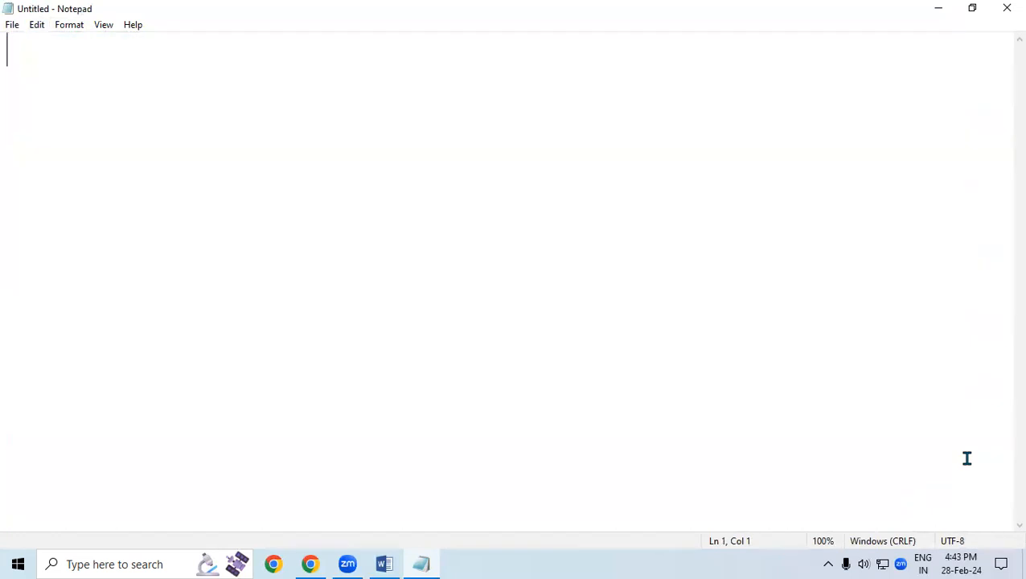
Enlarge the empty page to 230% zoom and insert the current time and date
scroll(966, 458, "up", 10)
scroll(966, 458, "up", 3)
key("F5")
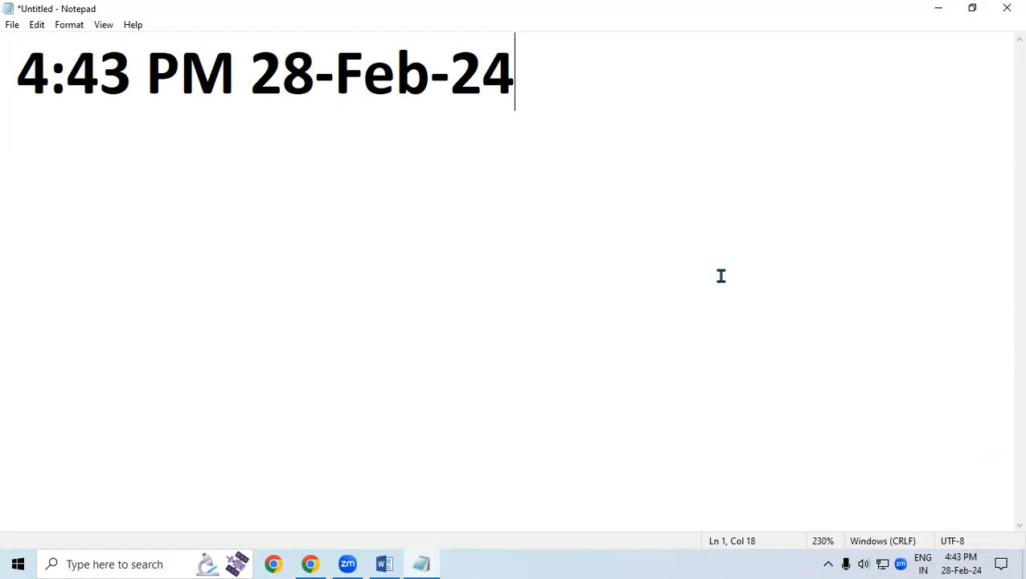
left_click(40, 24)
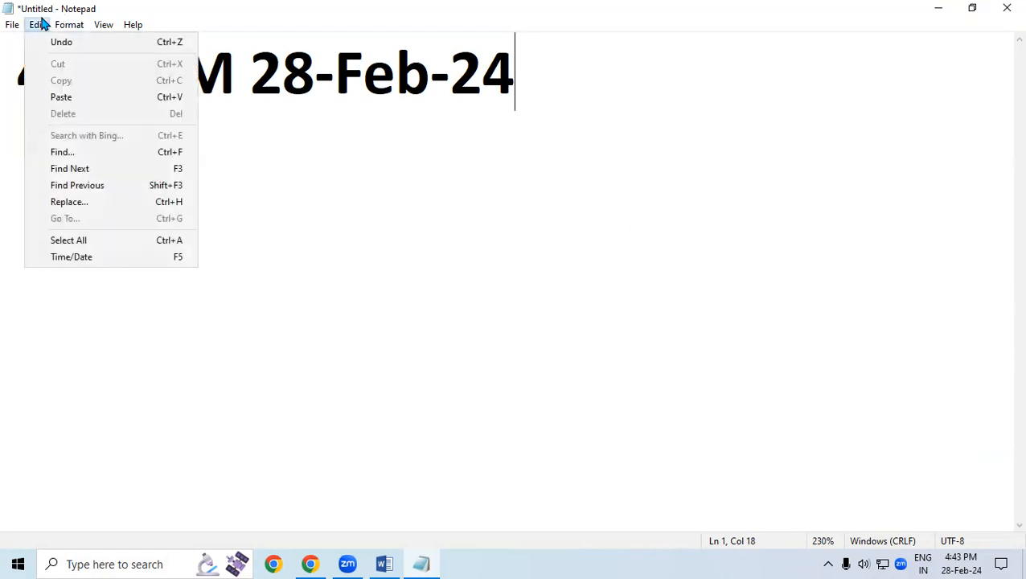
left_click(353, 239)
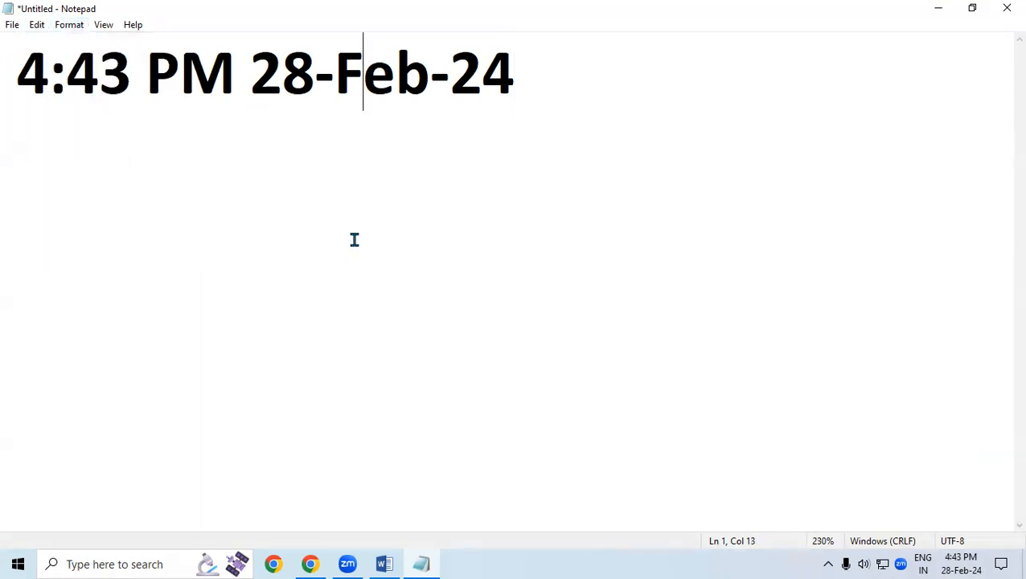
Delete the time and date stamp and paste the copied sample paragraphs into the document
key("ctrl+a")
key("Delete")
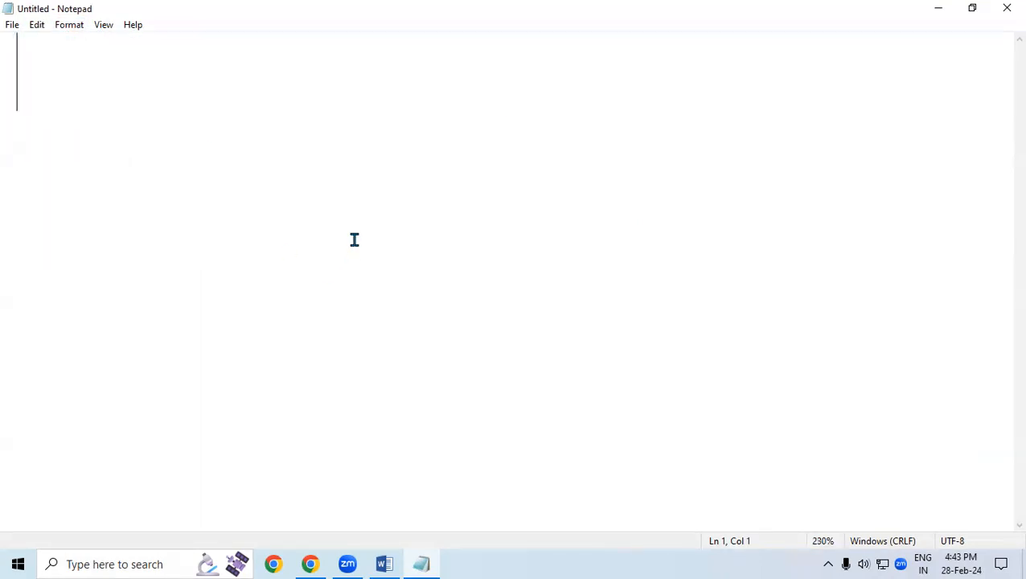
left_click(68, 24)
left_click(238, 170)
key("ctrl+v")
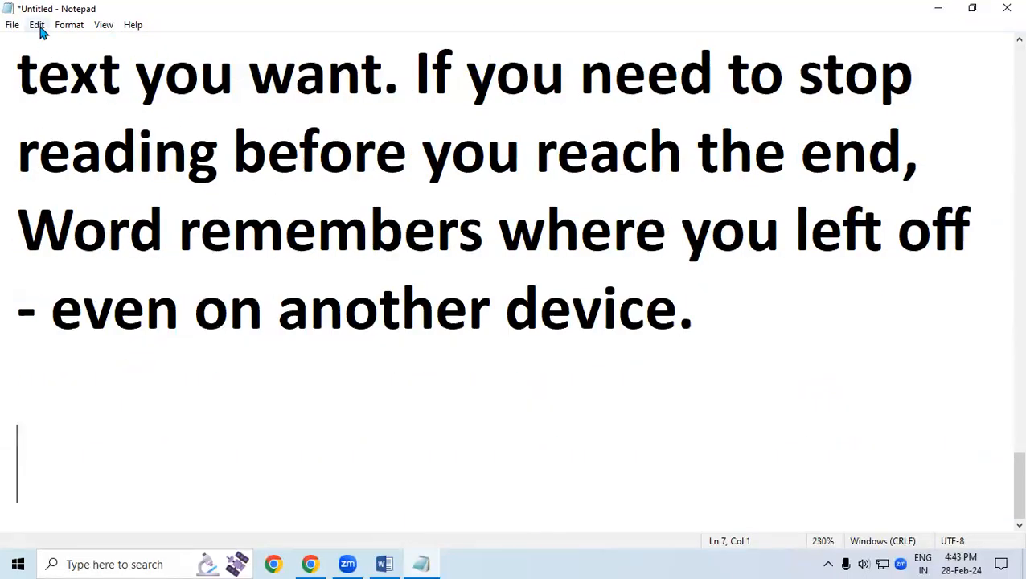
Switch Word Wrap off and on again for the pasted paragraphs, with the zoom reduced to 80%
left_click(76, 27)
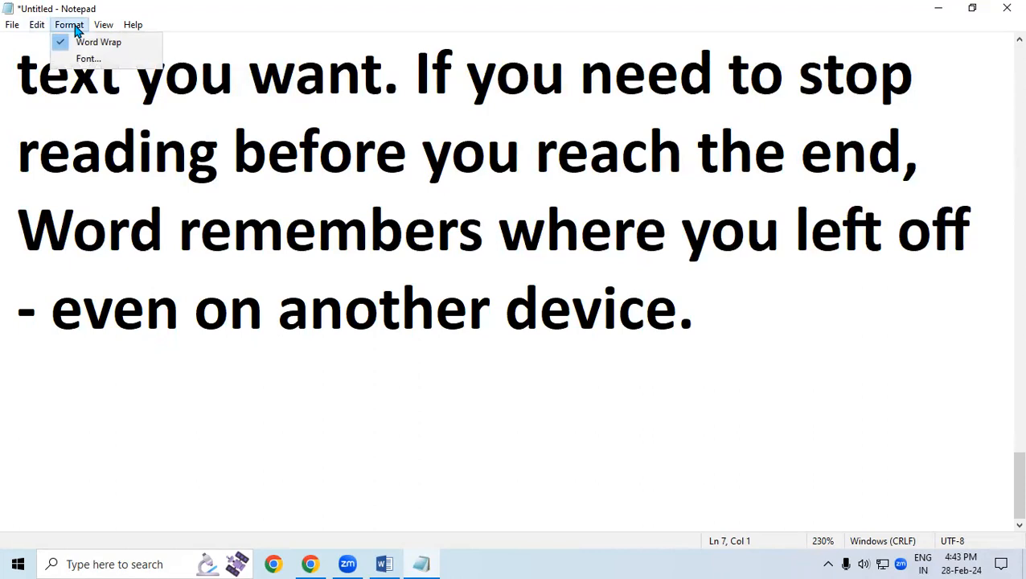
left_click(95, 43)
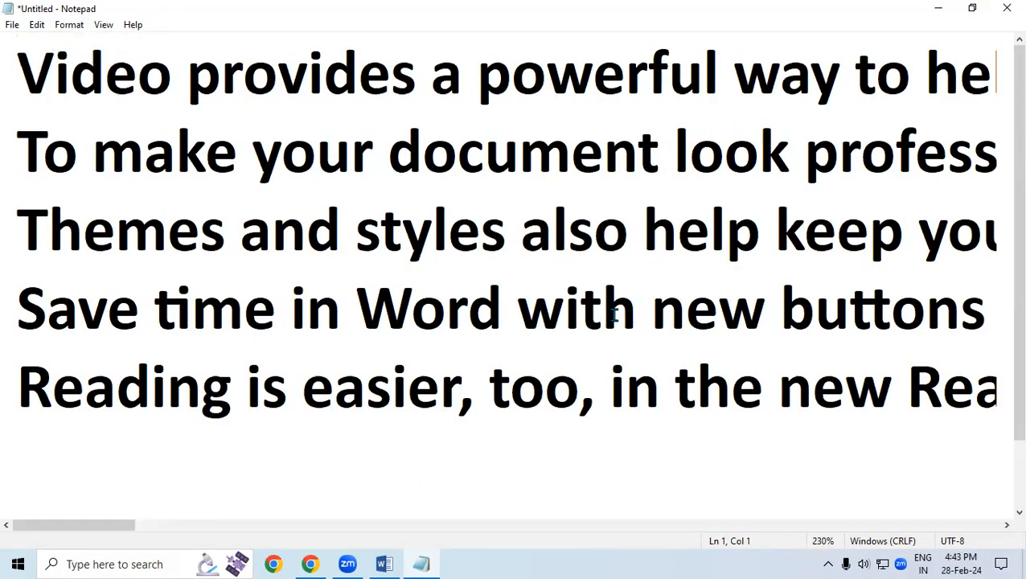
scroll(613, 314, "down", 20)
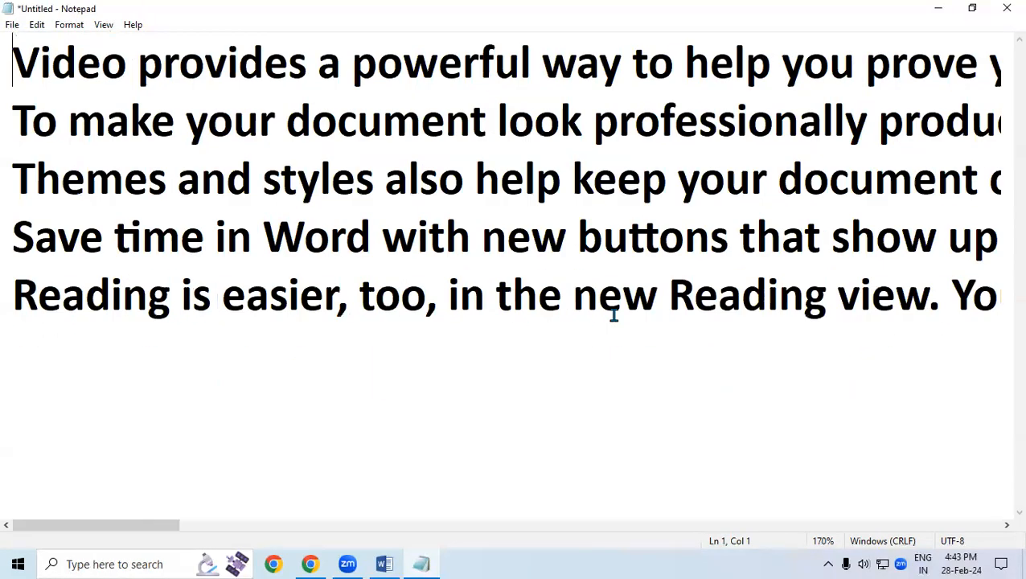
scroll(614, 314, "up", 2)
scroll(613, 314, "up", 4)
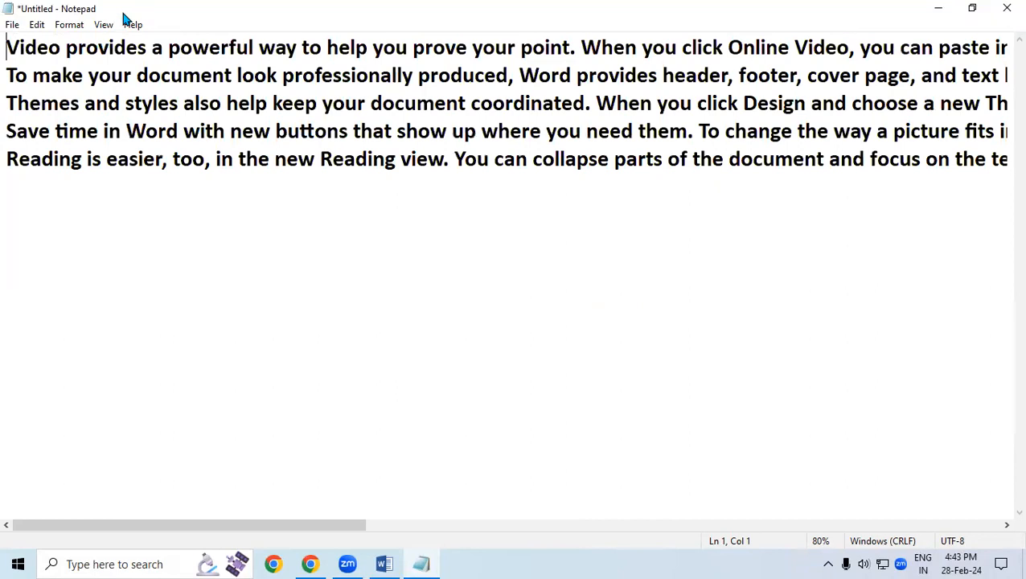
left_click(70, 26)
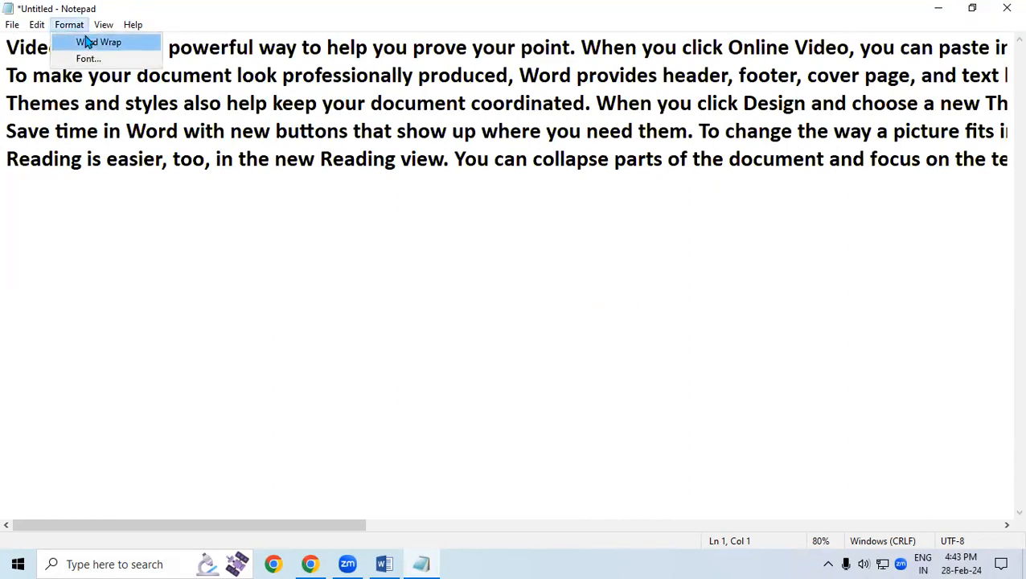
left_click(88, 43)
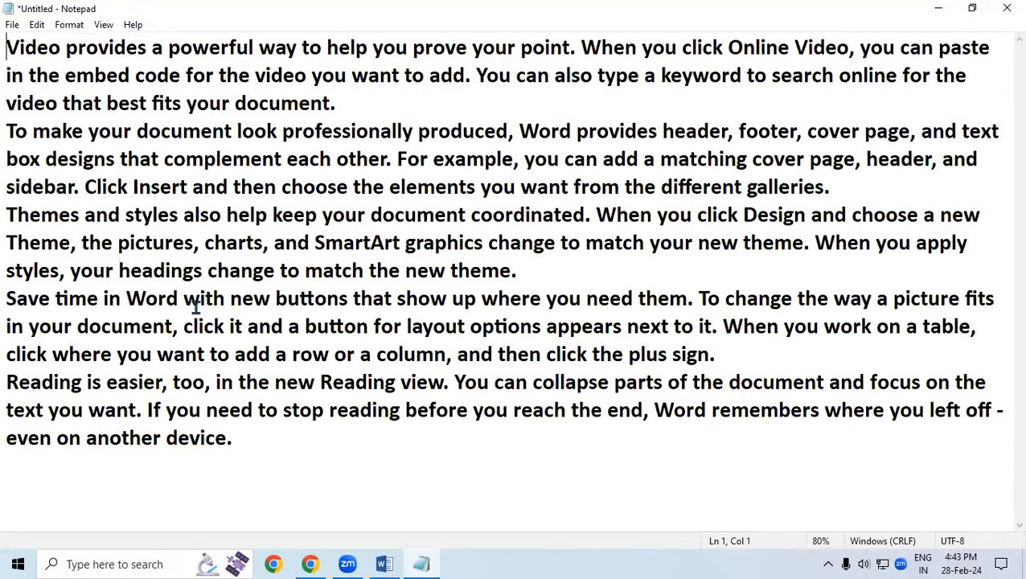
Turn off Word Wrap to view the full length of the unwrapped lines, and restore the wrapping
left_click(73, 25)
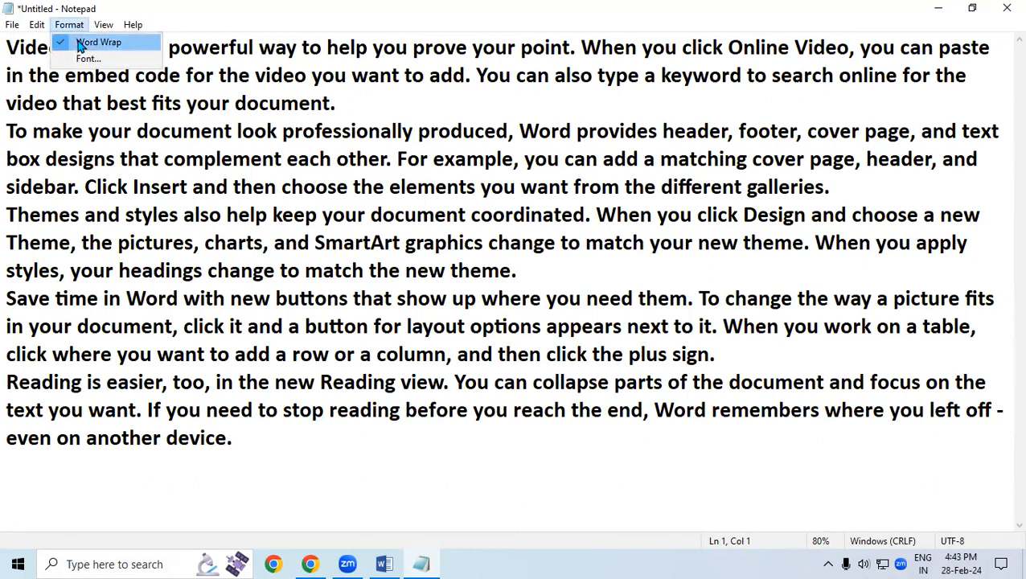
left_click(80, 45)
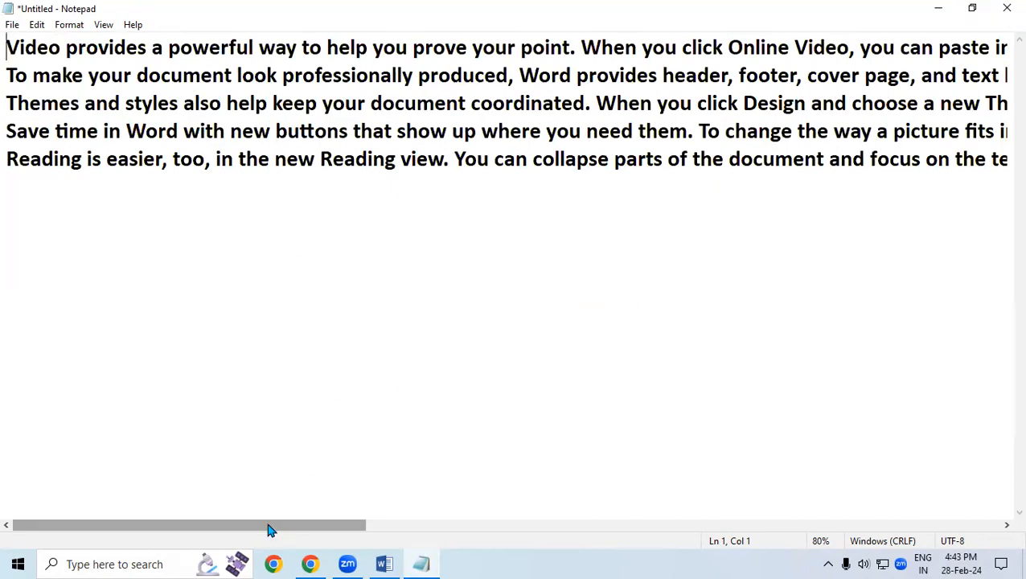
left_click_drag(267, 526, 319, 527)
left_click_drag(558, 532, 27, 499)
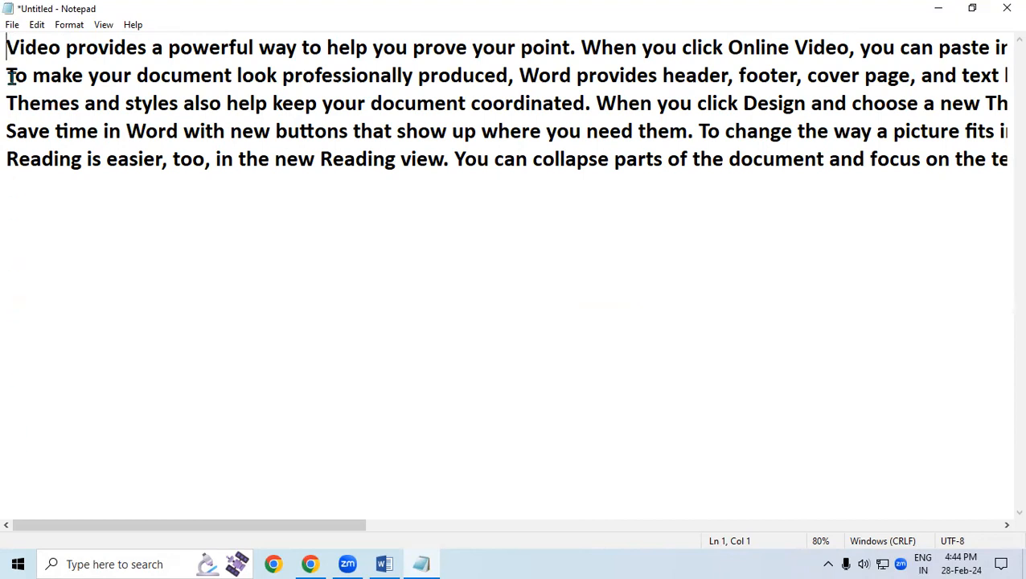
left_click(70, 25)
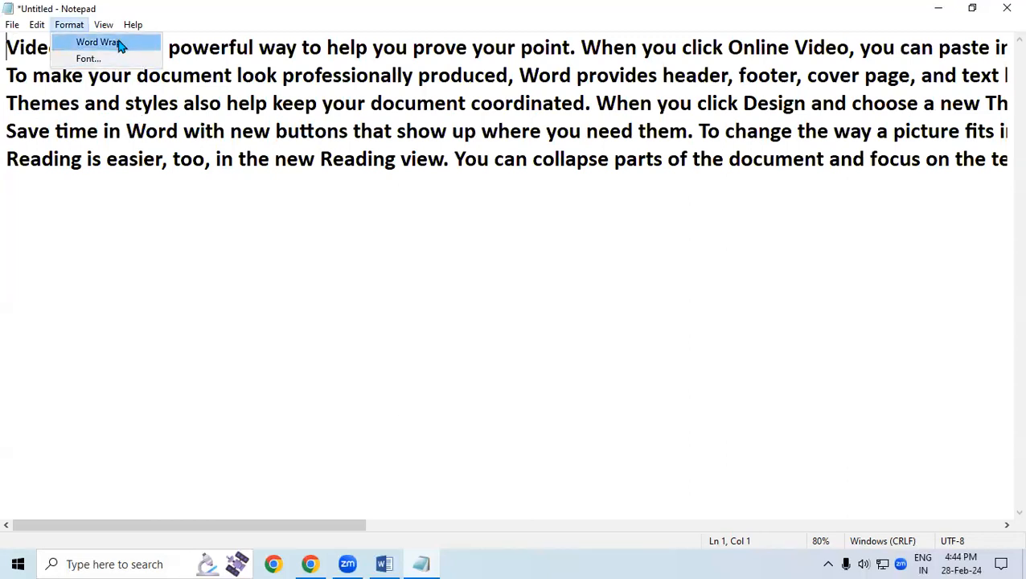
left_click(119, 42)
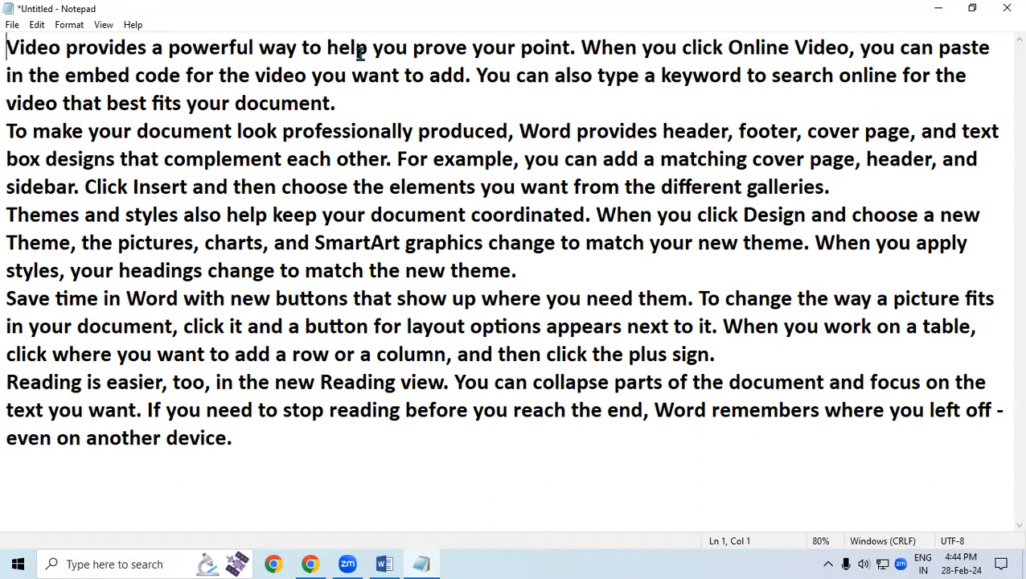
Change the document font to Brush Script Std at size 22
left_click(72, 27)
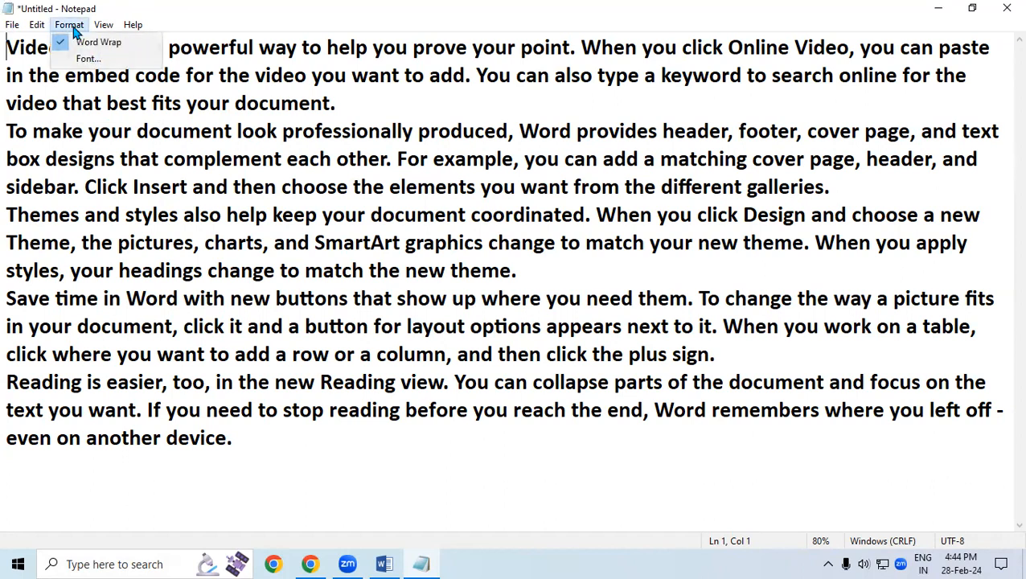
left_click(89, 58)
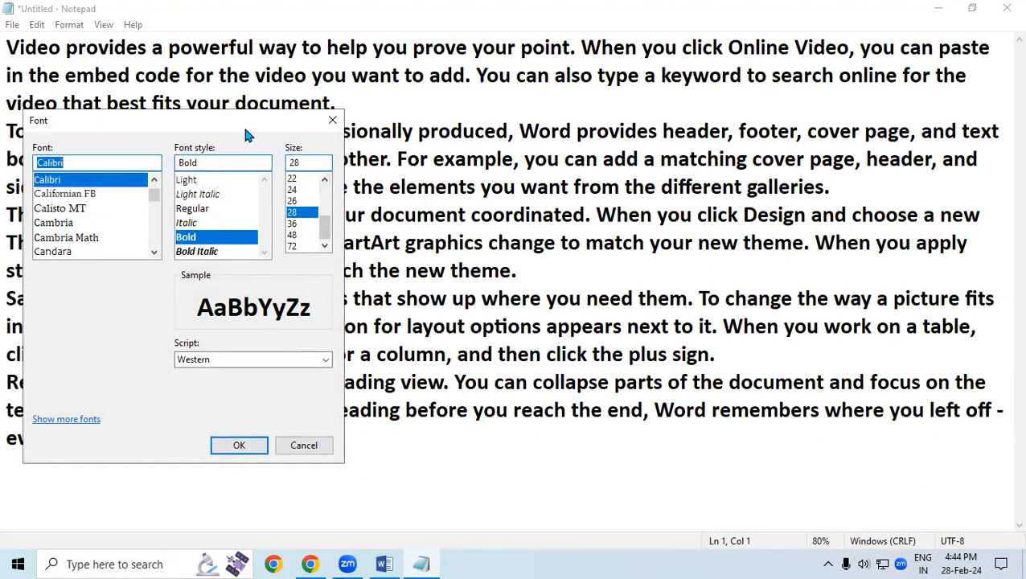
left_click_drag(243, 125, 292, 290)
left_click(167, 328)
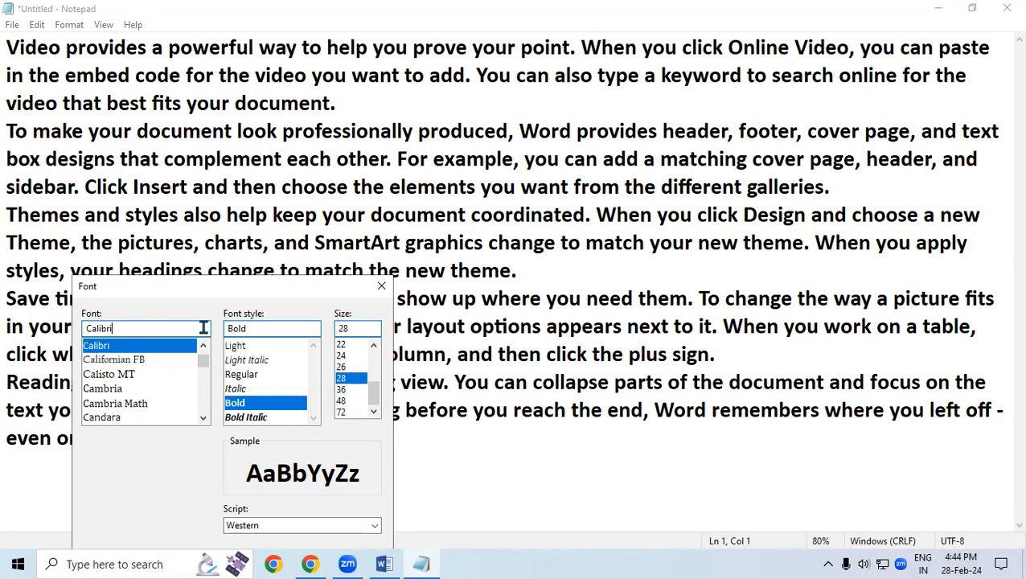
scroll(127, 391, "up", 1)
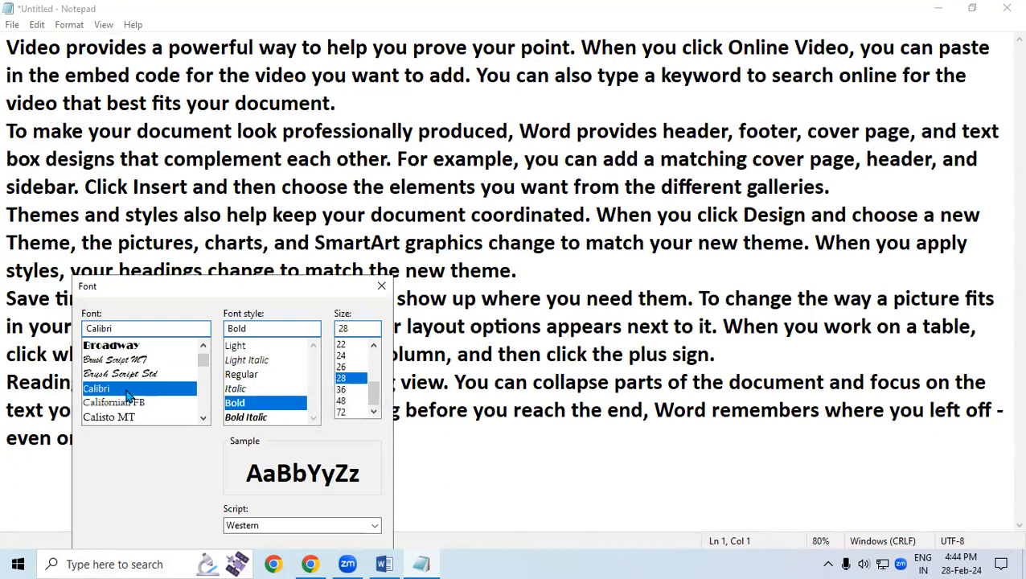
left_click(129, 375)
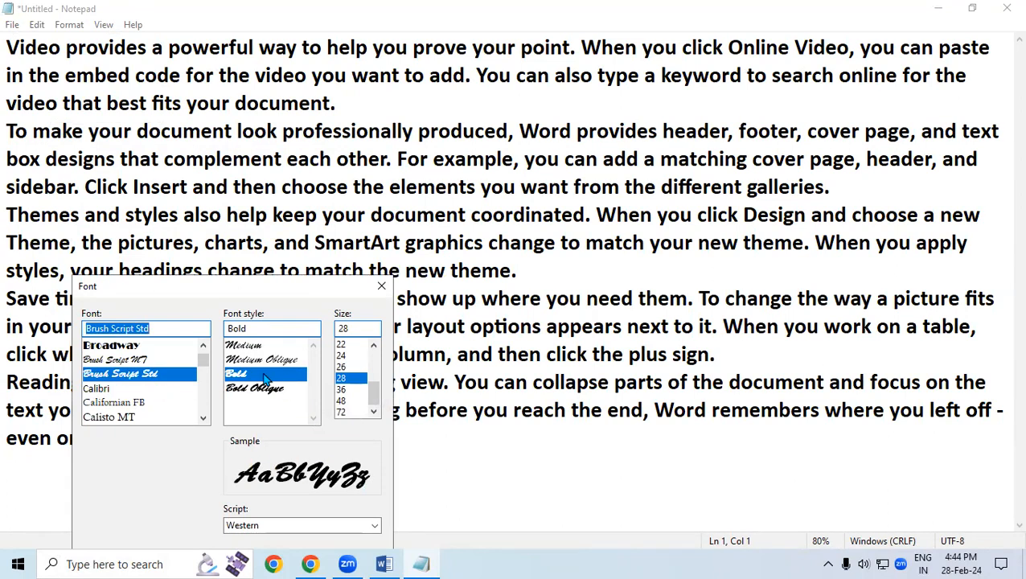
left_click(344, 343)
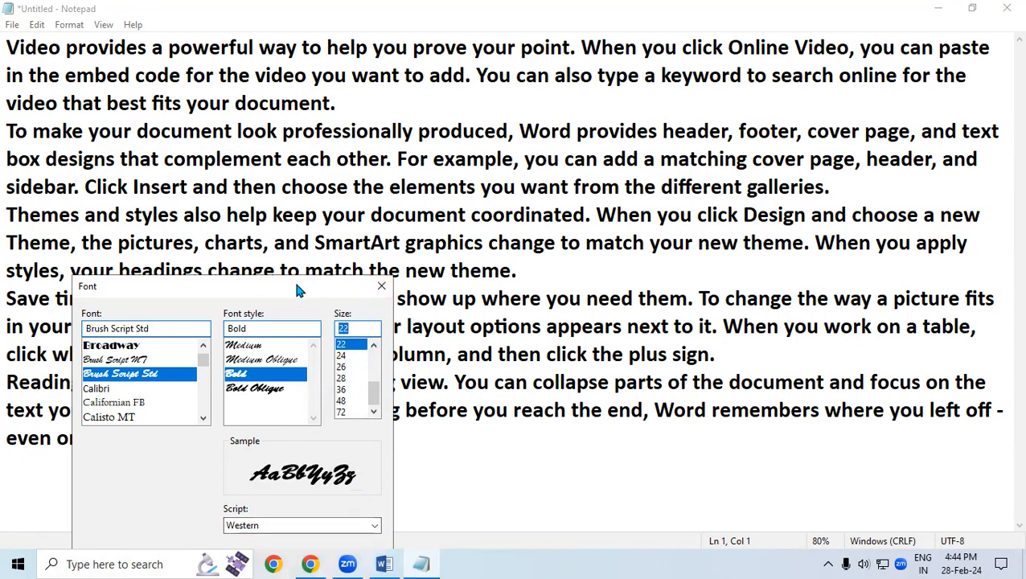
left_click_drag(293, 279, 327, 191)
left_click(323, 523)
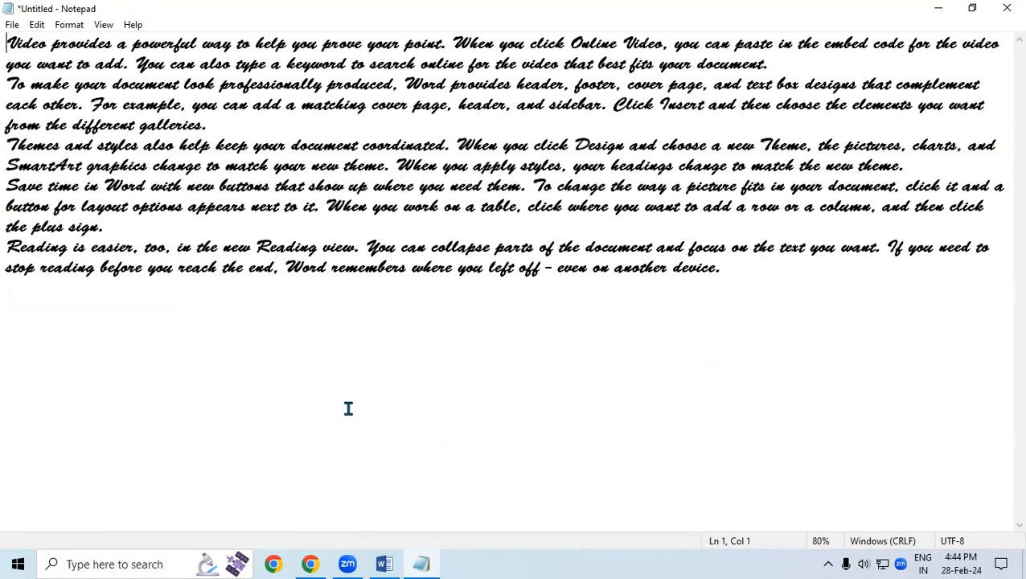
Select all the text, set its font to Calibri, style Light, size 28, and clear the selection
key("ctrl+a")
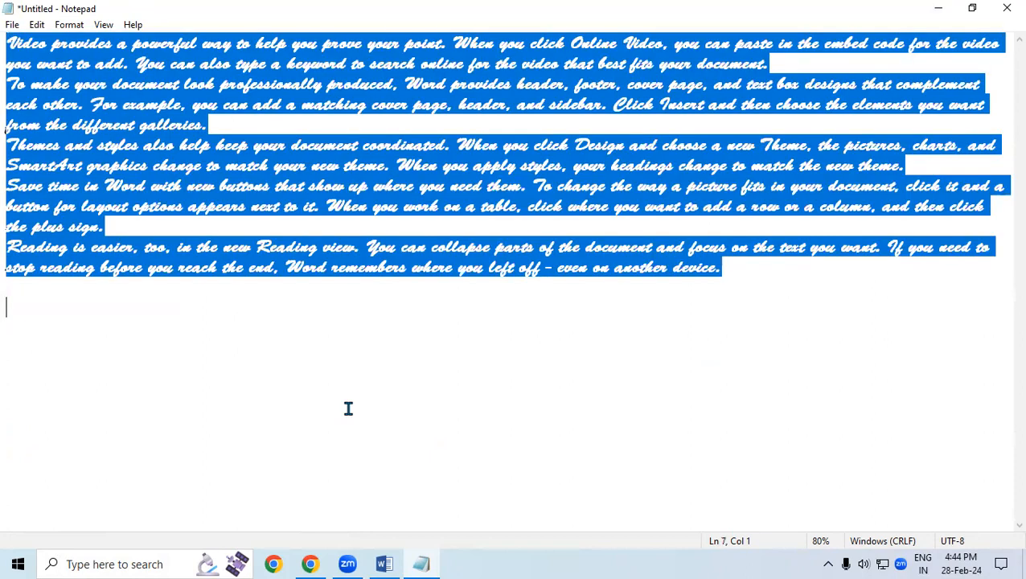
left_click(69, 24)
left_click(78, 61)
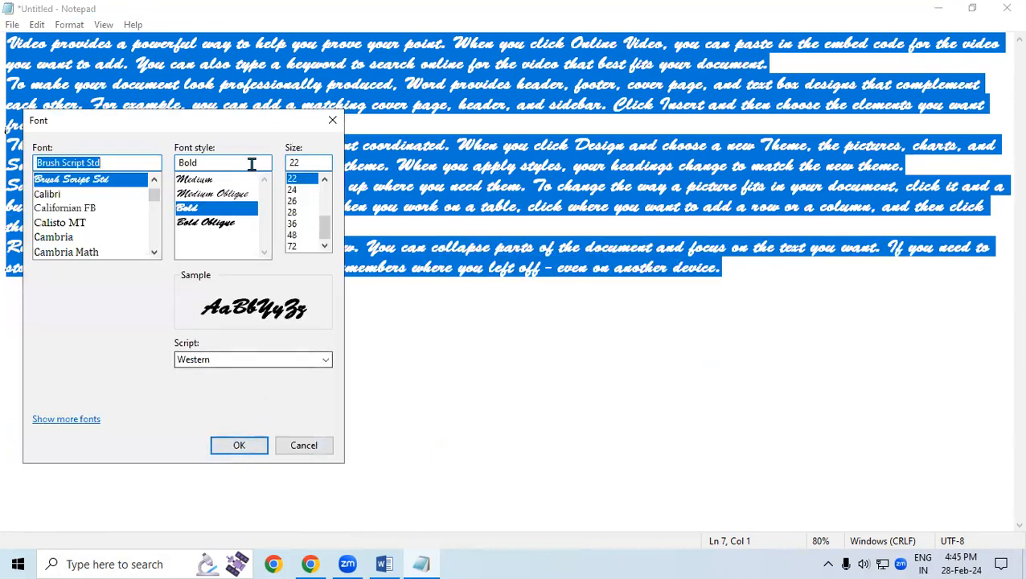
left_click_drag(257, 122, 358, 295)
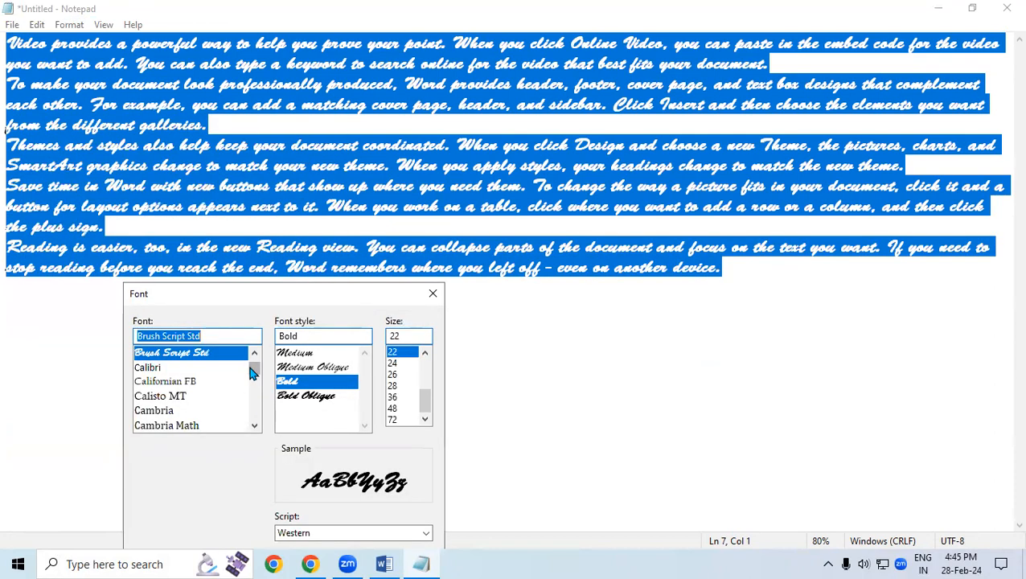
left_click(196, 368)
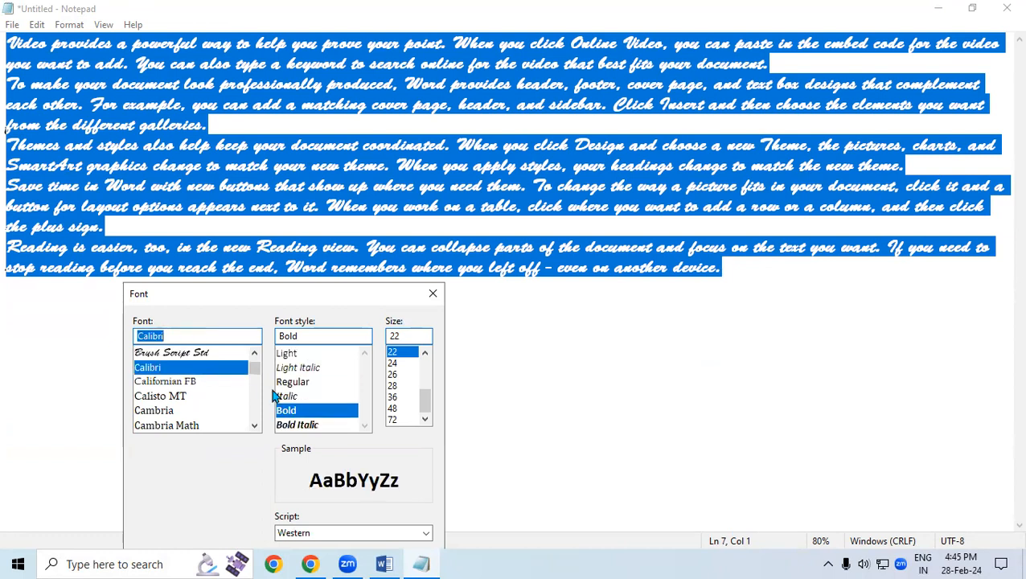
left_click(305, 355)
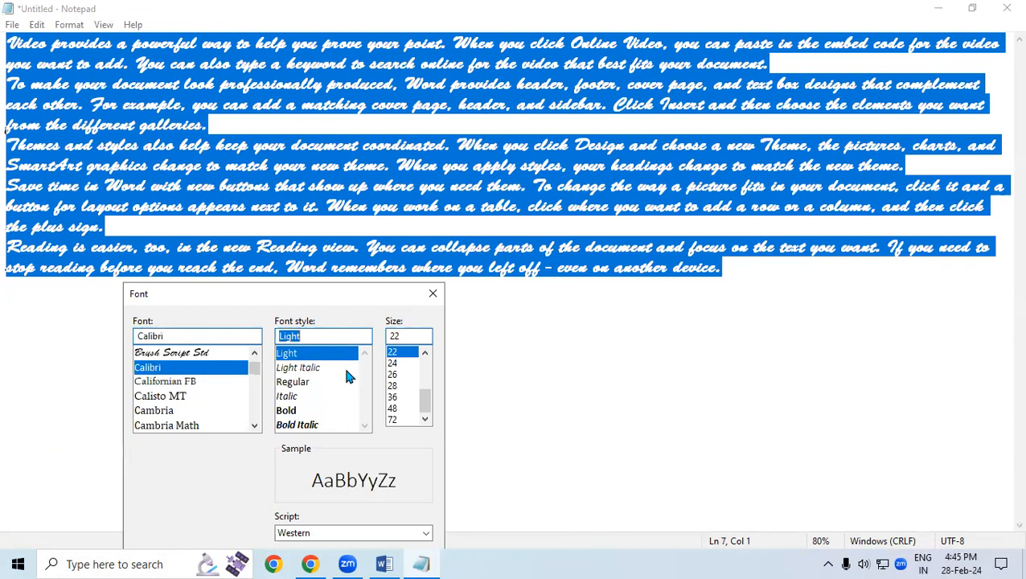
left_click(404, 386)
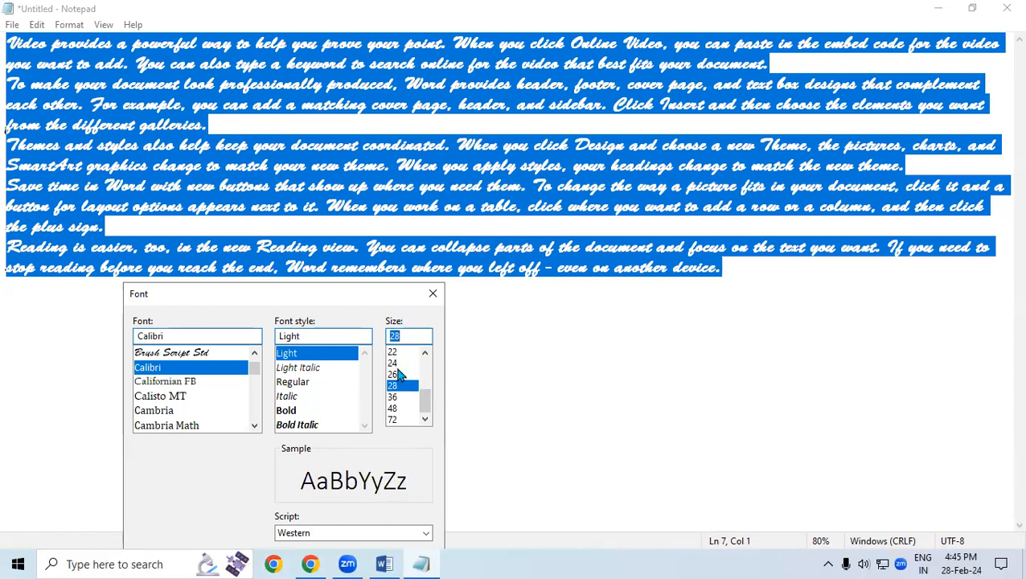
left_click_drag(354, 284, 348, 194)
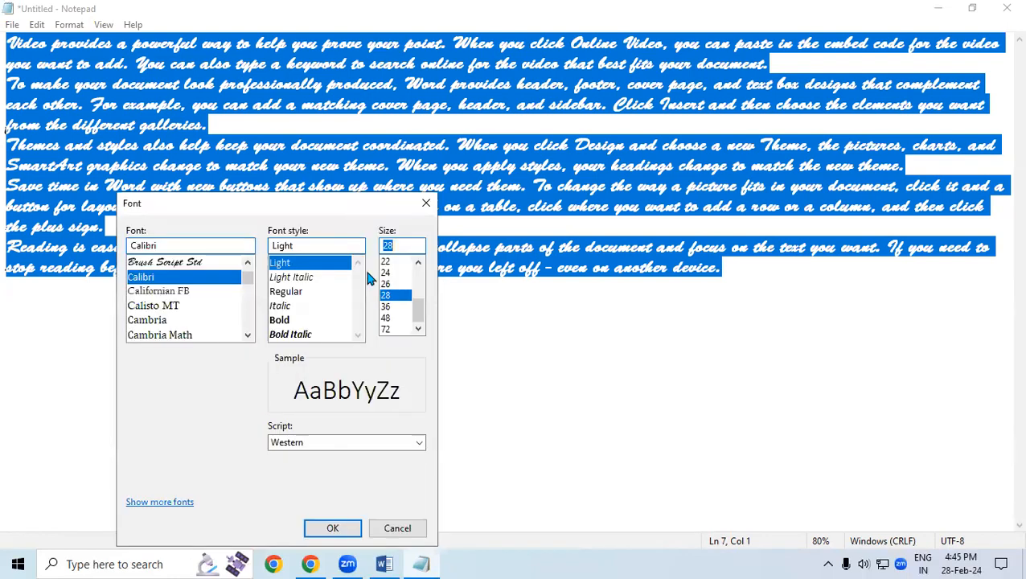
left_click(344, 530)
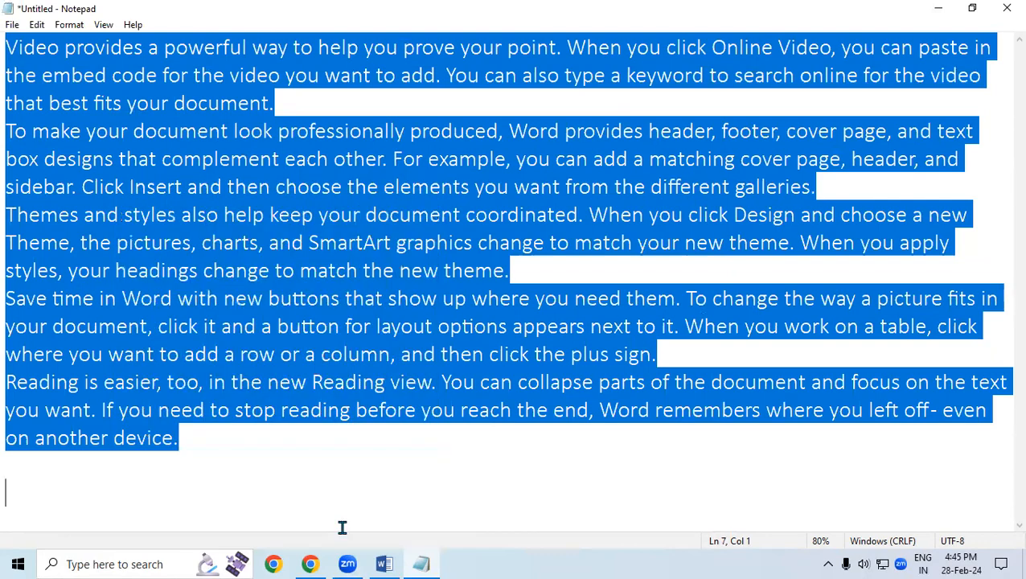
left_click(385, 486)
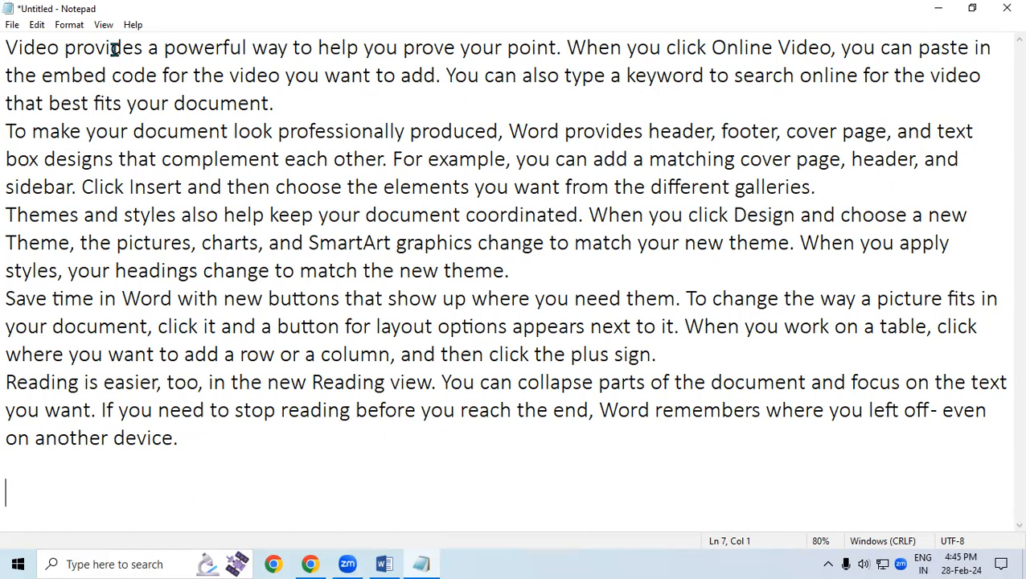
Switch the status bar off and back on to compare the window, finishing with the status bar hidden
left_click(105, 25)
mouse_move(111, 42)
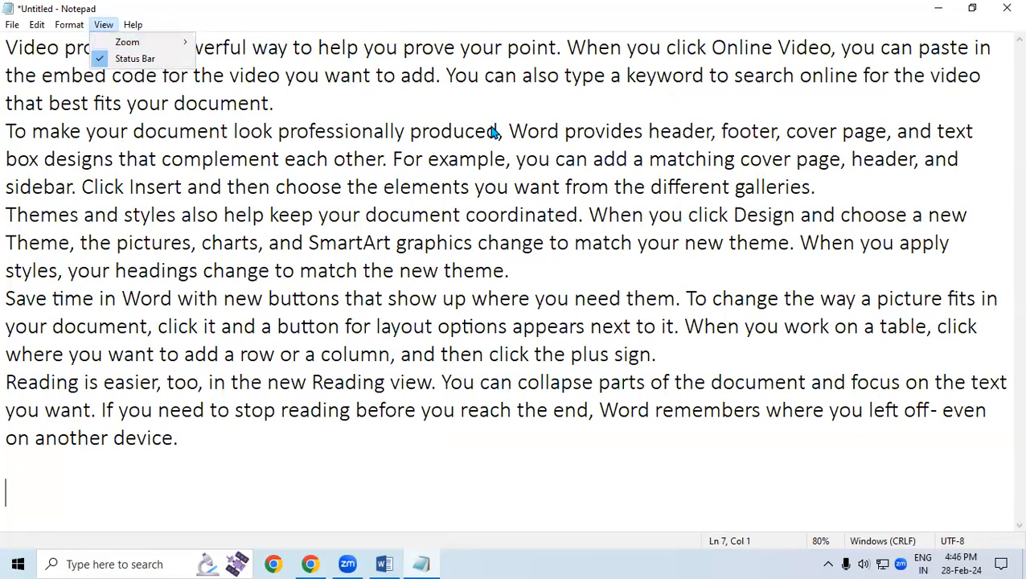
left_click(121, 61)
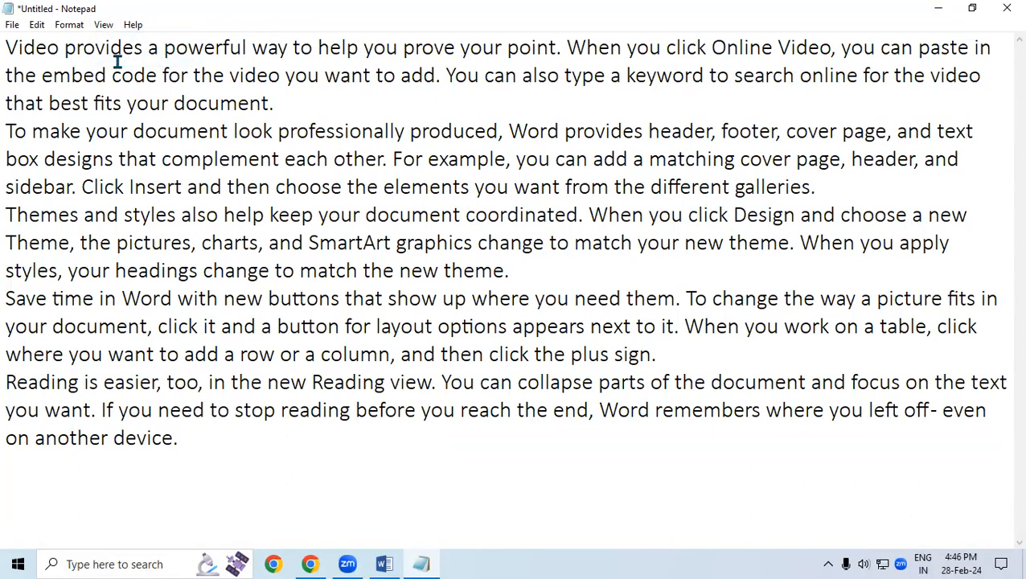
left_click(103, 24)
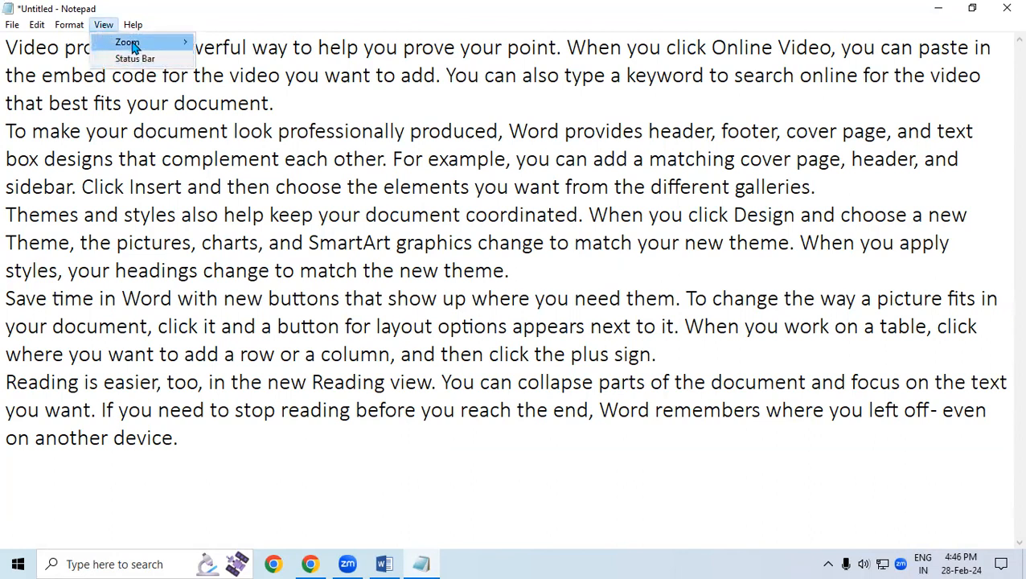
left_click(131, 59)
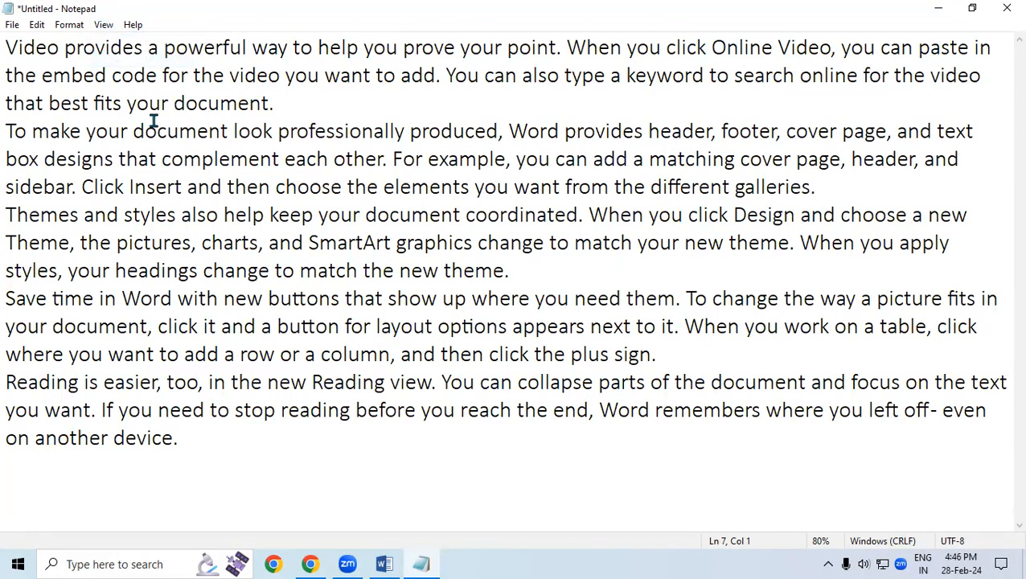
left_click(104, 24)
left_click(115, 61)
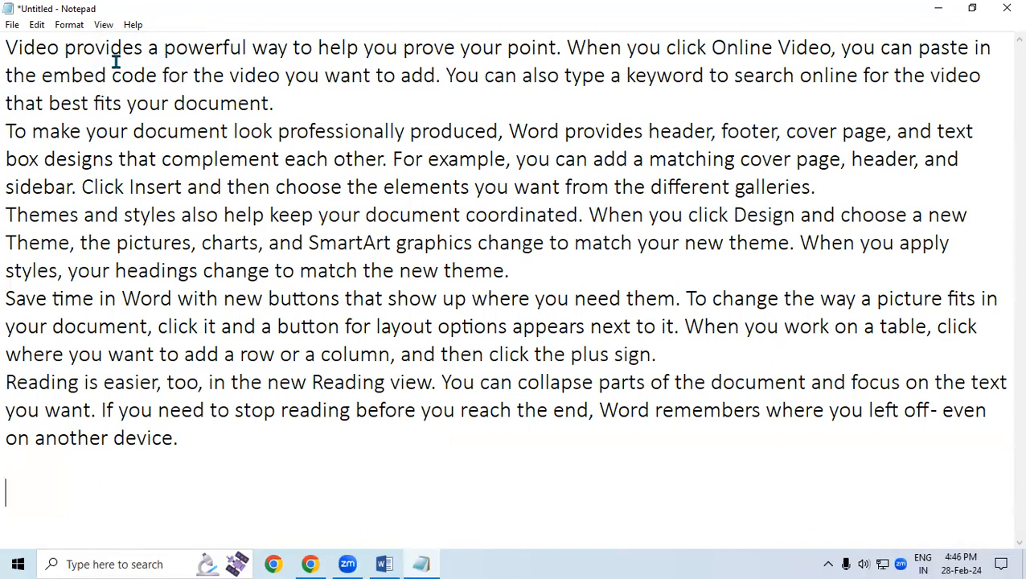
View Notepad's online help page in the browser, then close that page and return to the untitled Notepad document
left_click(132, 25)
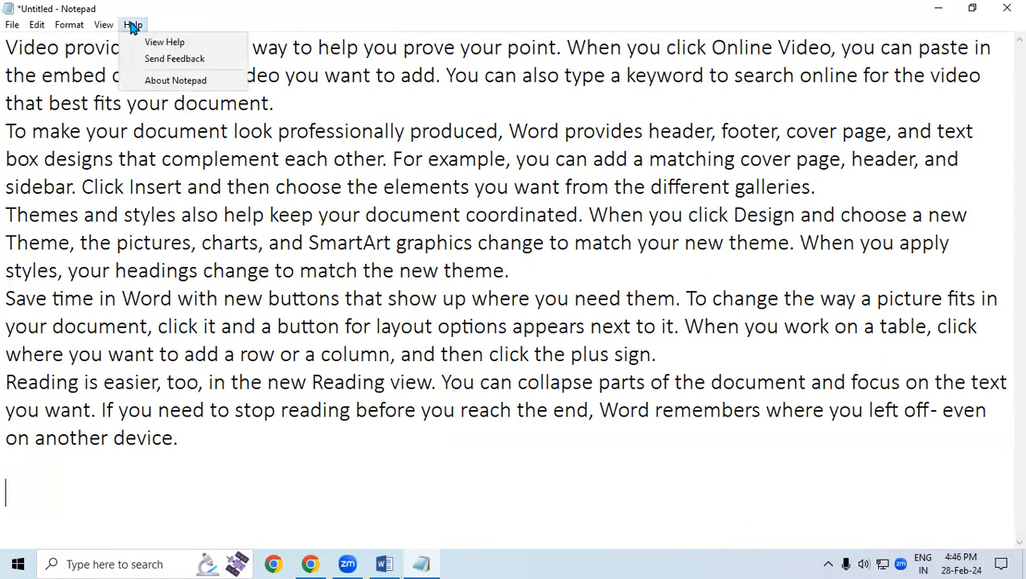
left_click(162, 42)
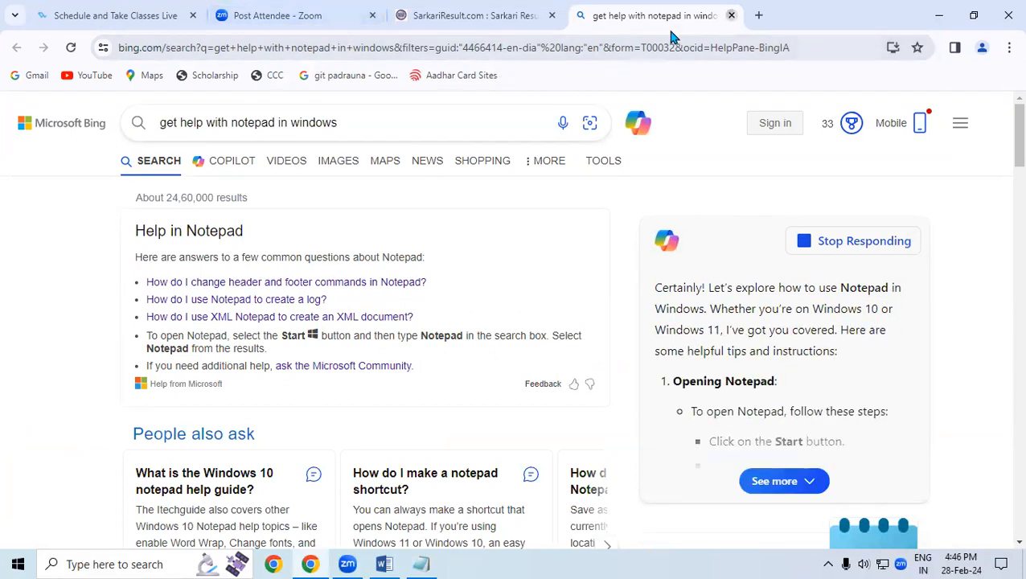
left_click(731, 15)
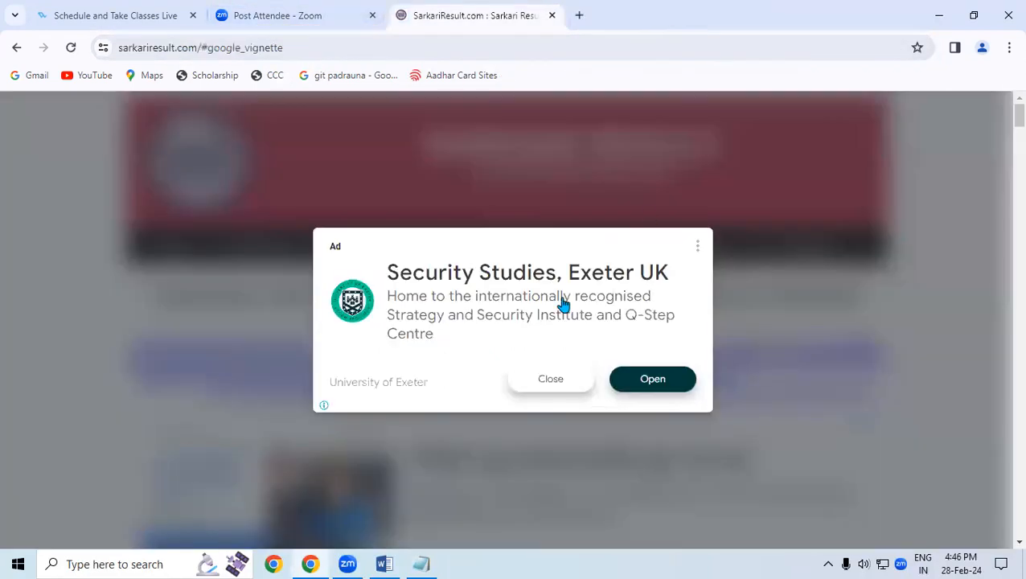
left_click(420, 564)
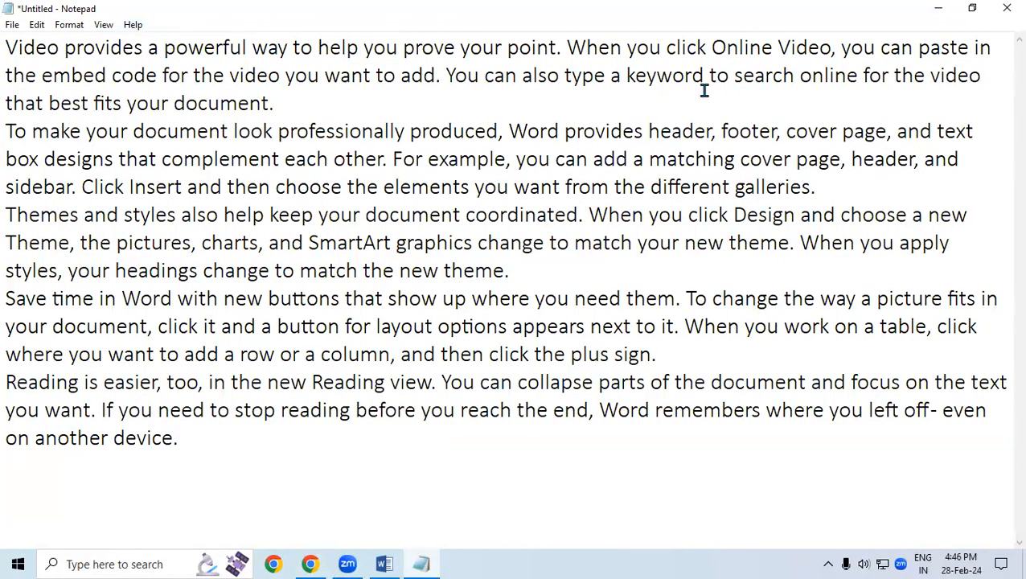